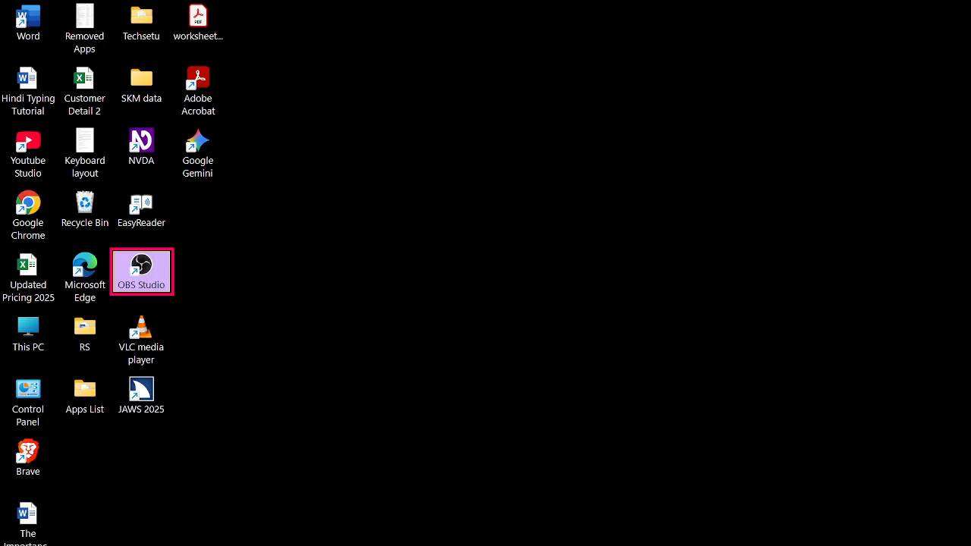
- Switch to the blank Word document and bring up the References commands briefly
key(alt+Tab)
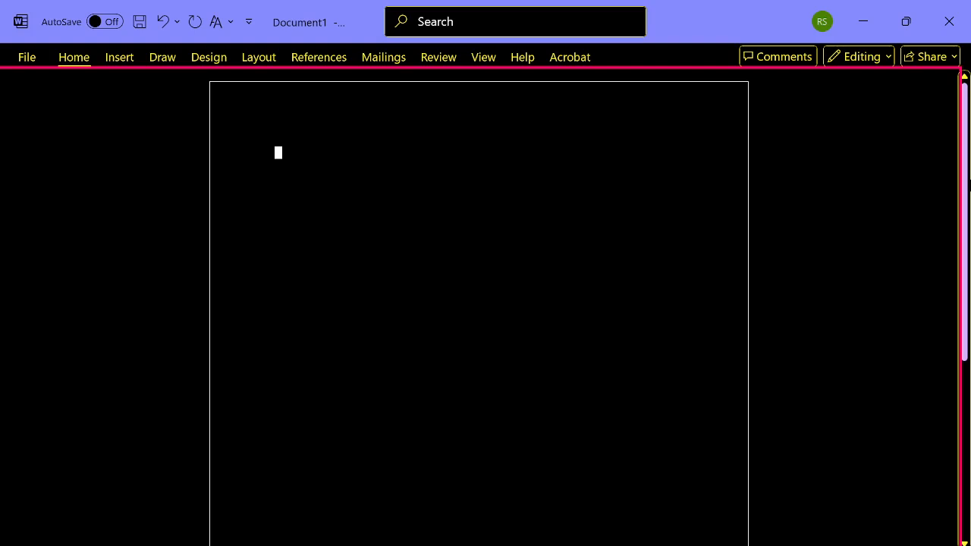
key(alt+s)
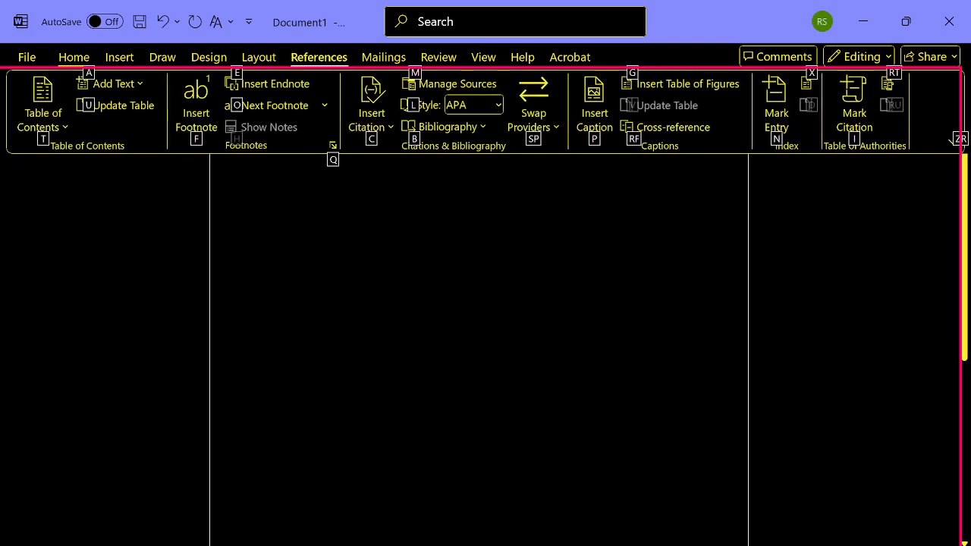
key(Escape)
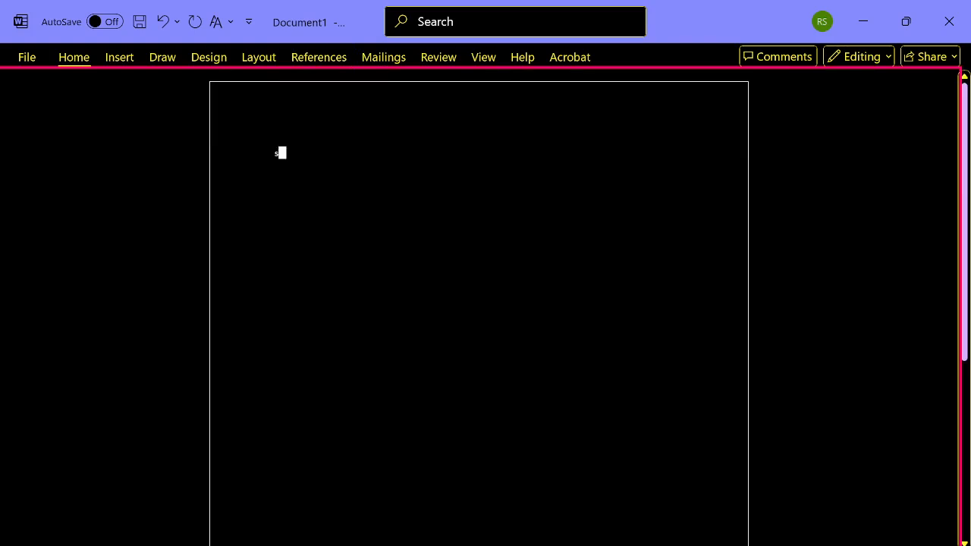
key(alt+s)
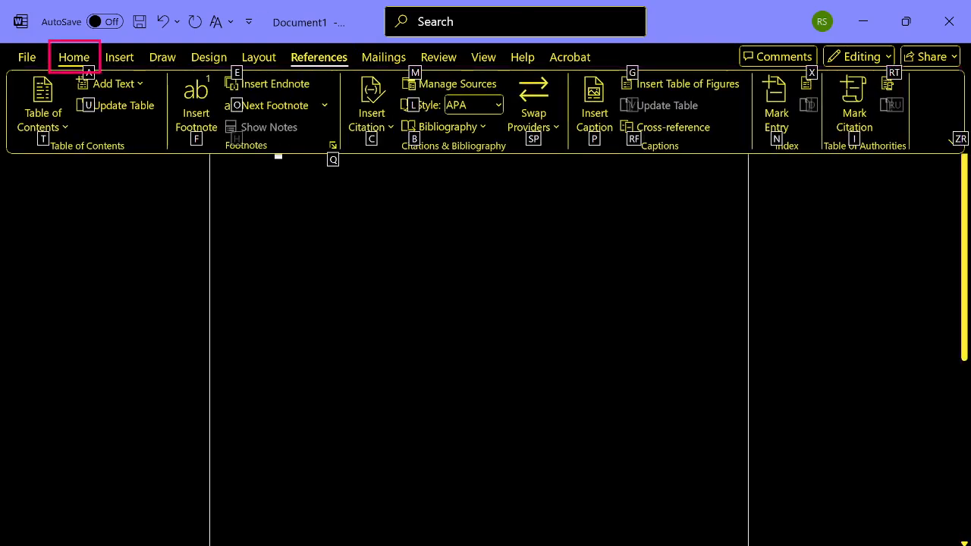
key(Escape)
key(Escape)
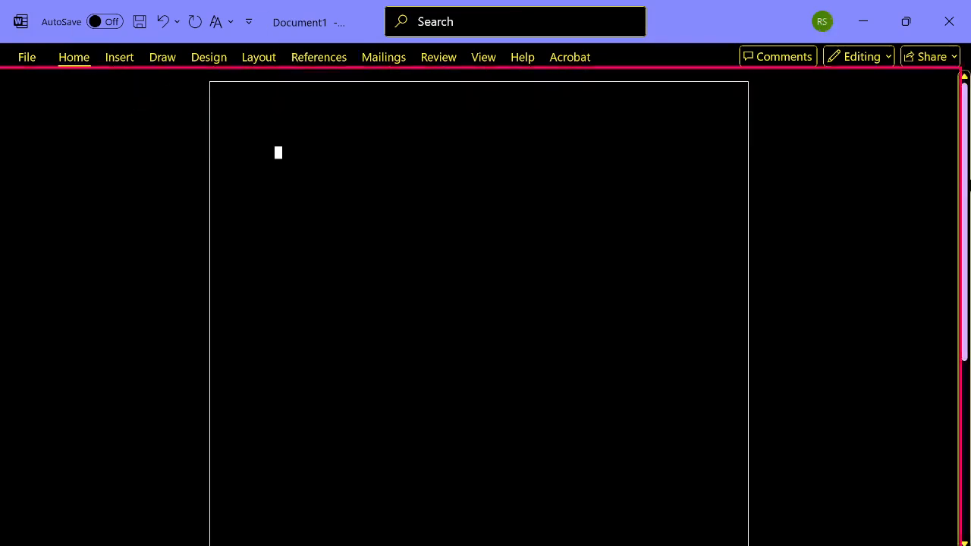
- Examine the References commands, starting with Table of Contents, and return to the blank page
key(alt)
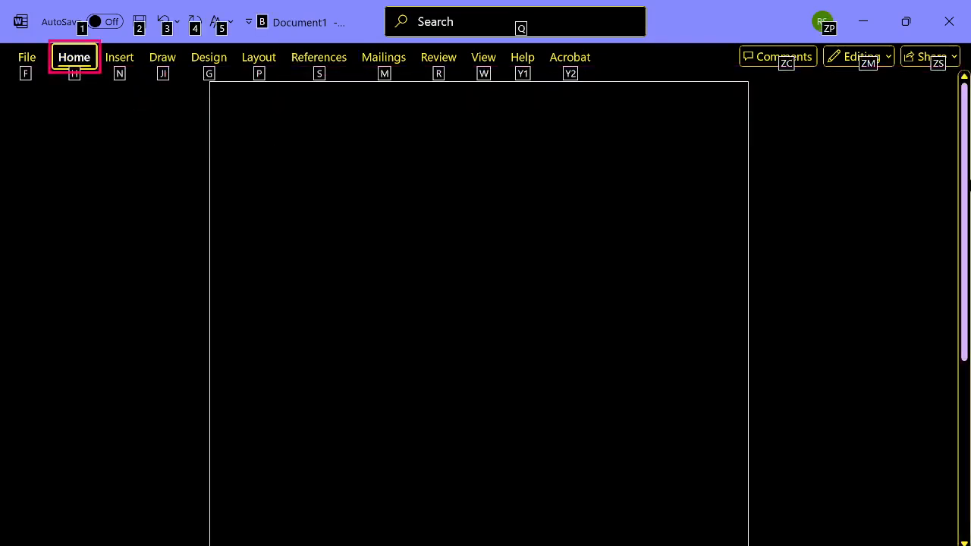
key(Right)
key(Right)
key(Right)
key(Right)
key(Right)
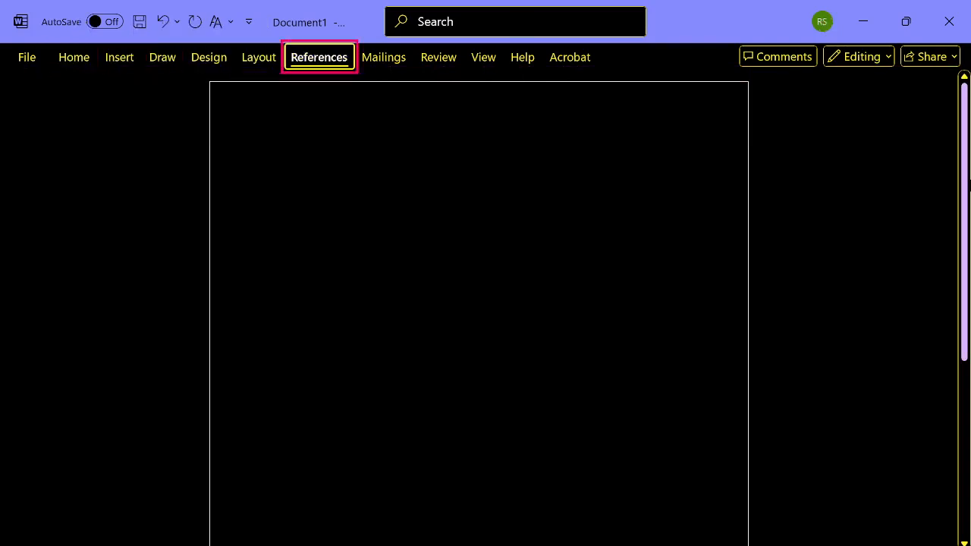
key(Return)
key(Down)
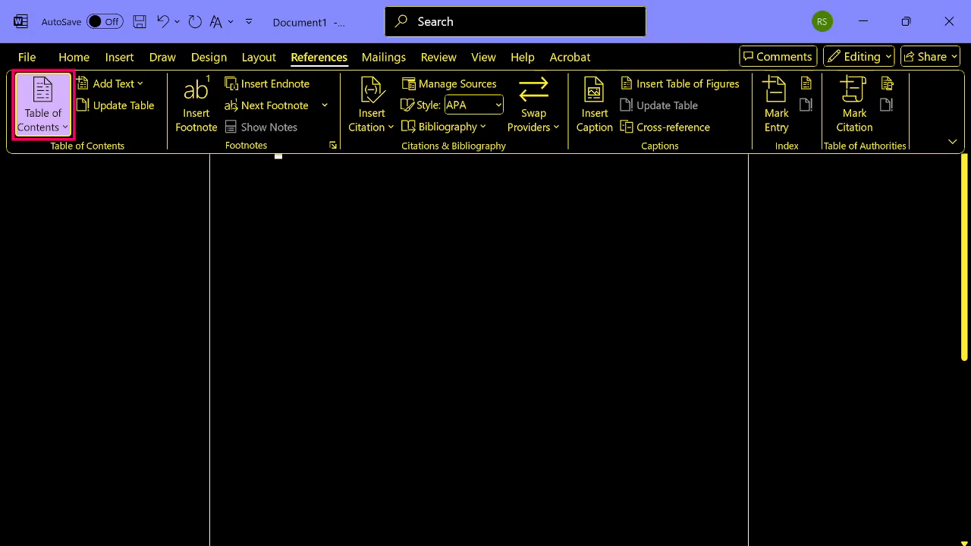
key(Escape)
key(Escape)
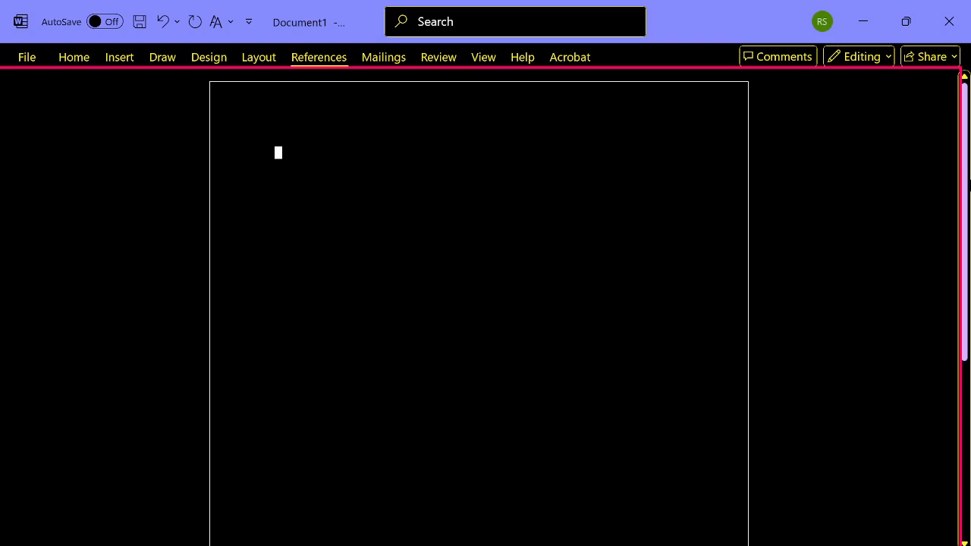
- Examine the Insert Footnote and Insert Endnote commands among the References tools
key(alt)
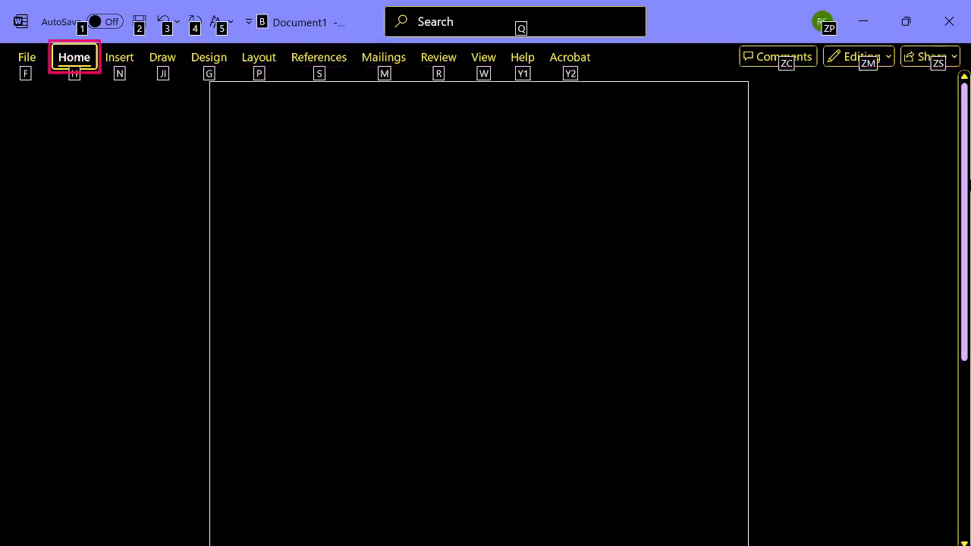
key(s)
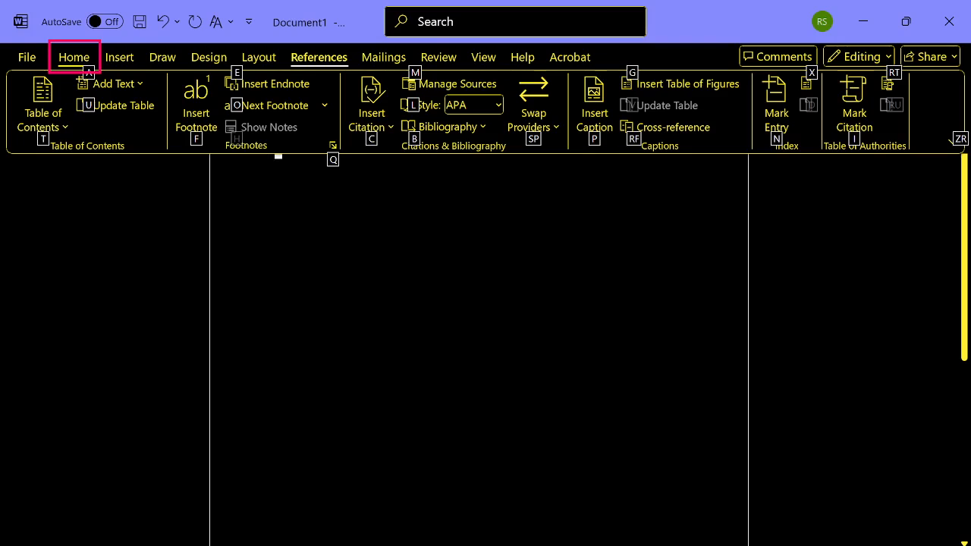
key(Tab)
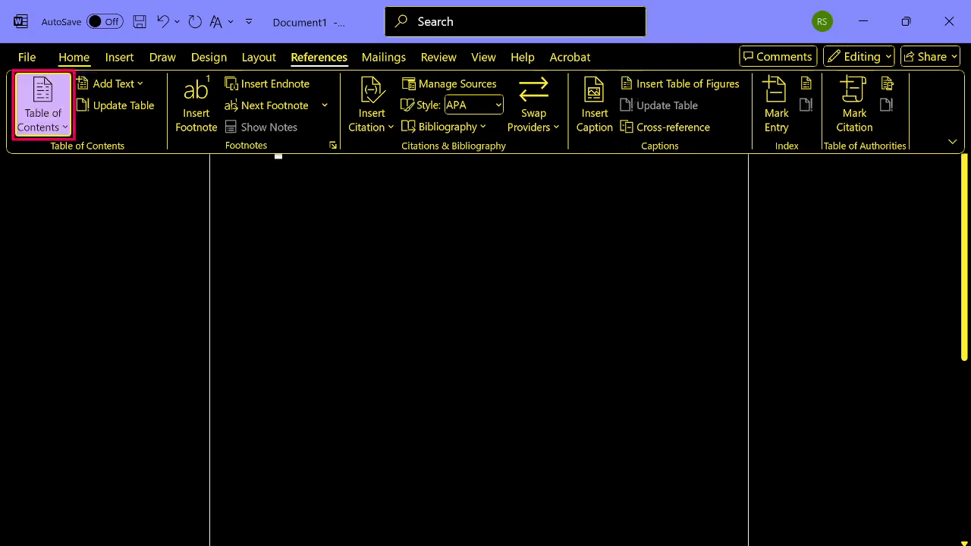
key(Tab)
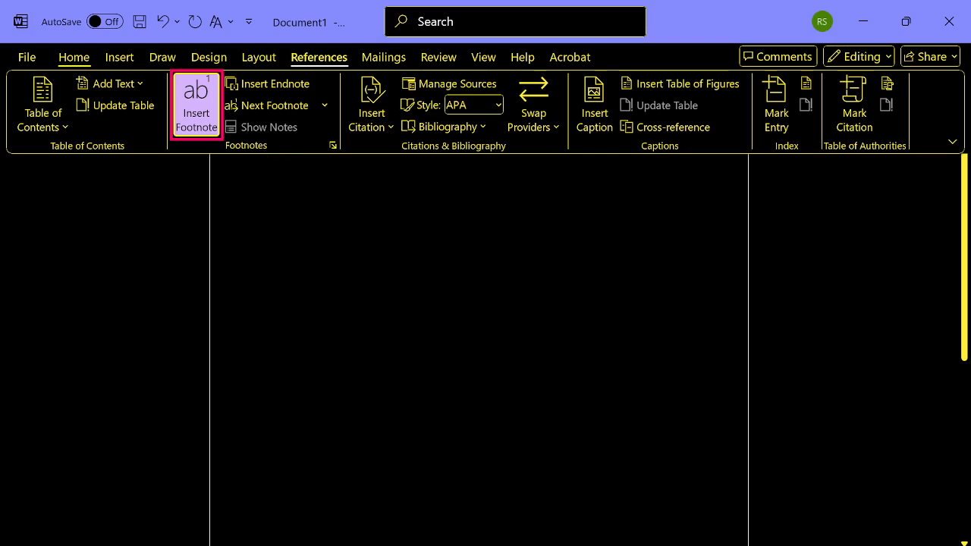
key(Tab)
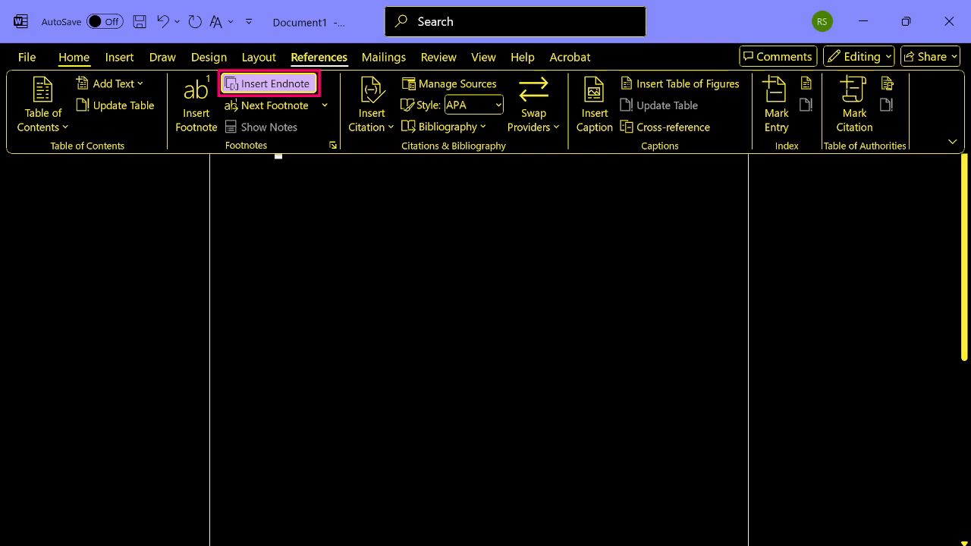
key(Left)
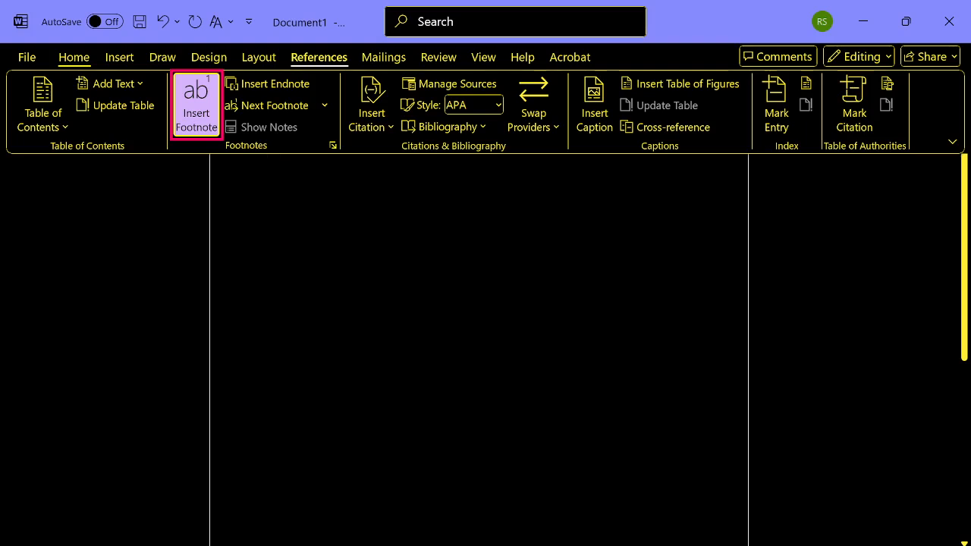
key(Escape)
key(Escape)
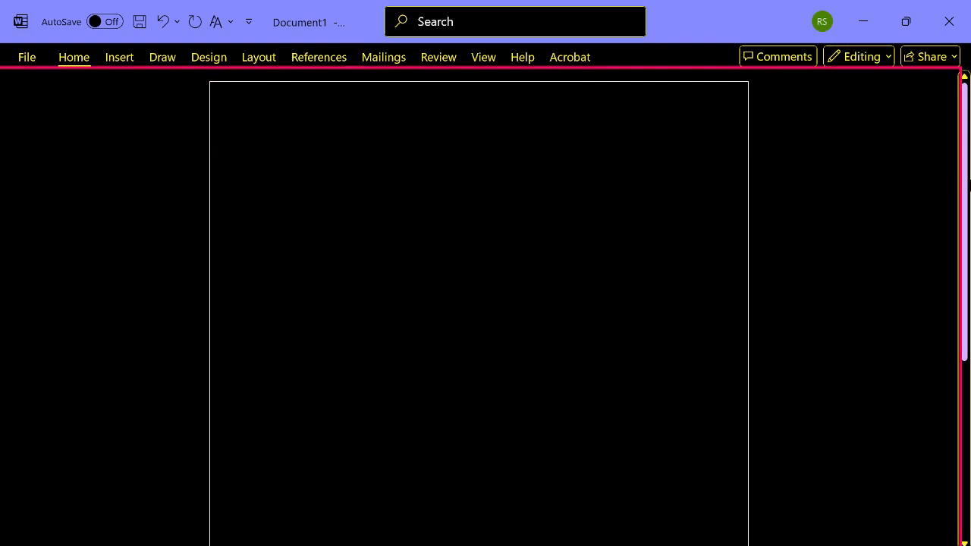
- Fill the document with 50 paragraphs of sample text using =rand(50)
text(=)
key(BackSpace)
text(=)
text(rand(50))
key(Return)
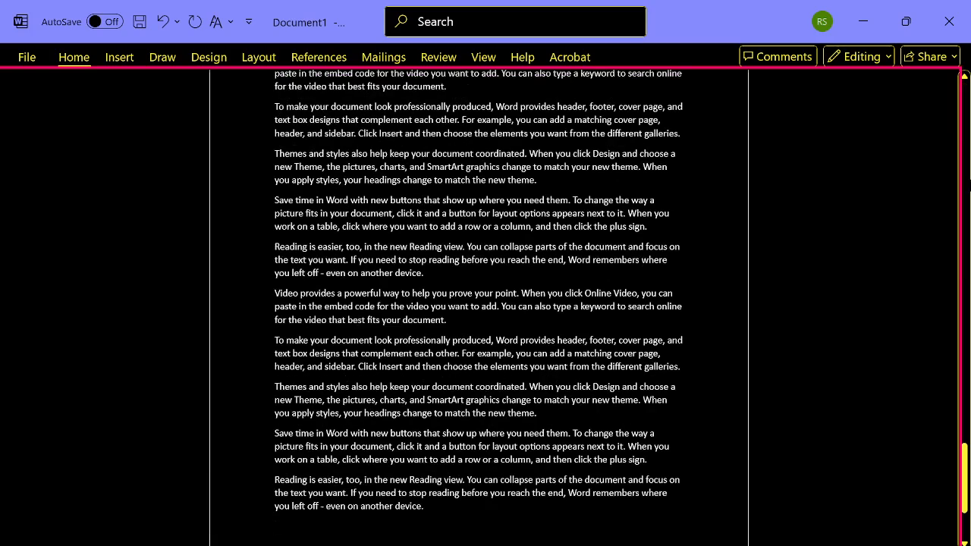
- Insert a footnote directly after the word "Video" at the start of the first paragraph
key(ctrl+Home)
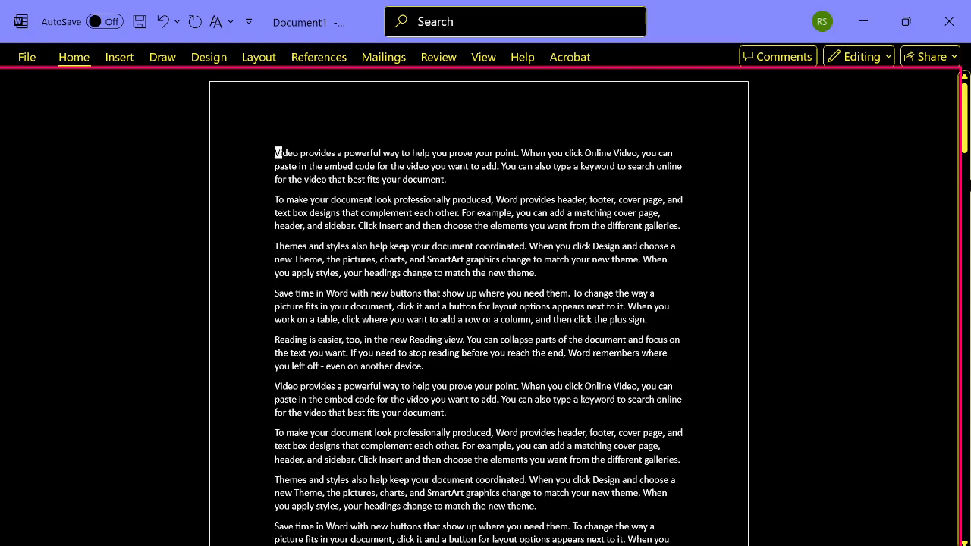
key(Right)
key(Right)
key(Right)
key(Right)
key(Right)
key(Right)
key(Left)
key(alt+s)
key(Tab)
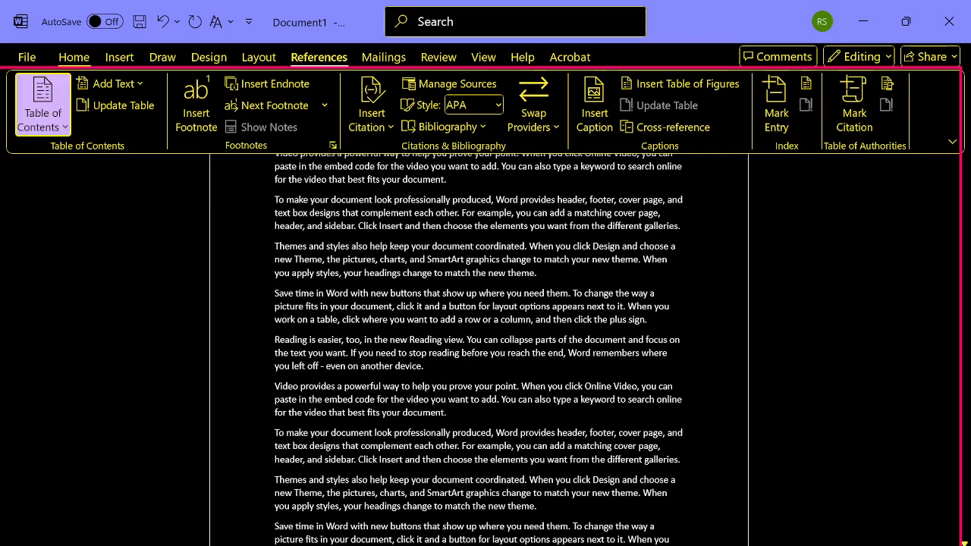
key(ctrl+Right)
key(Right)
key(Left)
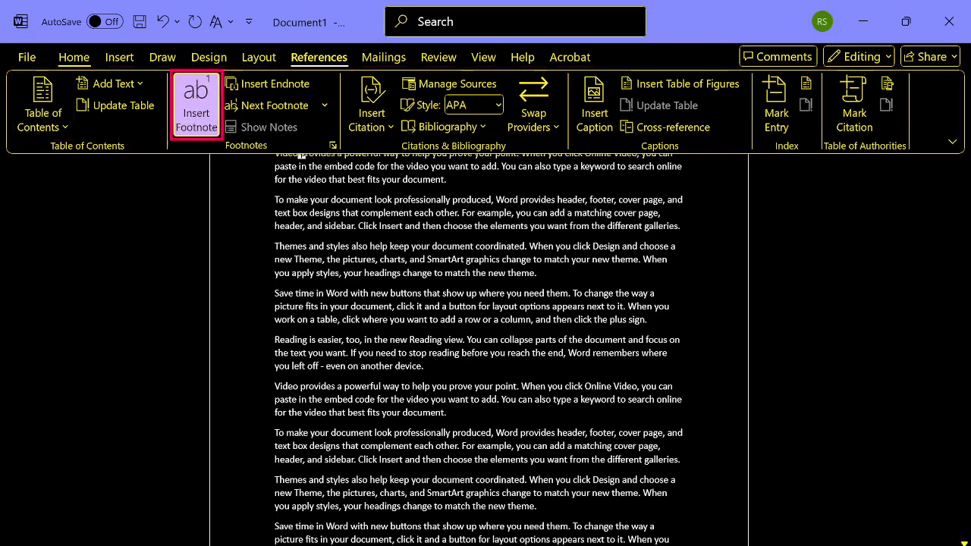
key(Return)
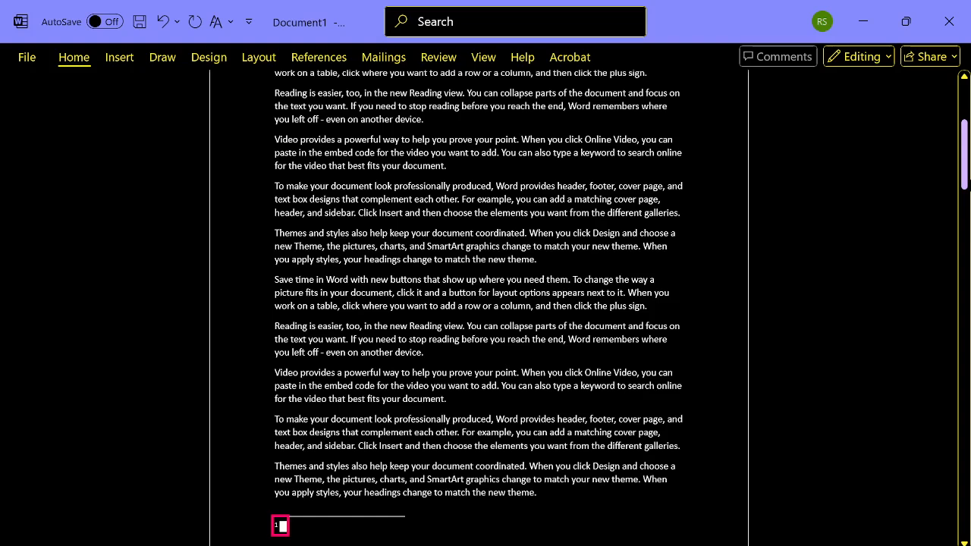
- Enter "Include Audio" as the footnote's text
text(Include )
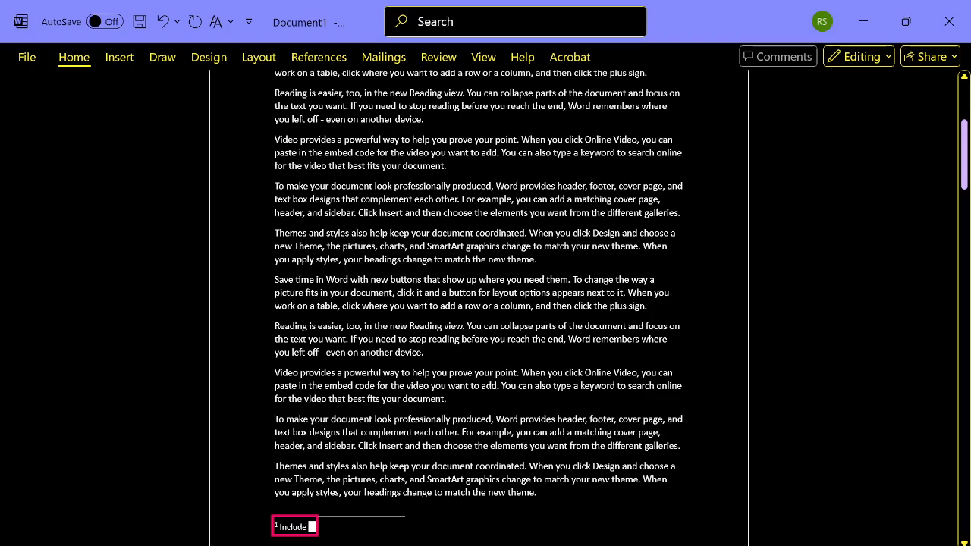
text(Audio)
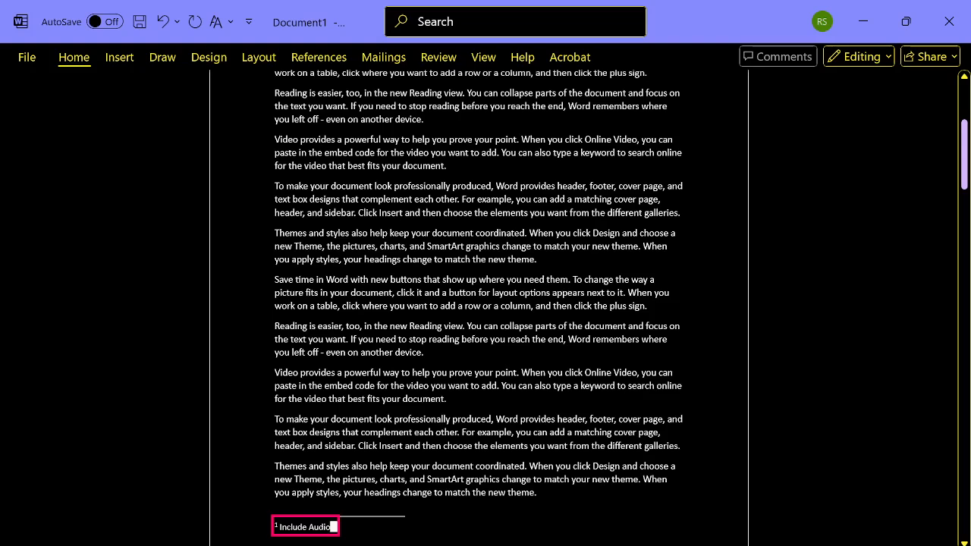
- Review the text around the first page's footnote and the reference mark beside the opening word "Video"
key(Up)
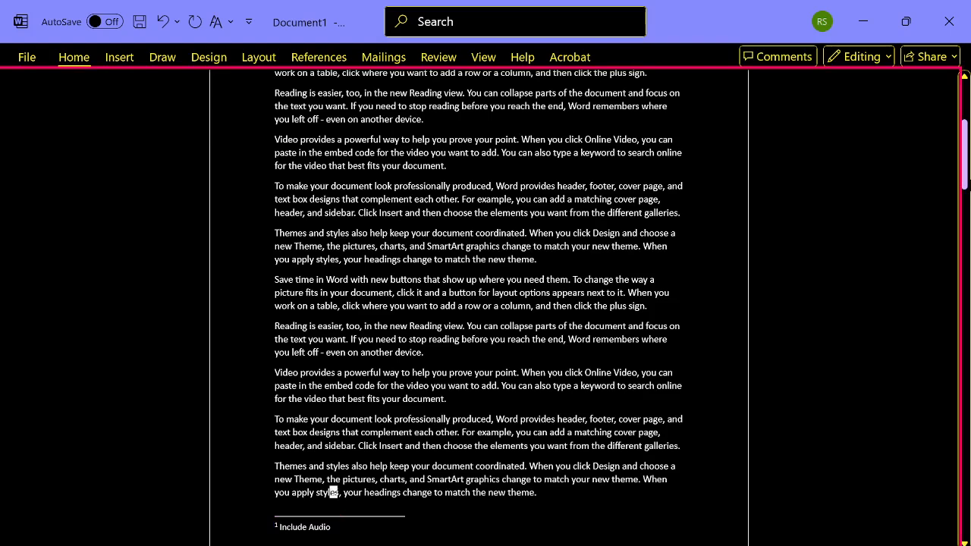
key(shift+Right)
key(shift+Right)
key(Down)
key(Up)
key(ctrl+Home)
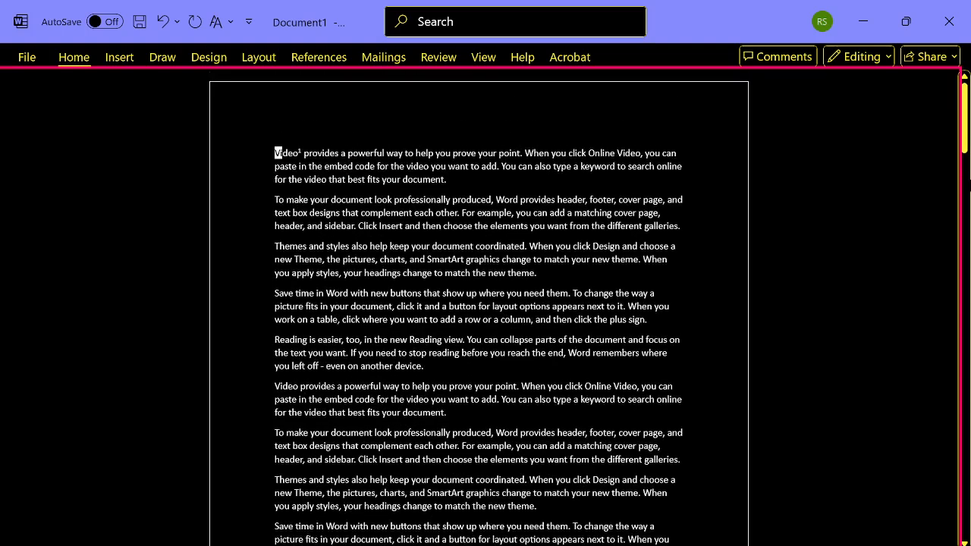
key(Down)
key(Up)
key(Right)
key(Right)
key(Right)
key(Right)
key(Right)
- Insert an endnote at the very start of the first paragraph with the text "Include Audio"
click(275, 152)
key(alt+s)
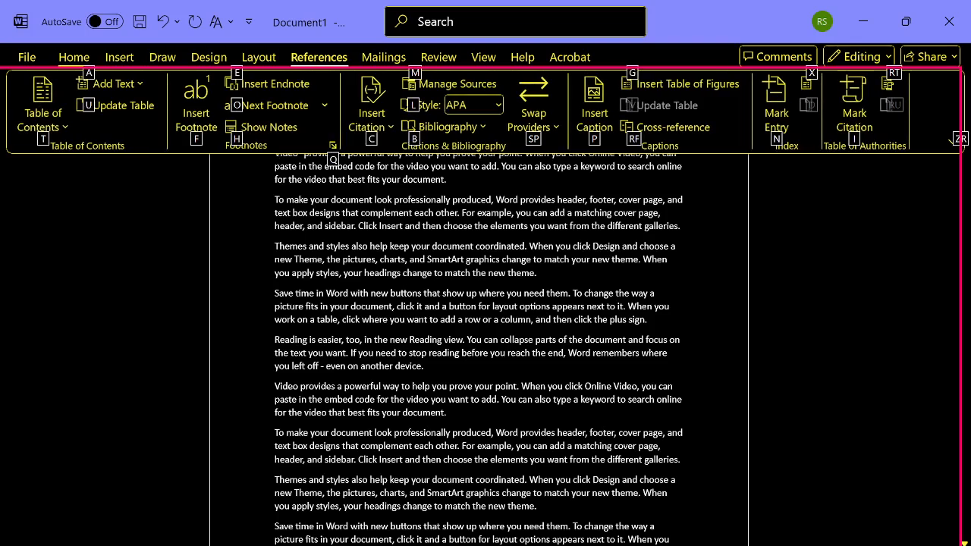
key(Tab)
key(Tab)
key(Right)
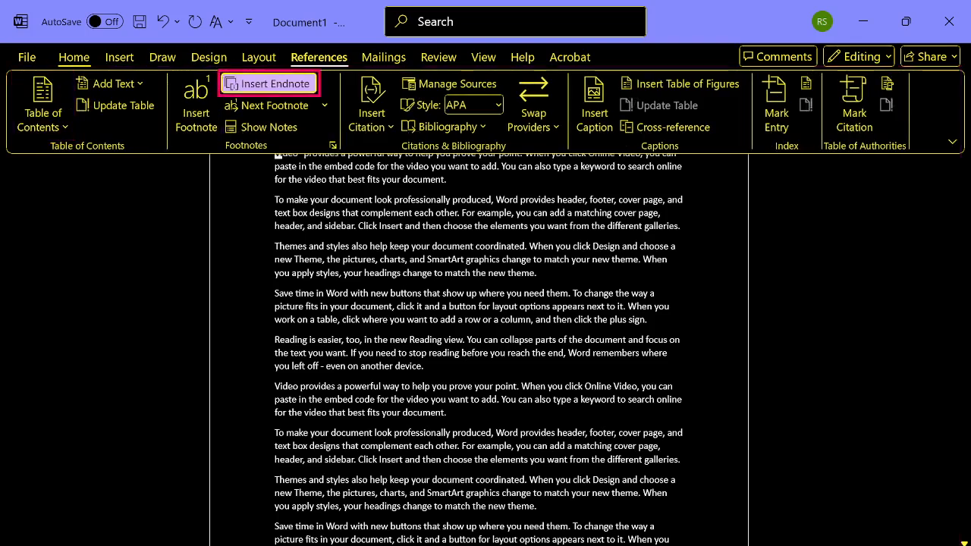
key(Left)
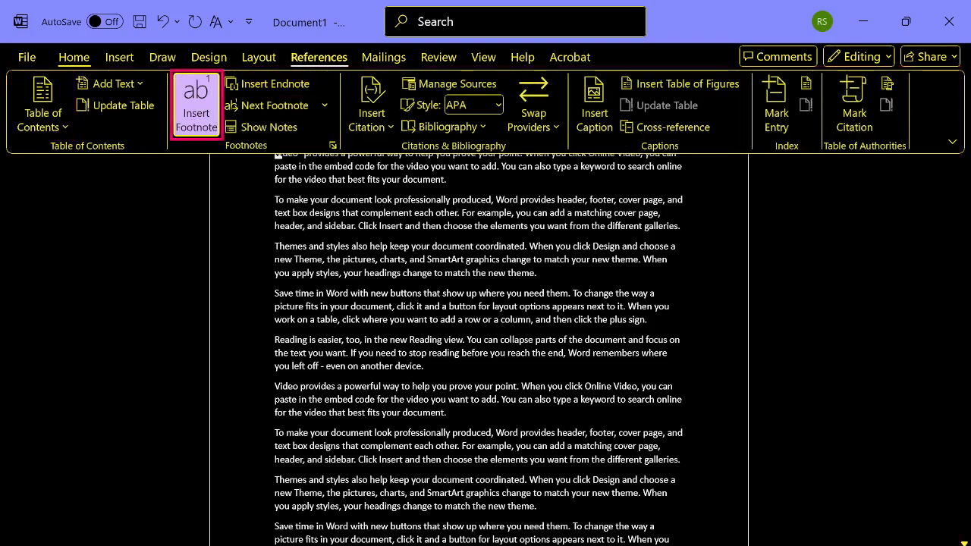
key(Right)
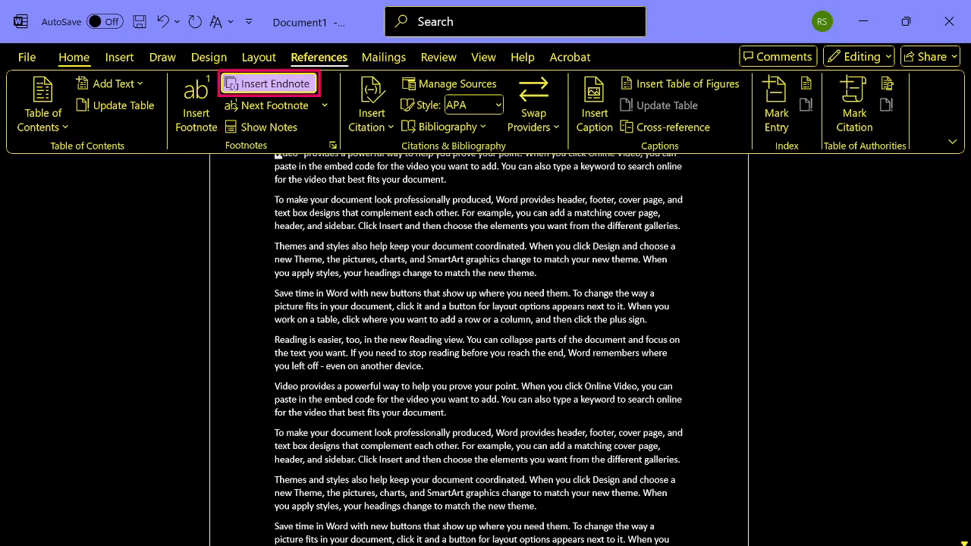
key(Return)
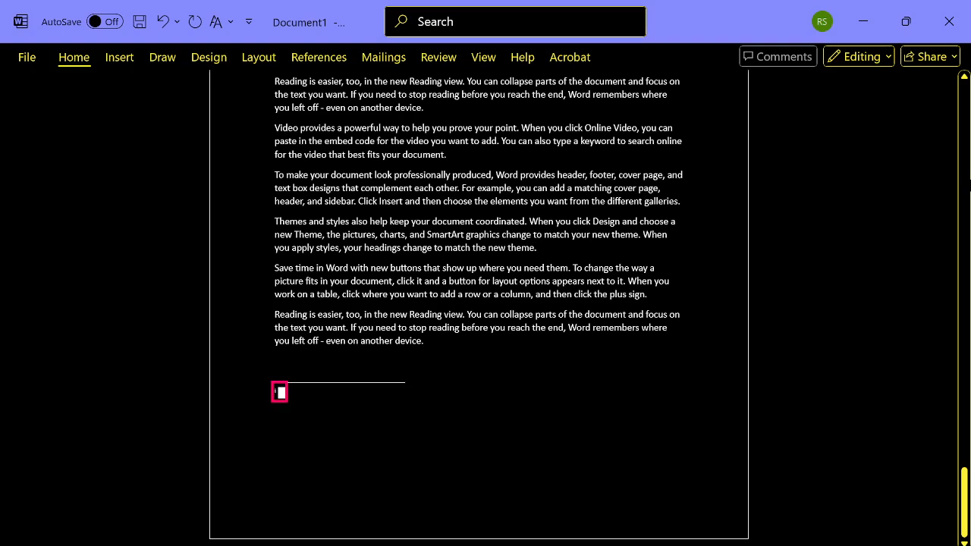
text(Include)
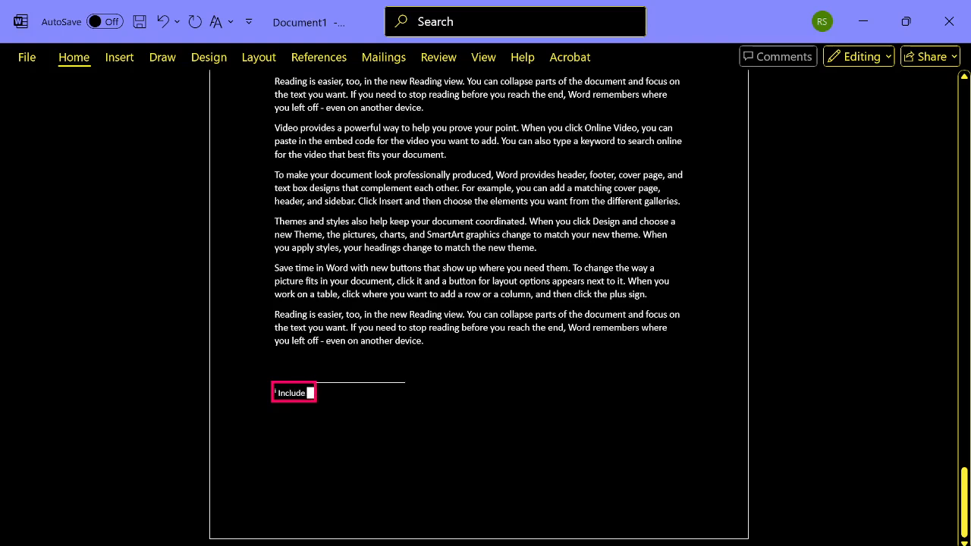
text( Audio)
- Review the endnote after the last paragraph and check the preceding page for comparison
key(Up)
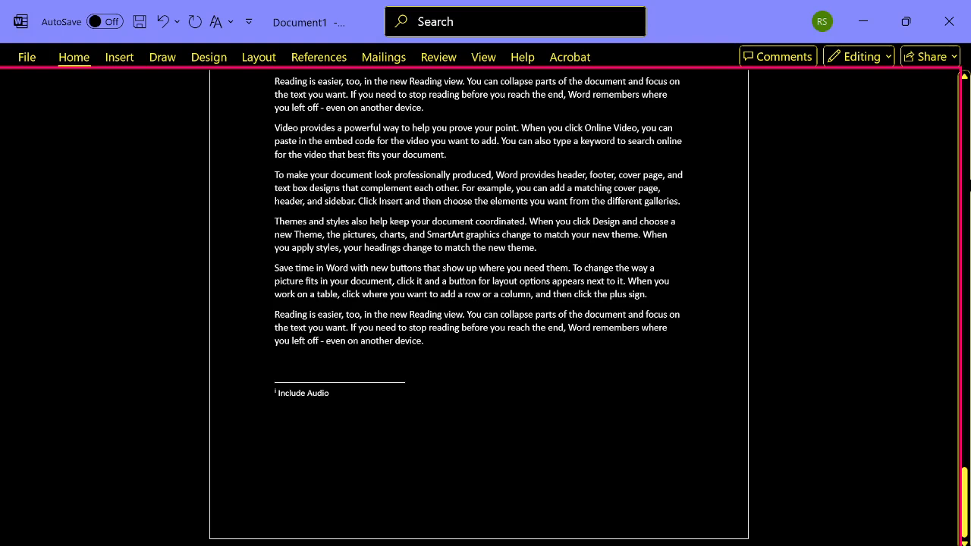
key(Up)
key(Down)
key(Down)
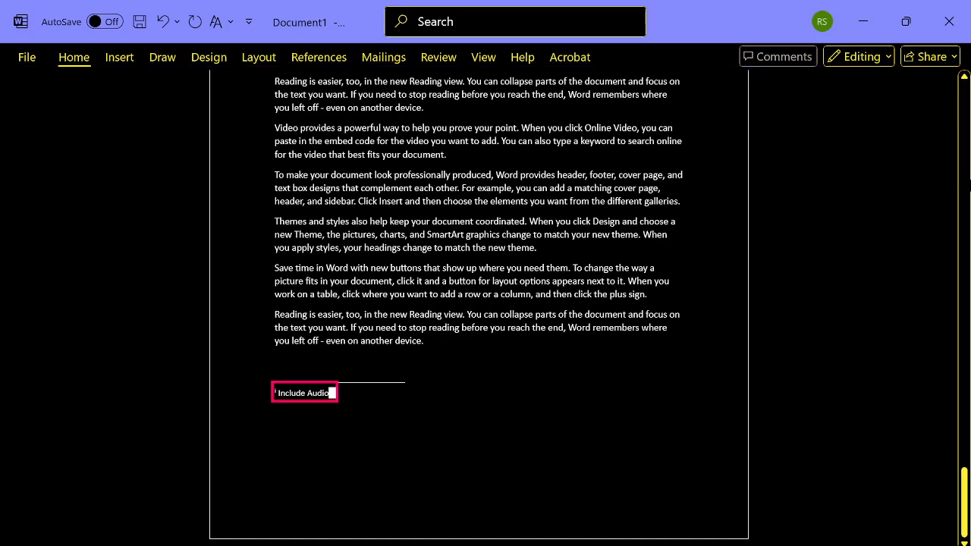
key(ctrl+Page_Up)
key(ctrl+Page_Up)
key(ctrl+Page_Up)
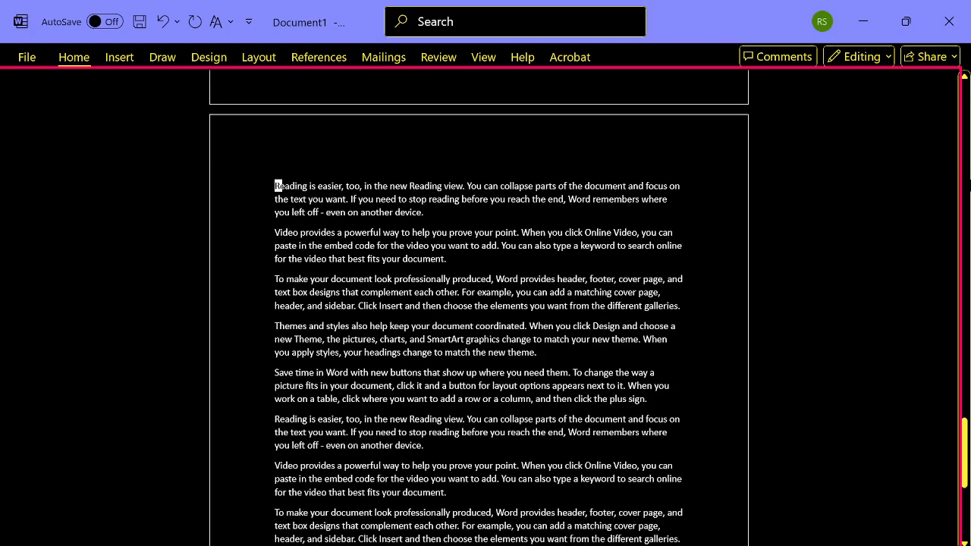
key(Down)
key(Down)
key(Down)
key(Down)
key(Down)
key(Page_Down)
key(Page_Down)
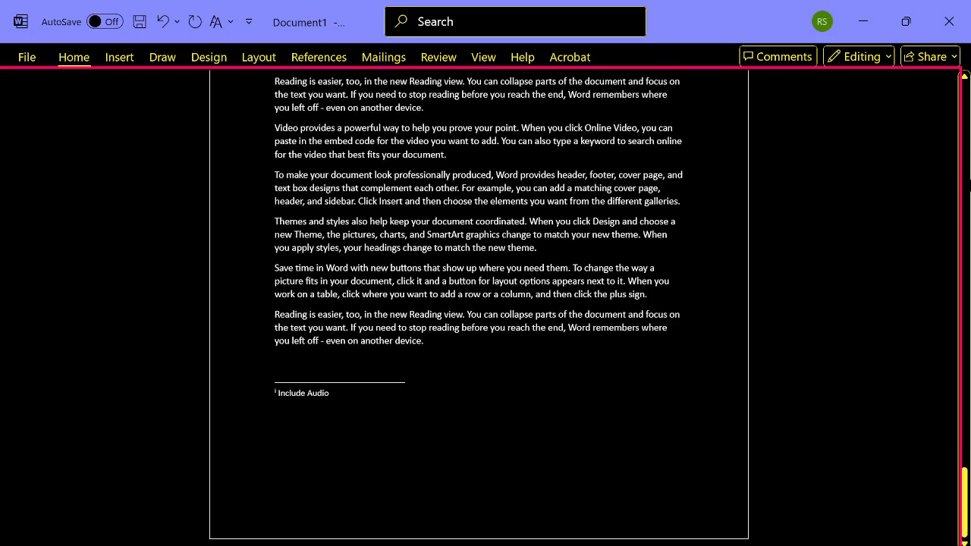
- Read the endnote below the last paragraph and return to the previous editing location
key(Down)
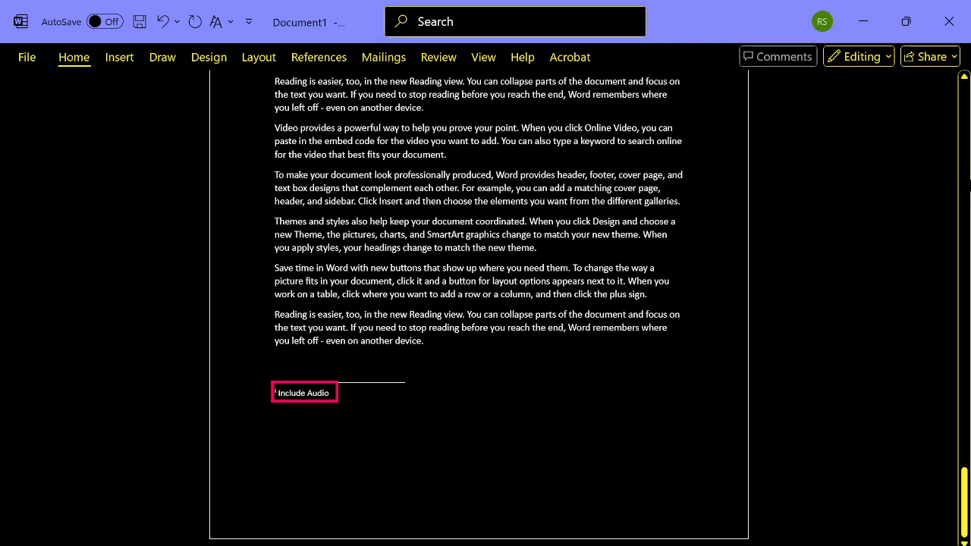
key(Up)
key(Down)
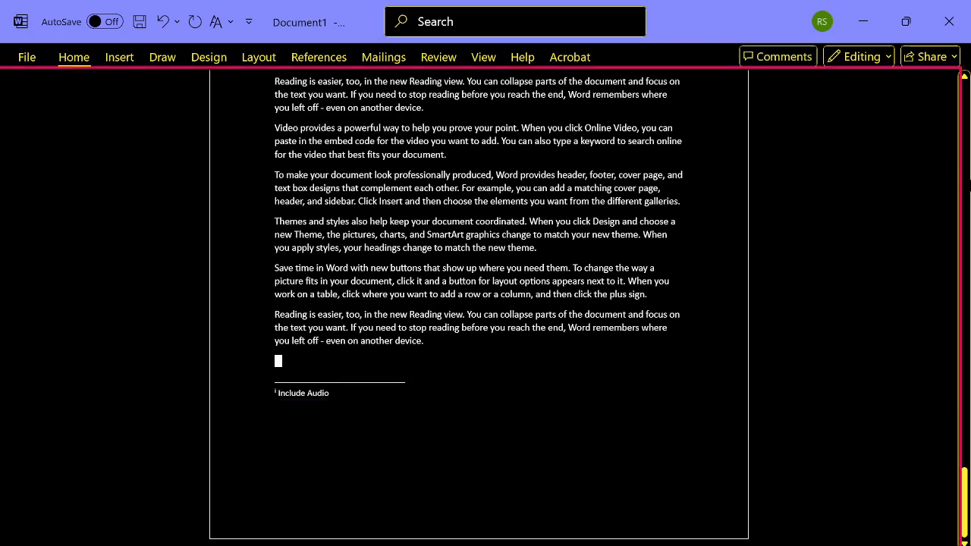
key(Down)
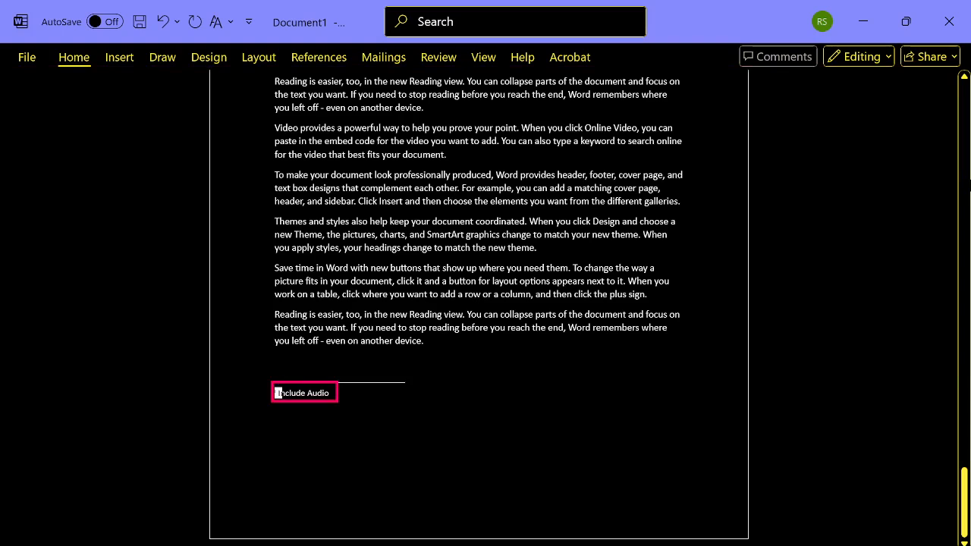
key(shift+F5)
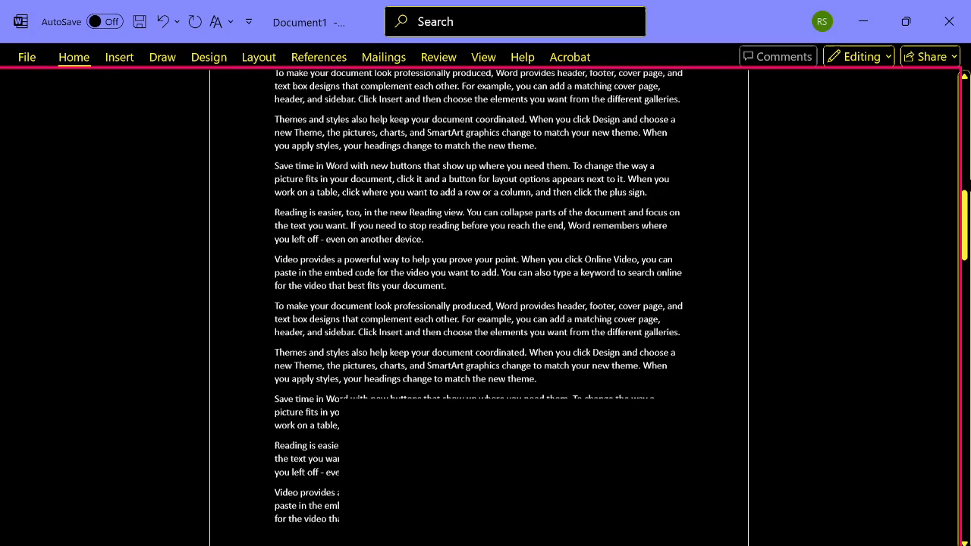
- Page forward to the end of the document and read the last page's paragraphs down to the endnote
key(ctrl+Page_Down)
key(ctrl+Page_Down)
key(ctrl+Page_Down)
key(ctrl+Page_Down)
key(ctrl+Page_Down)
key(ctrl+Page_Down)
key(ctrl+Page_Down)
key(ctrl+Page_Down)
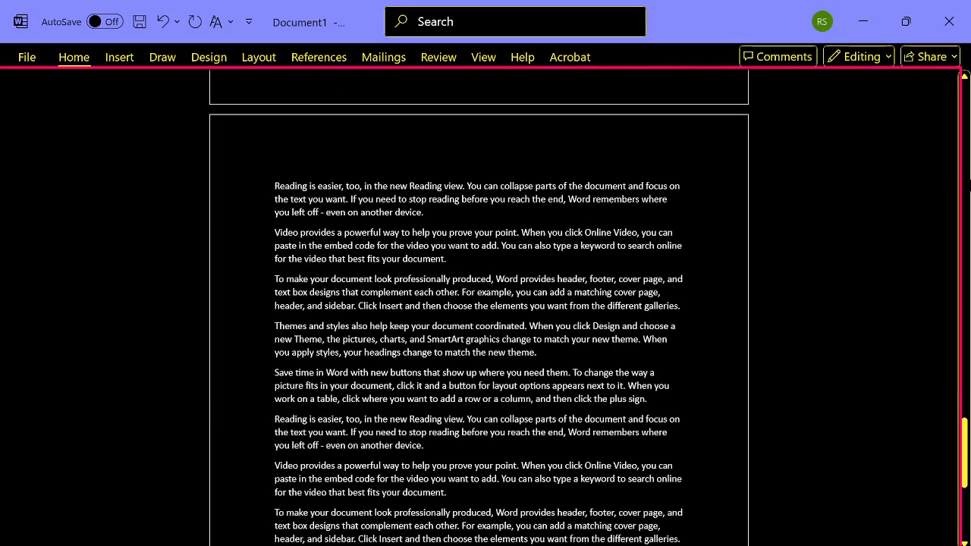
key(Page_Down)
key(Page_Down)
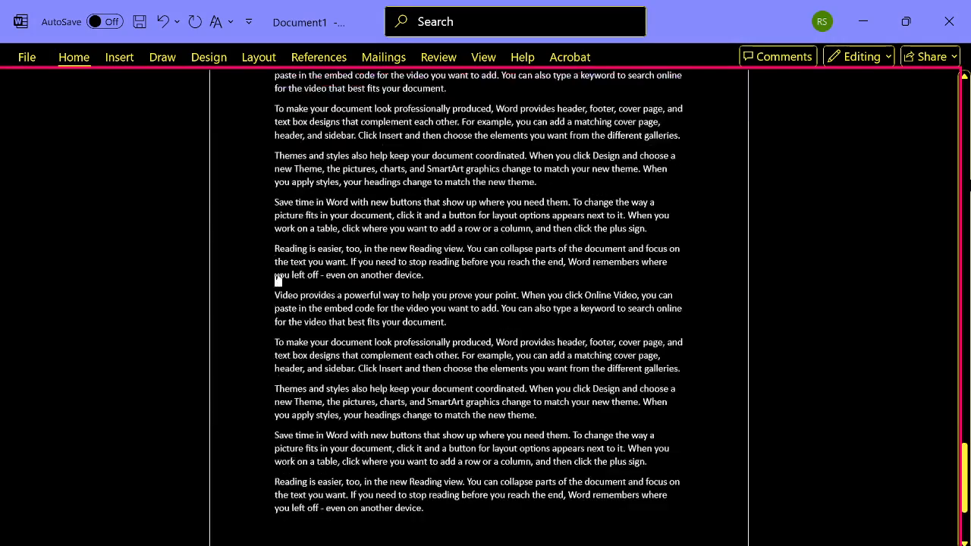
key(Up)
key(Up)
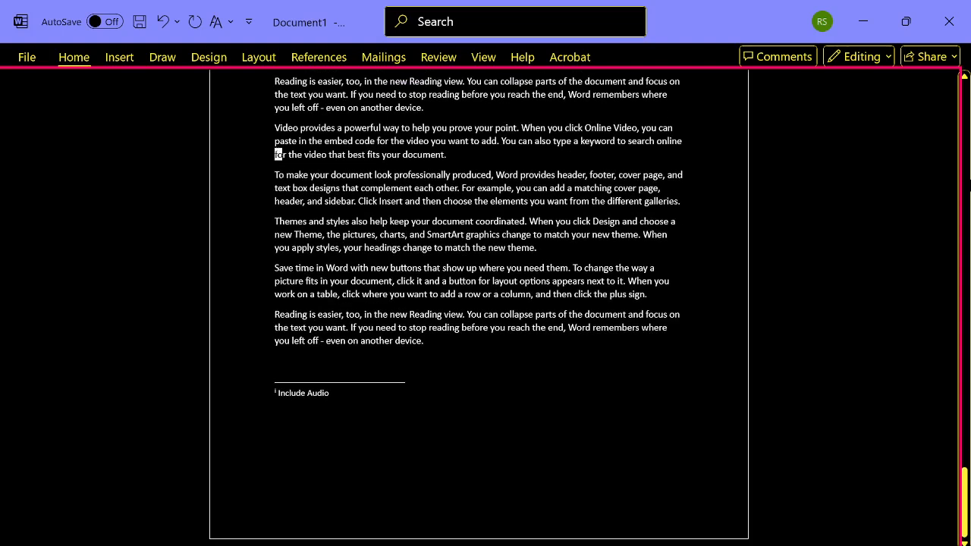
key(Down)
key(Up)
key(Down)
key(Down)
key(Down)
key(Down)
key(Down)
key(Down)
key(Down)
key(Down)
key(Down)
key(Down)
key(Down)
key(Down)
key(Down)
key(Down)
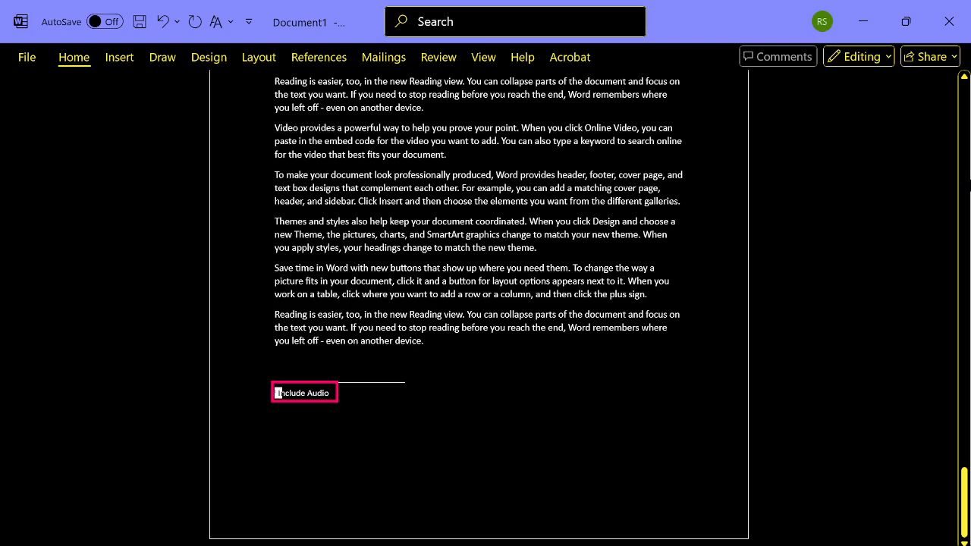
- Return to the beginning of the document and read the first page down to its footnote
key(ctrl+Home)
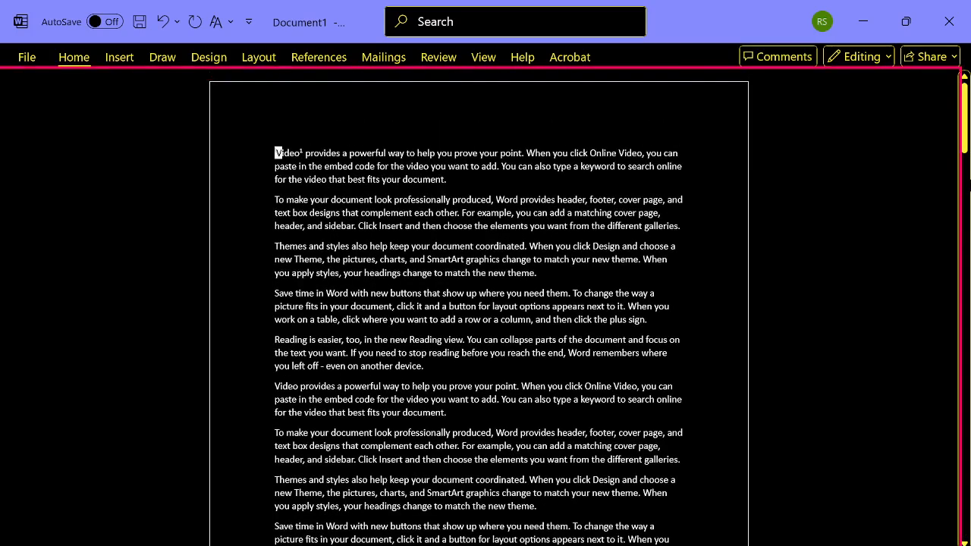
key(Page_Down)
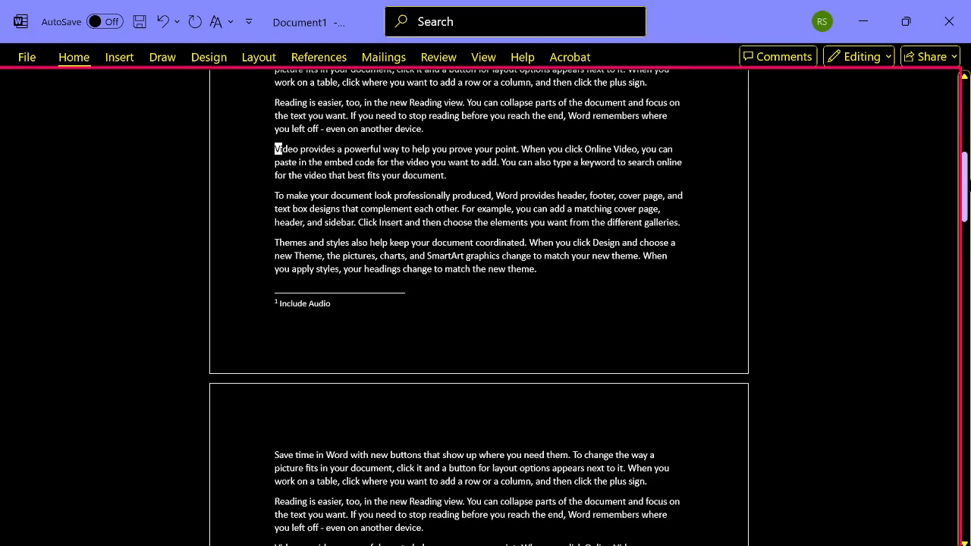
key(Up)
key(Up)
key(Up)
key(Up)
key(Up)
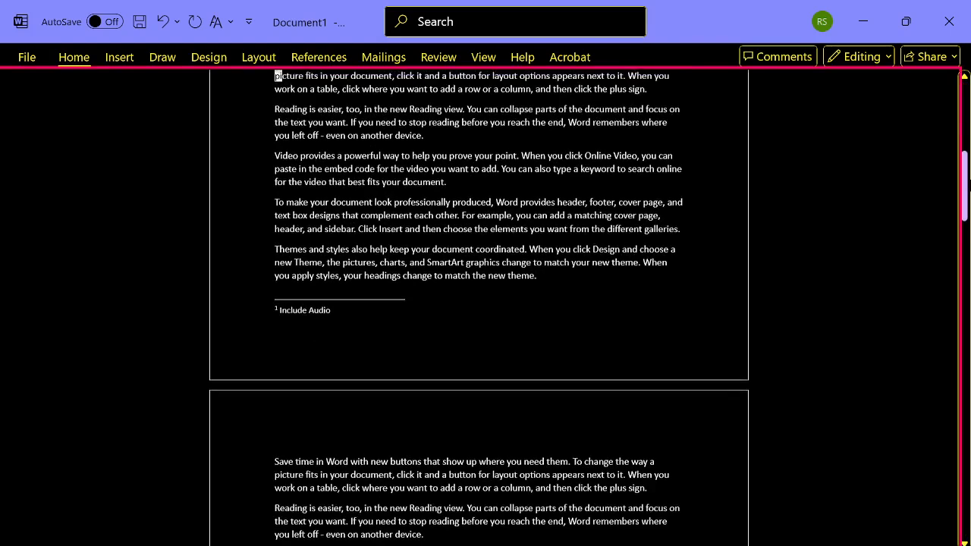
key(Down)
key(Down)
key(Down)
key(Down)
key(Down)
key(Down)
key(Down)
key(Down)
key(Down)
key(Down)
key(Down)
key(Down)
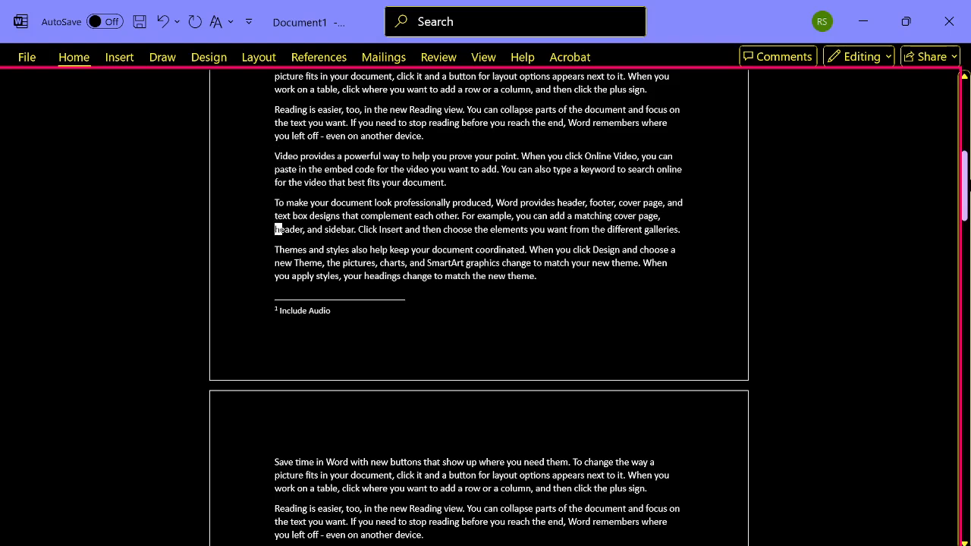
key(Down)
key(Down)
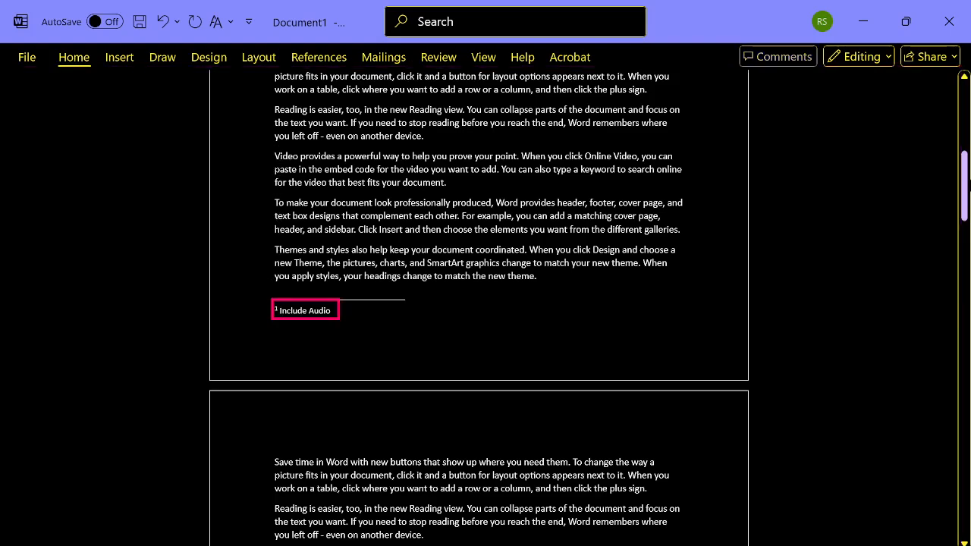
key(Down)
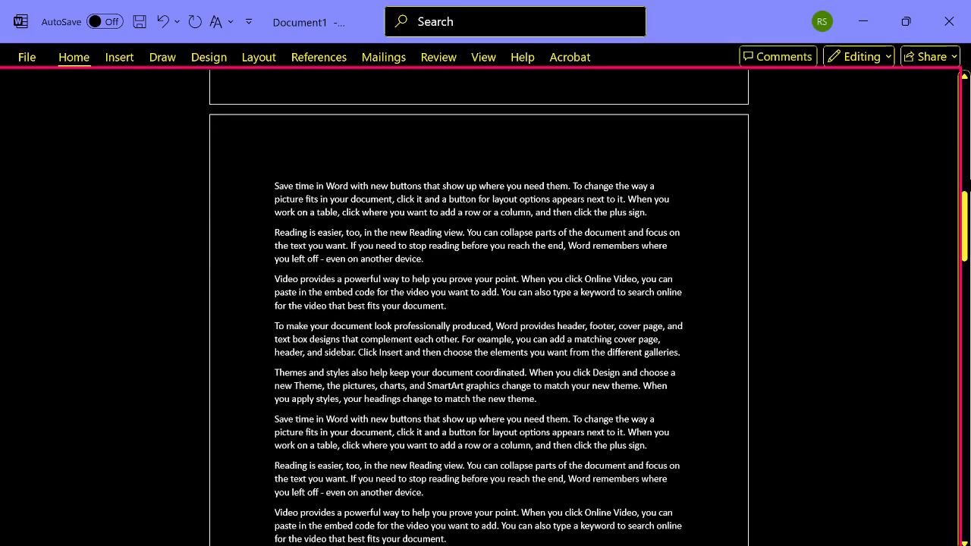
- Check the end of the second page for notes and return to the beginning of the document
key(Down)
key(Page_Down)
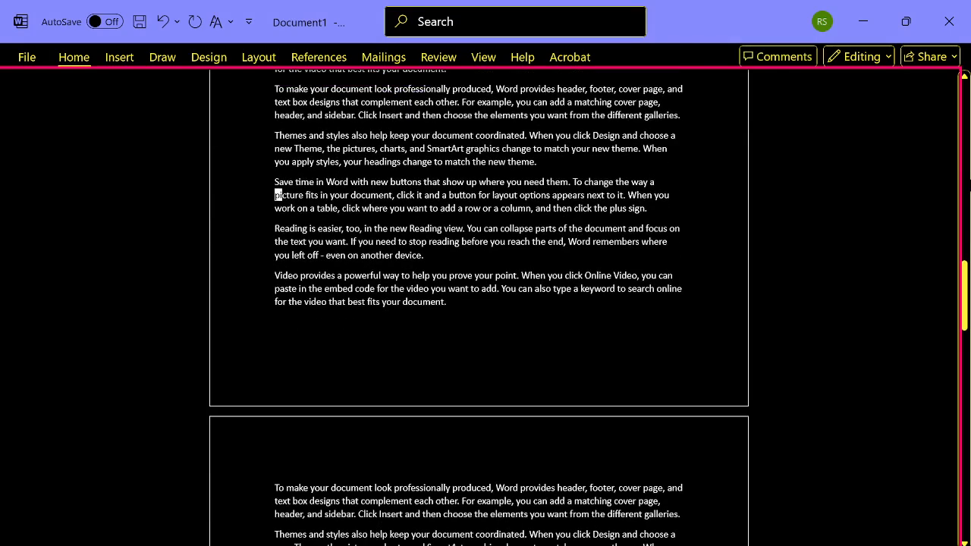
key(Up)
key(Up)
key(Down)
key(Down)
key(Down)
key(Down)
key(Down)
key(Down)
key(Down)
key(Down)
key(Down)
key(Down)
key(Up)
key(ctrl+Home)
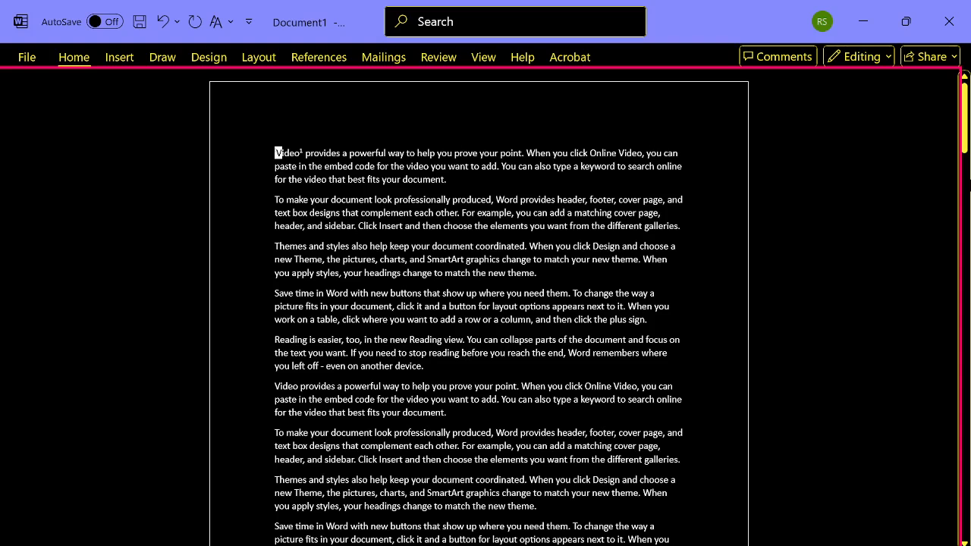
key(ctrl+Page_Down)
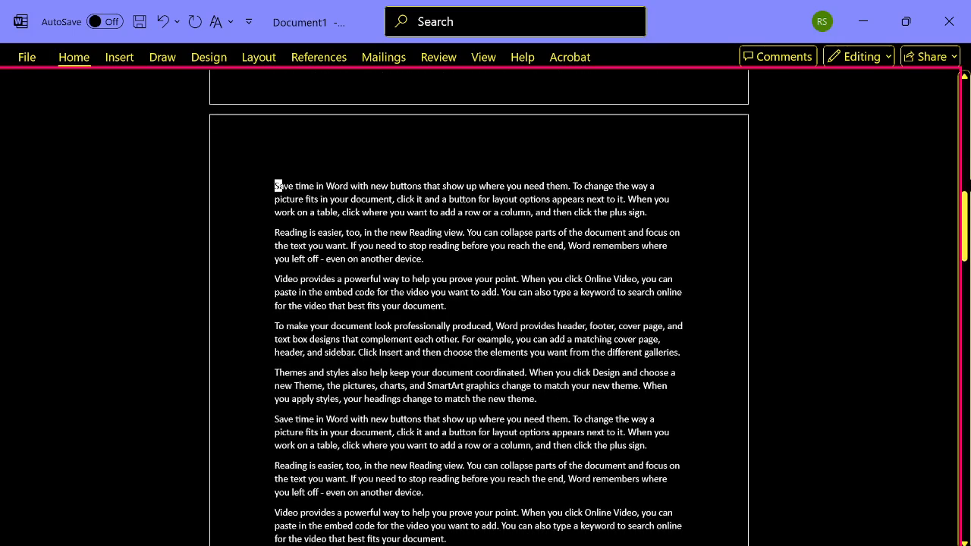
key(ctrl+Page_Down)
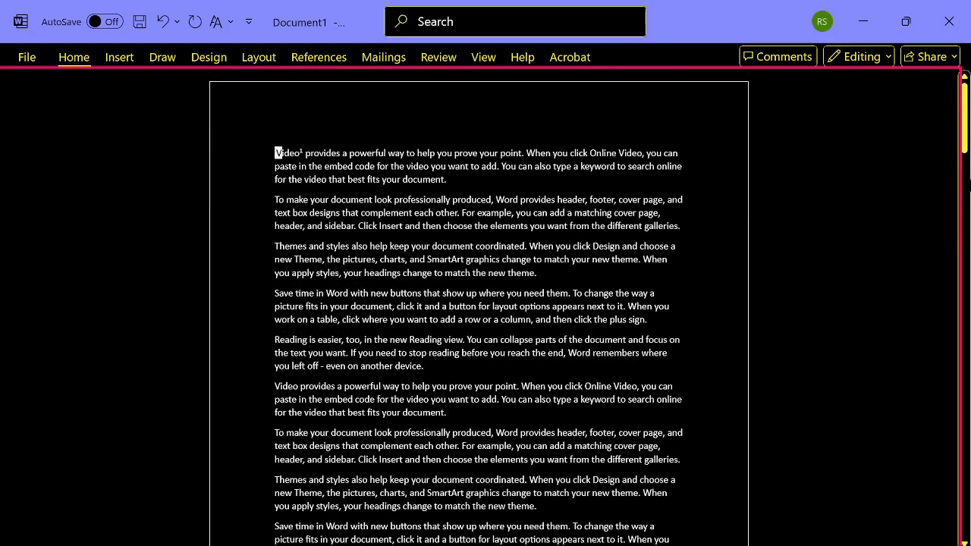
- Look through the References footnote and endnote commands and open the Next Footnote choices
key(alt+s)
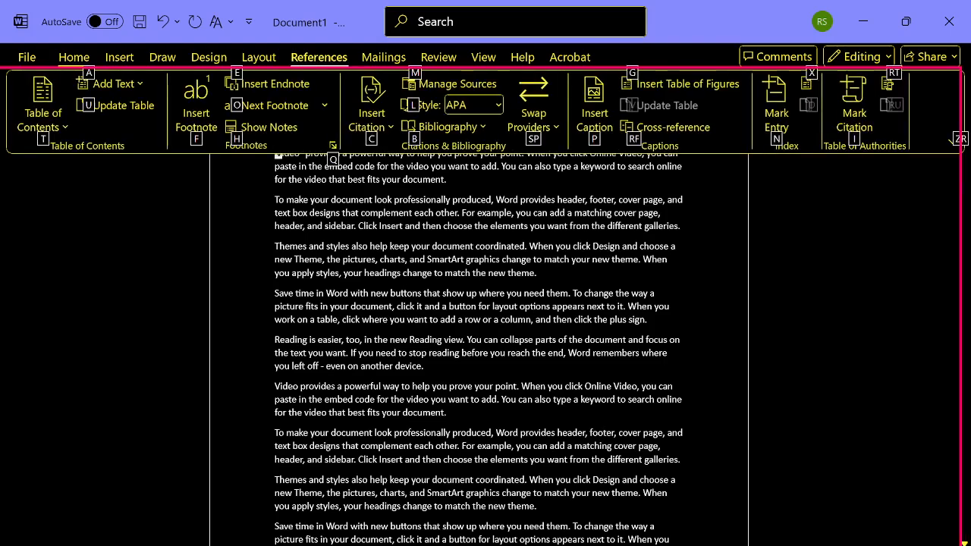
key(Tab)
key(Tab)
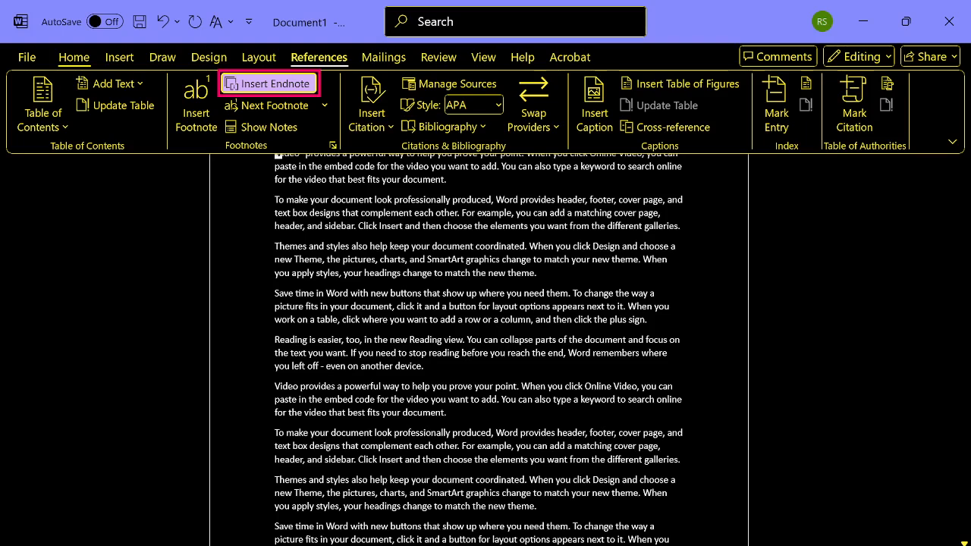
key(Down)
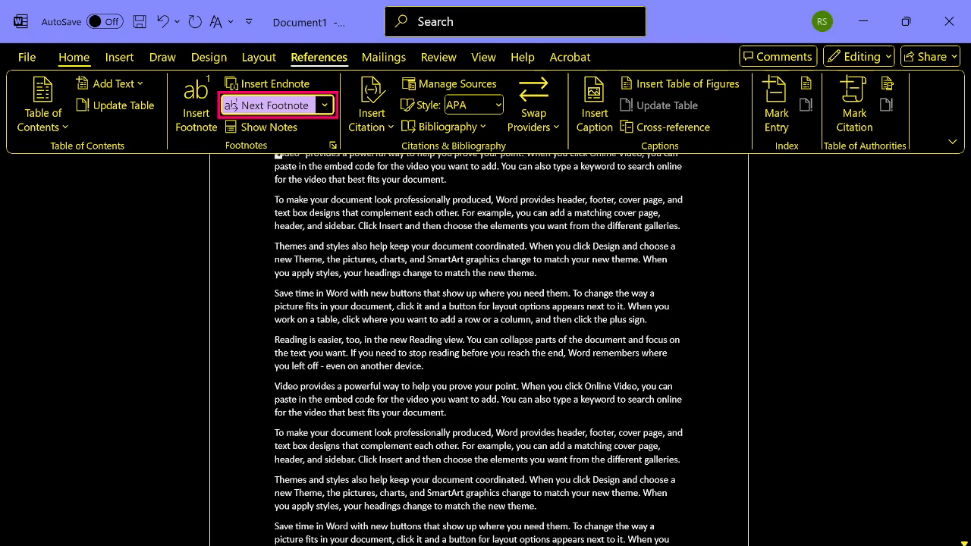
key(Up)
key(Down)
key(Down)
key(Up)
key(alt+Down)
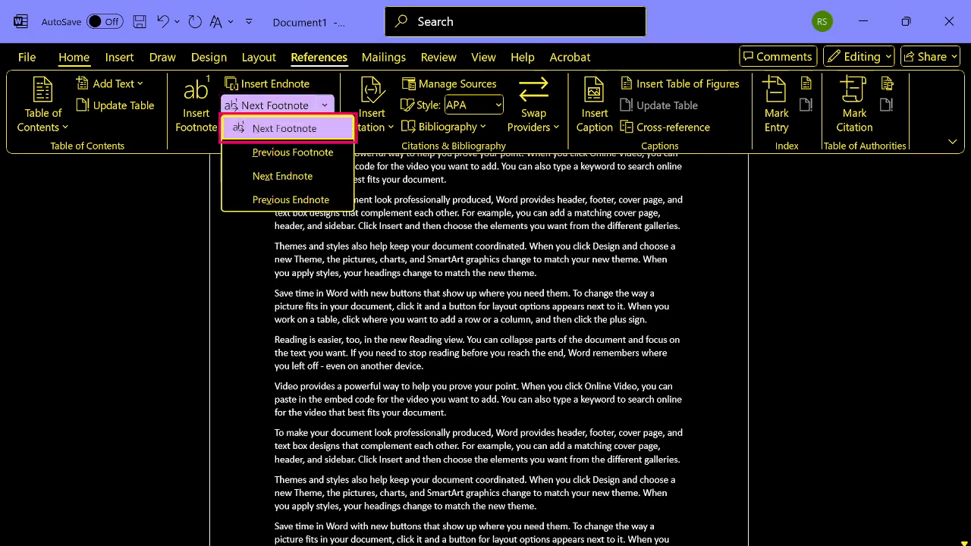
- Review the Next Footnote, Previous Footnote, Next Endnote and Previous Endnote choices and return to the document text
key(Up)
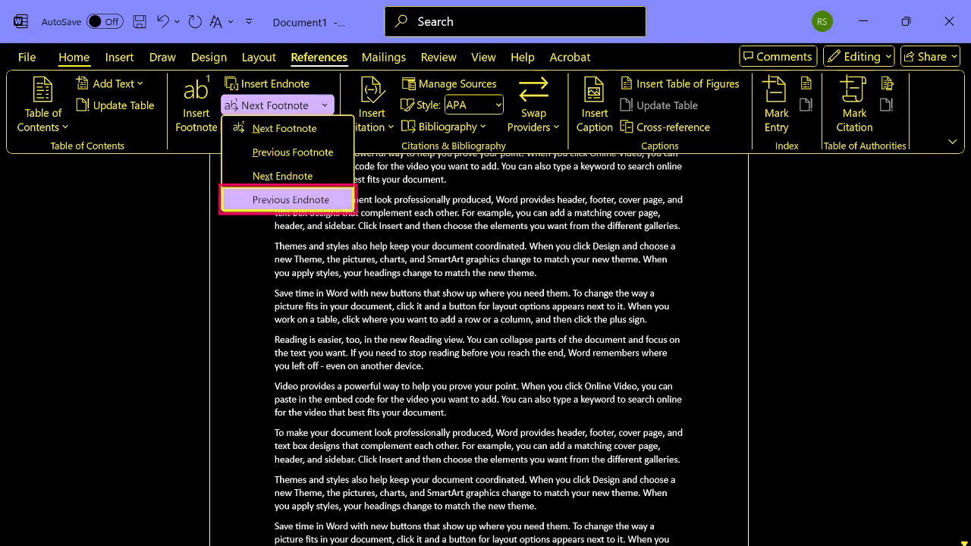
key(Down)
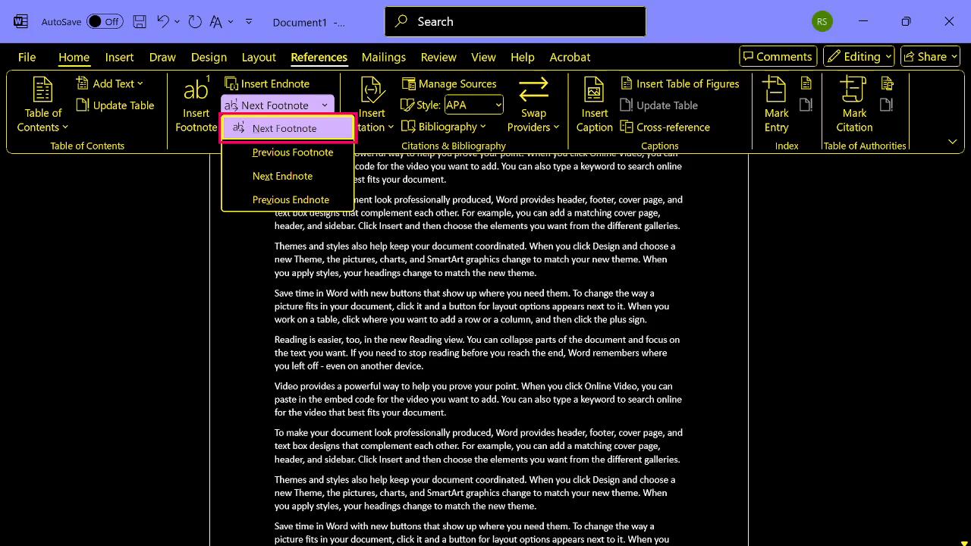
key(Down)
key(Up)
key(Down)
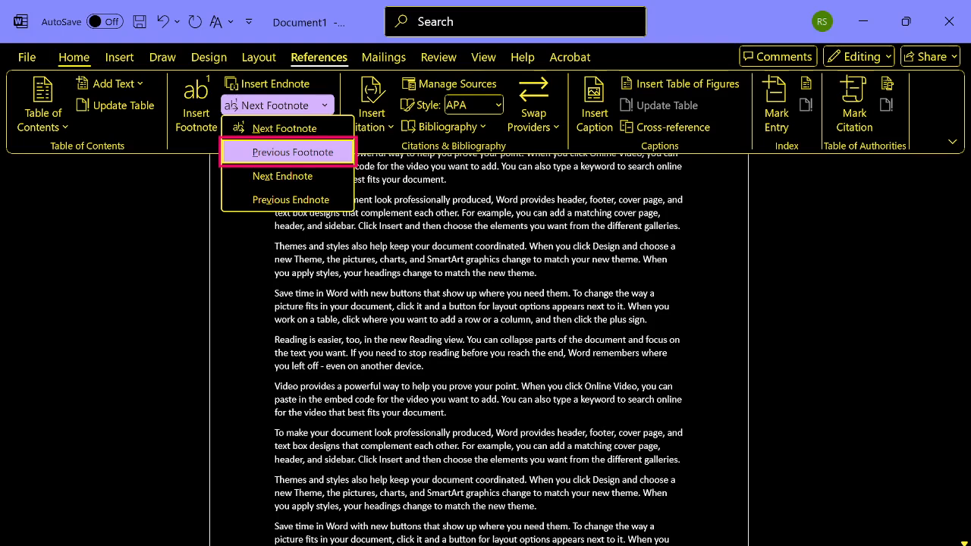
key(Down)
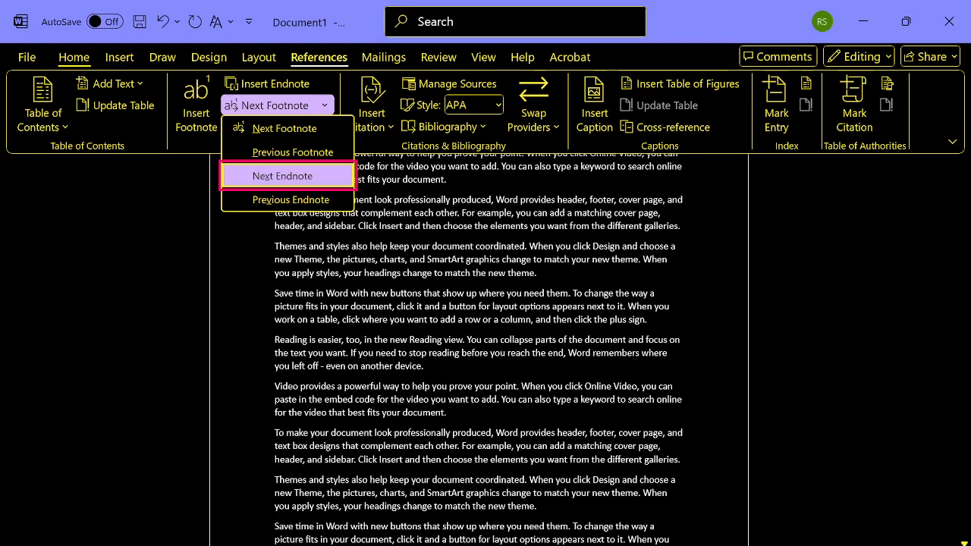
key(Down)
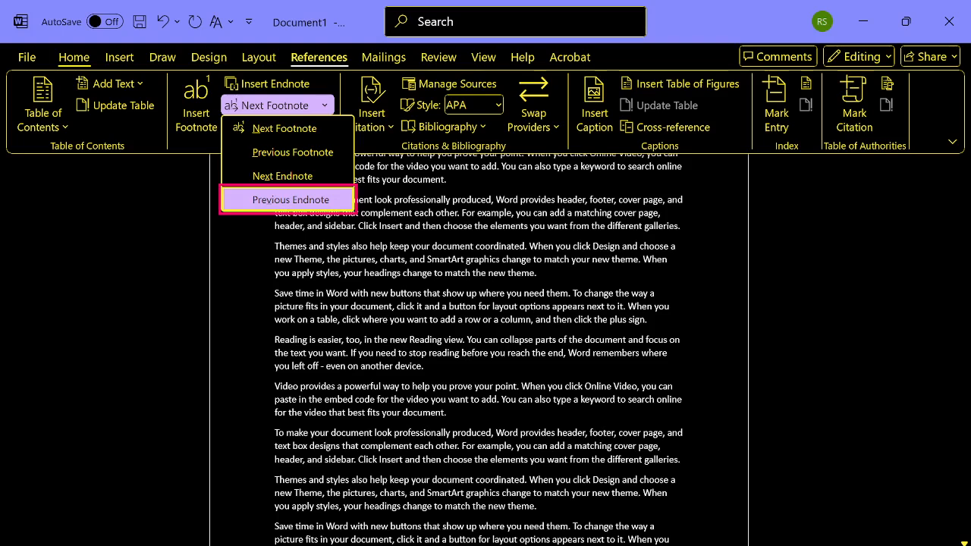
key(Up)
key(Up)
key(Up)
key(Up)
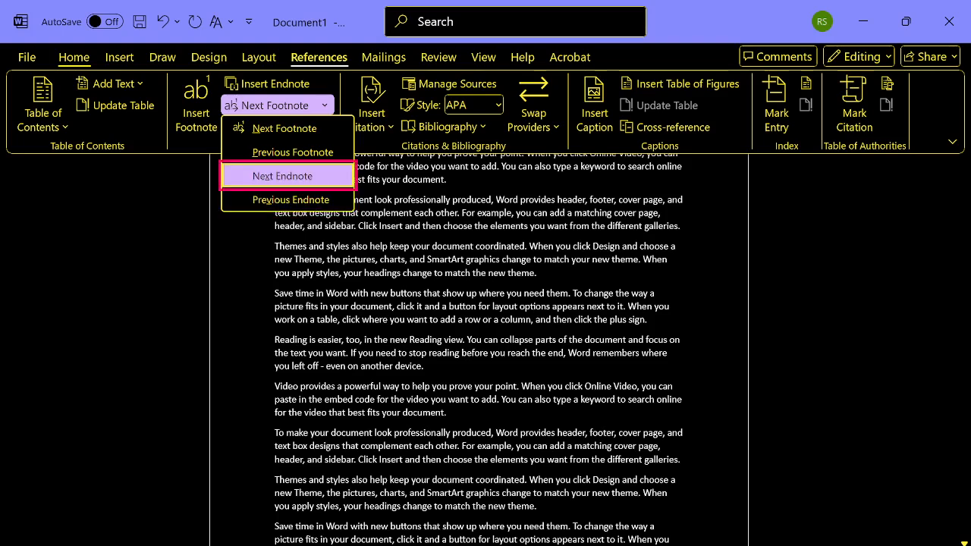
key(Down)
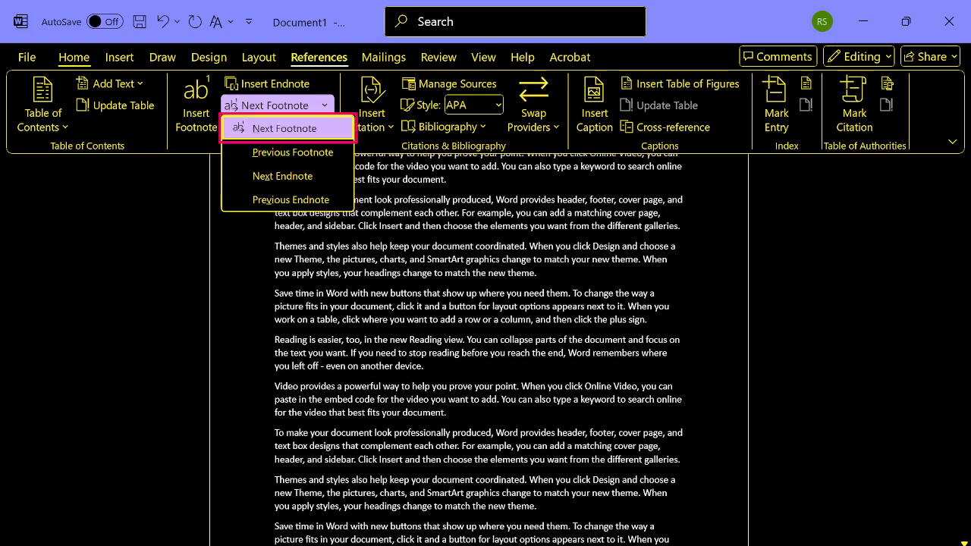
key(Up)
key(Return)
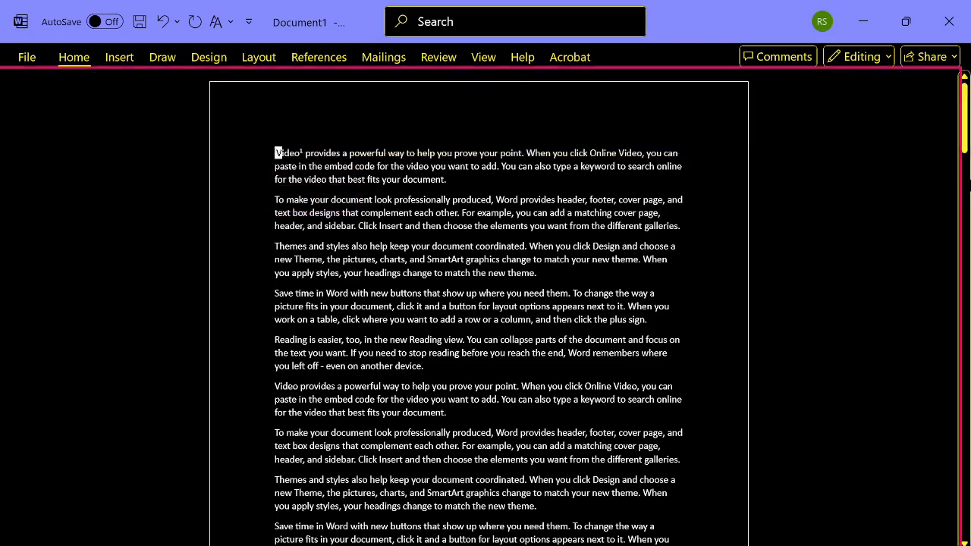
- Check the first page's footnote and the start of the second page, and go back to the document's beginning
key(Down)
key(Down)
key(Down)
key(Down)
key(Down)
key(Down)
key(Down)
key(Down)
key(Down)
key(Down)
key(Down)
key(Down)
key(Down)
key(Down)
key(Down)
key(Down)
key(Down)
key(Down)
key(Down)
key(Down)
key(Down)
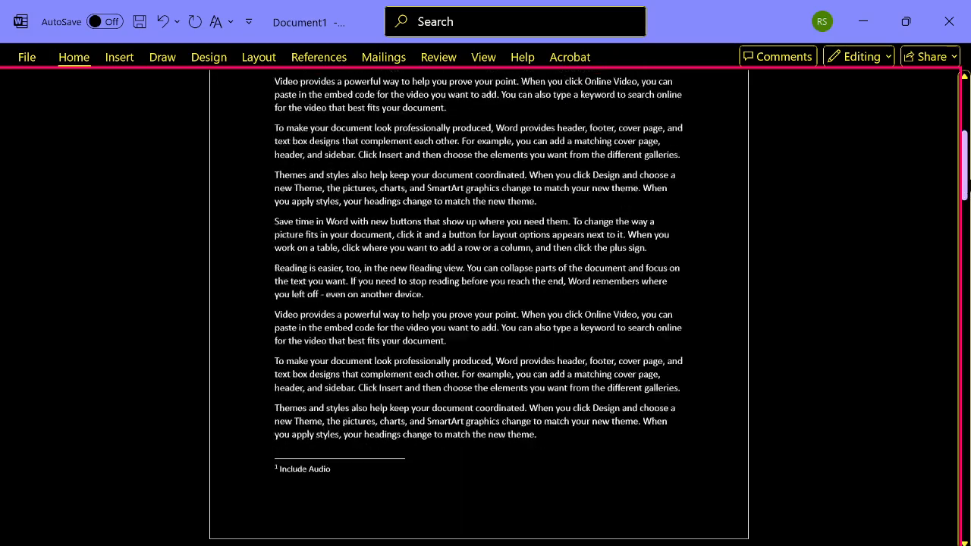
key(Down)
key(Down)
key(Down)
key(Down)
key(Down)
key(Down)
key(Down)
key(Down)
key(Down)
key(Down)
key(Down)
key(Down)
key(Down)
key(Down)
key(Down)
key(Down)
key(Down)
key(Down)
key(Down)
key(Down)
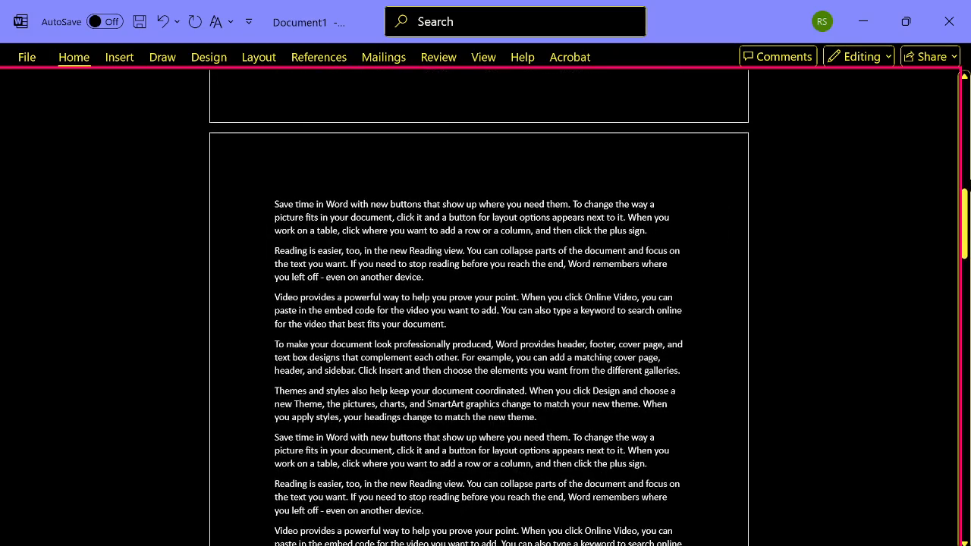
key(ctrl+Home)
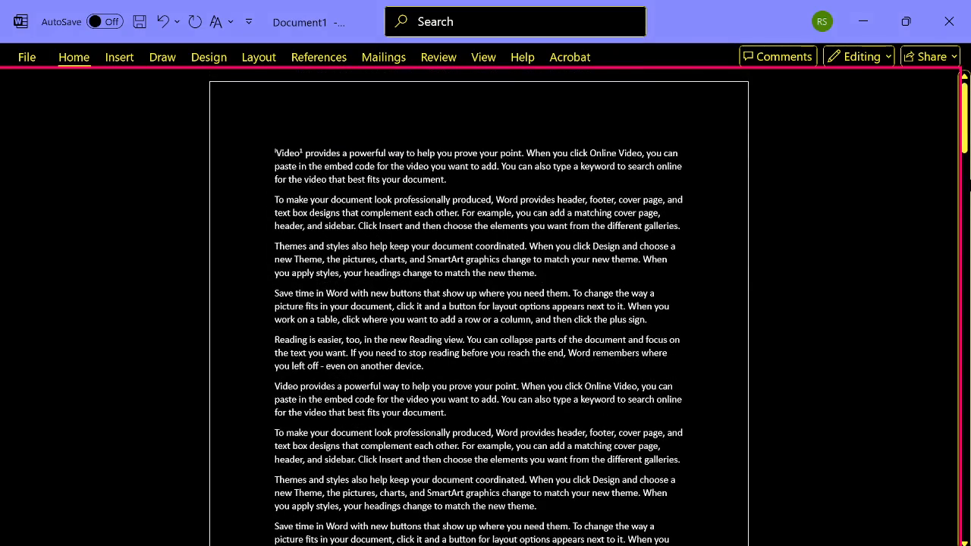
- Look through the References footnote and citation commands, comparing Next Footnote with Show Notes
key(alt)
key(s)
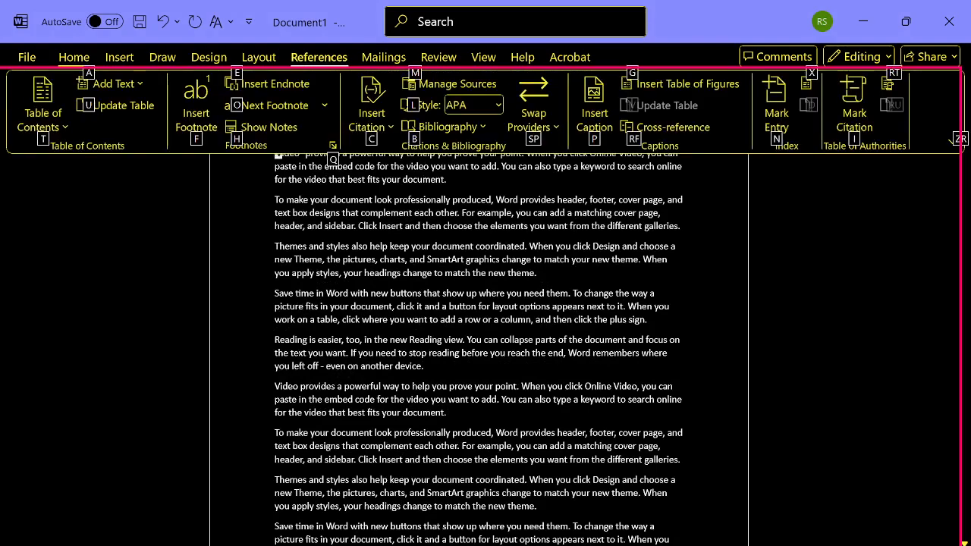
key(Down)
key(ctrl+Right)
key(ctrl+Right)
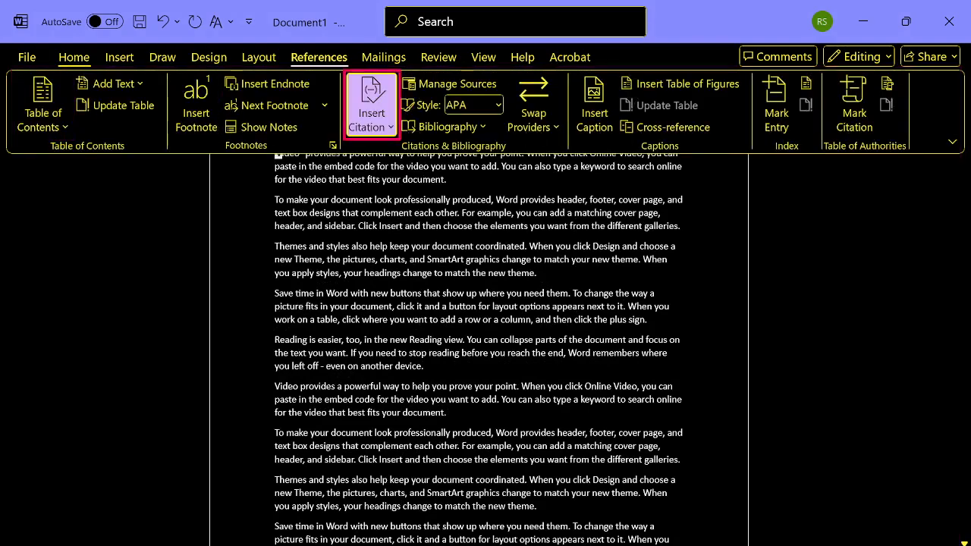
key(Right)
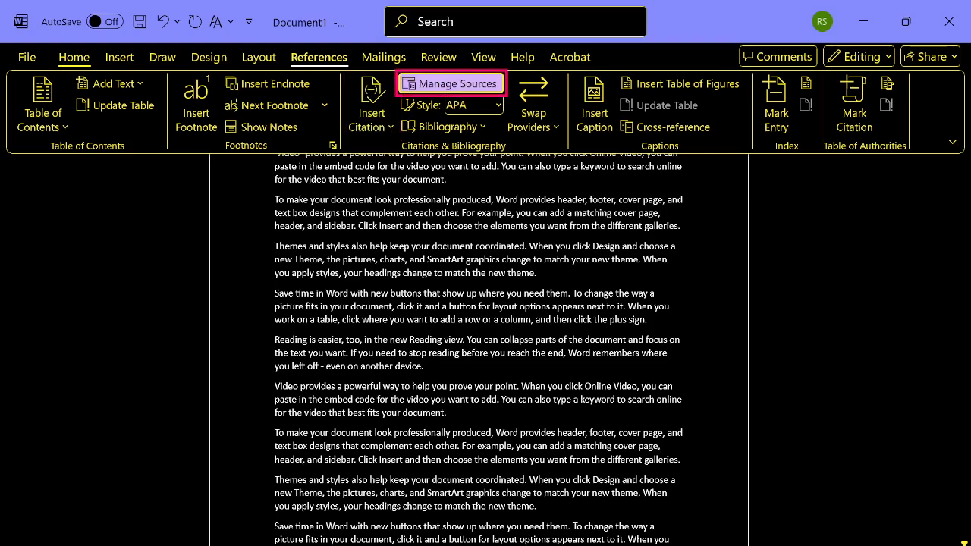
key(Left)
key(Left)
key(Up)
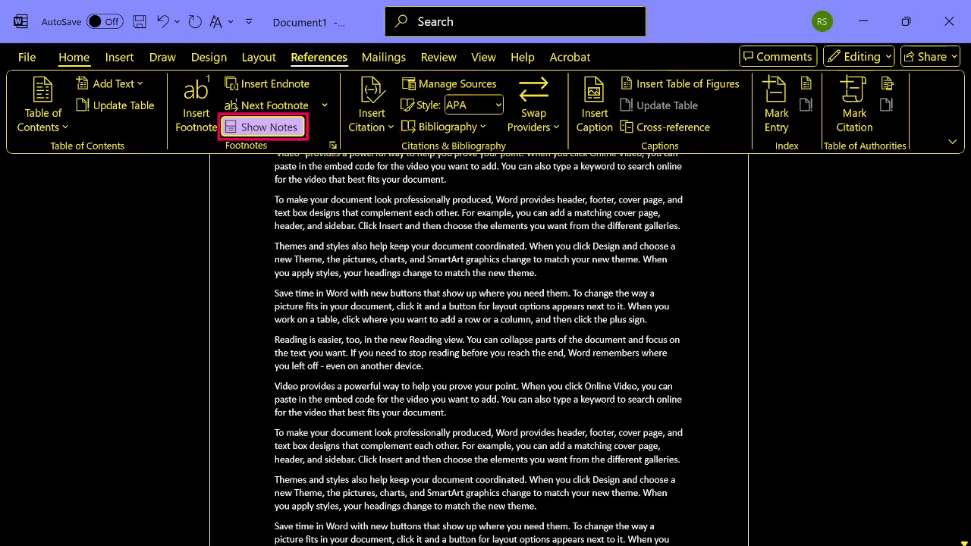
key(Up)
key(Up)
key(Down)
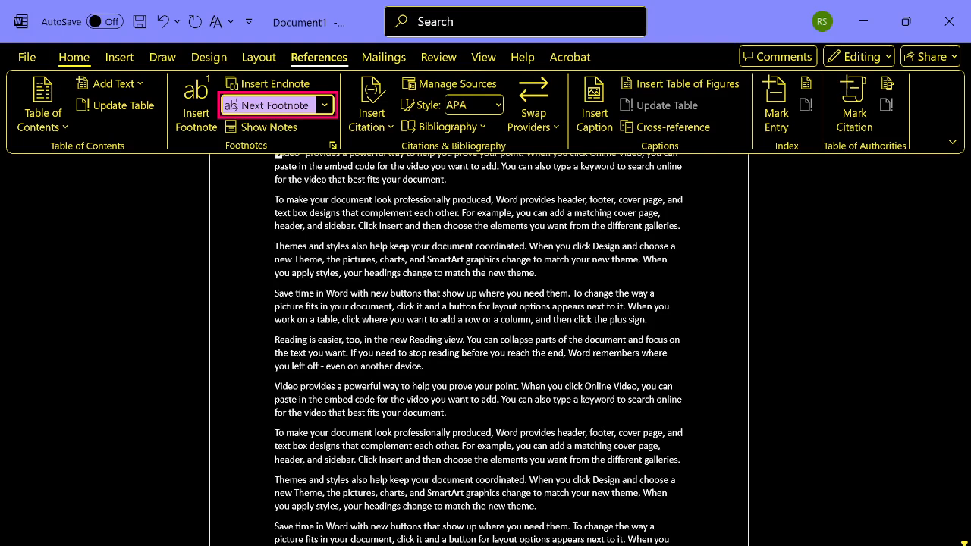
key(Down)
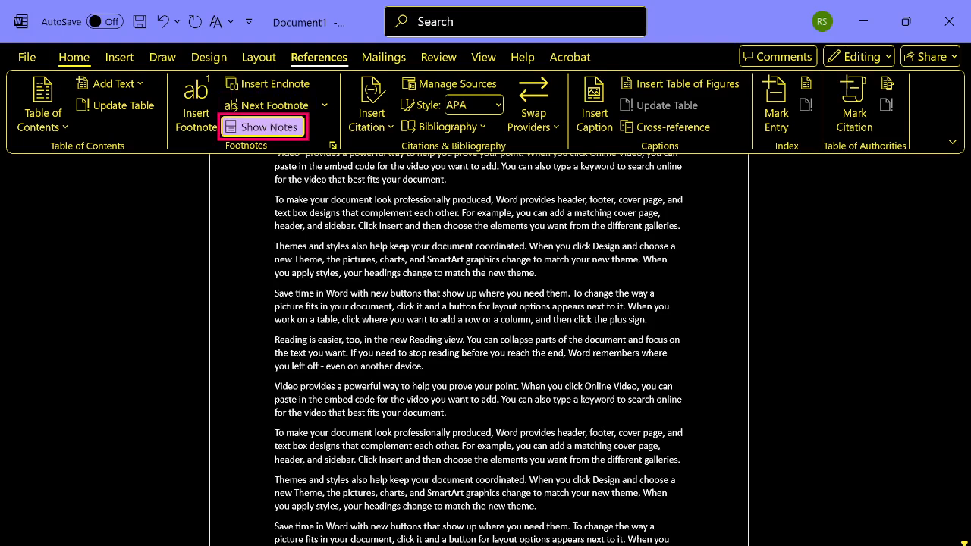
key(Up)
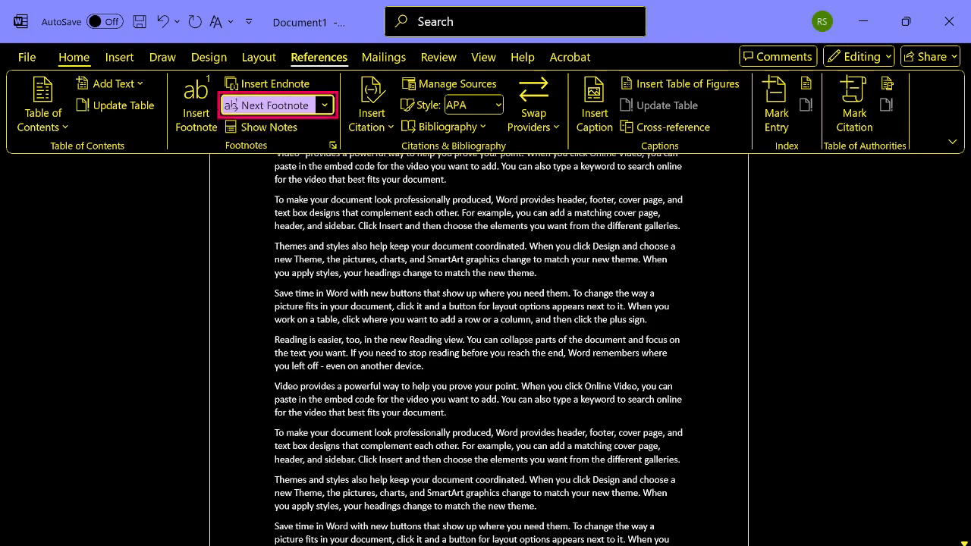
key(Down)
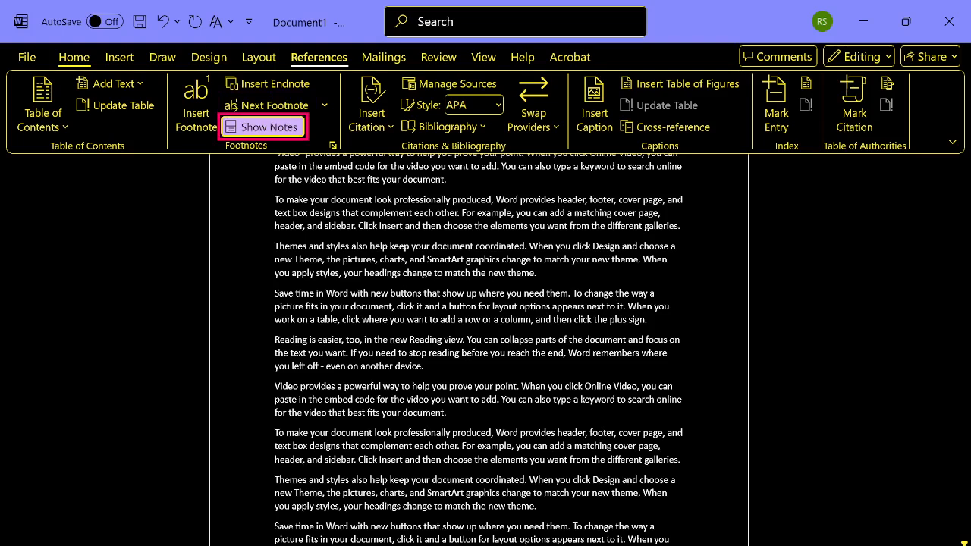
- Use Show Notes with the View endnote area option to go to the endnote at the document's end
key(Return)
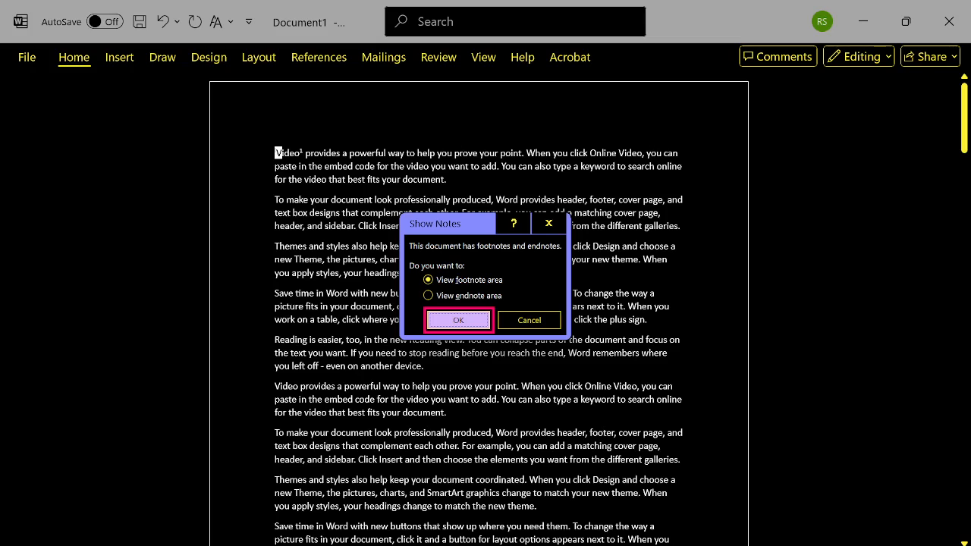
key(Tab)
key(shift+Tab)
key(shift+Tab)
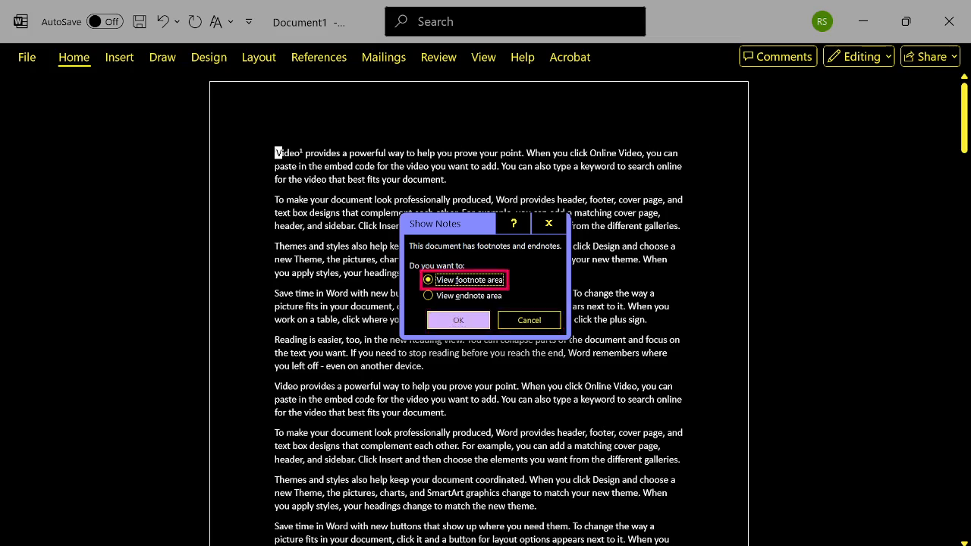
key(Down)
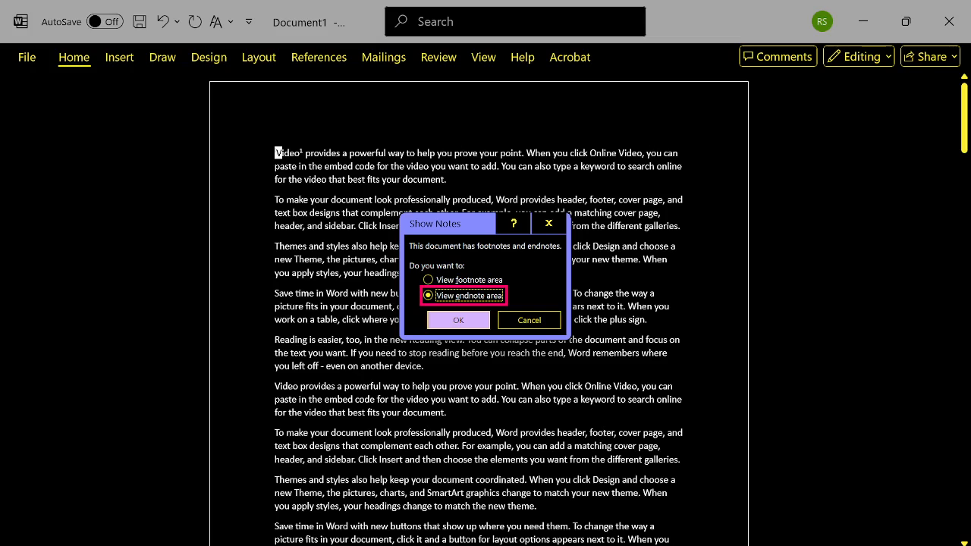
key(Up)
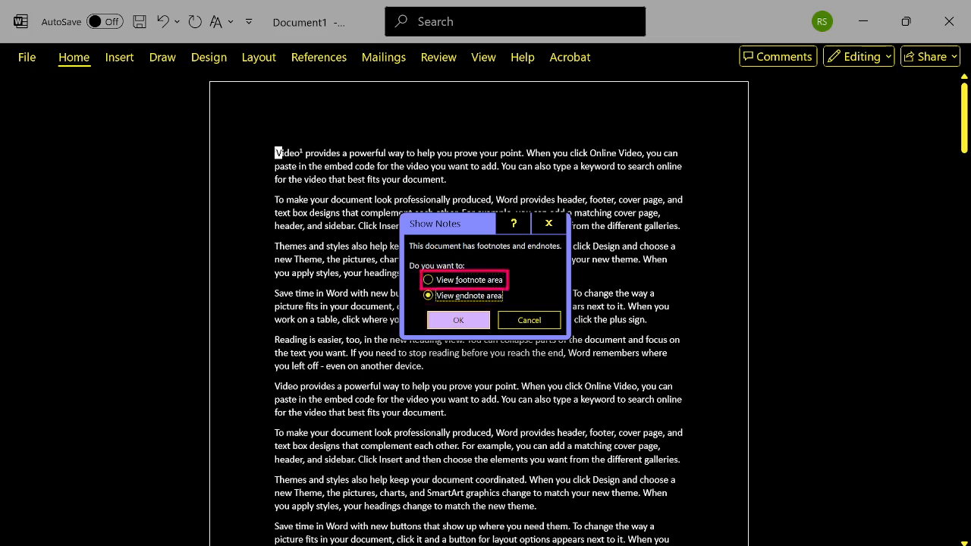
key(Down)
key(Tab)
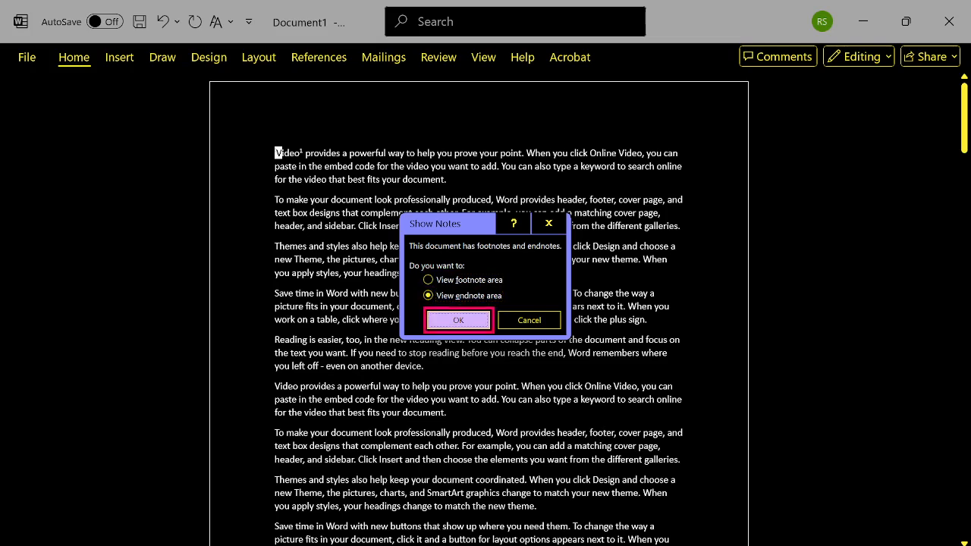
key(Return)
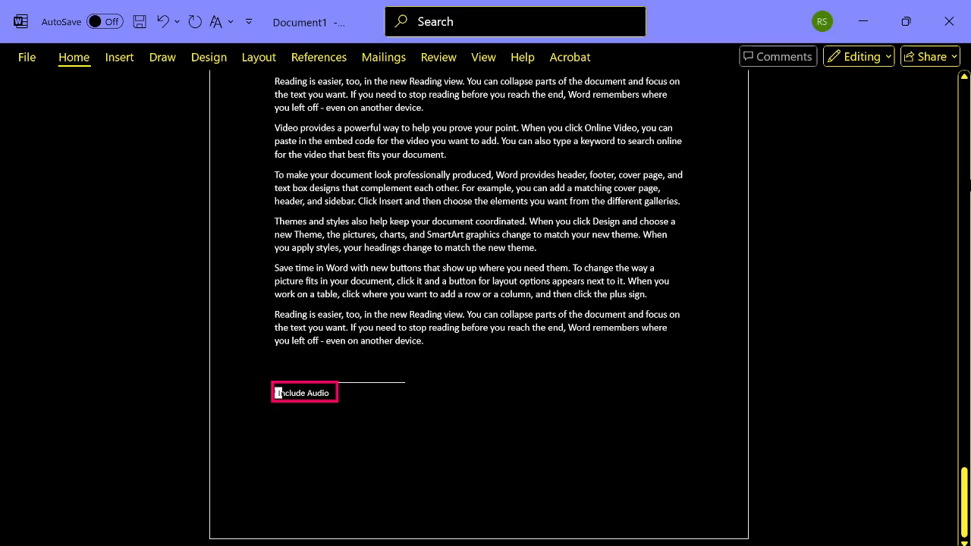
- Use Show Notes from the endnote text to go back to its reference mark in the first paragraph
key(shift+Right)
key(alt+s)
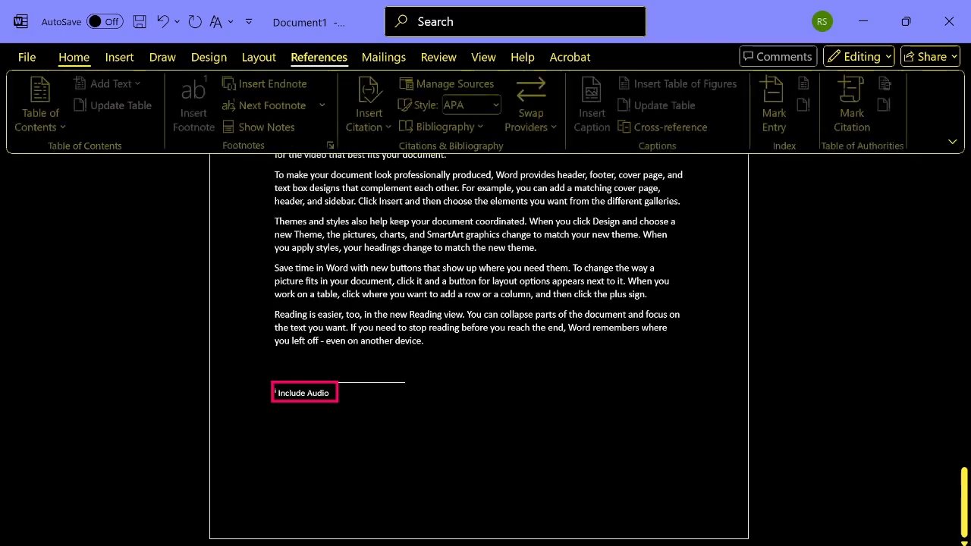
key(Tab)
key(ctrl+Right)
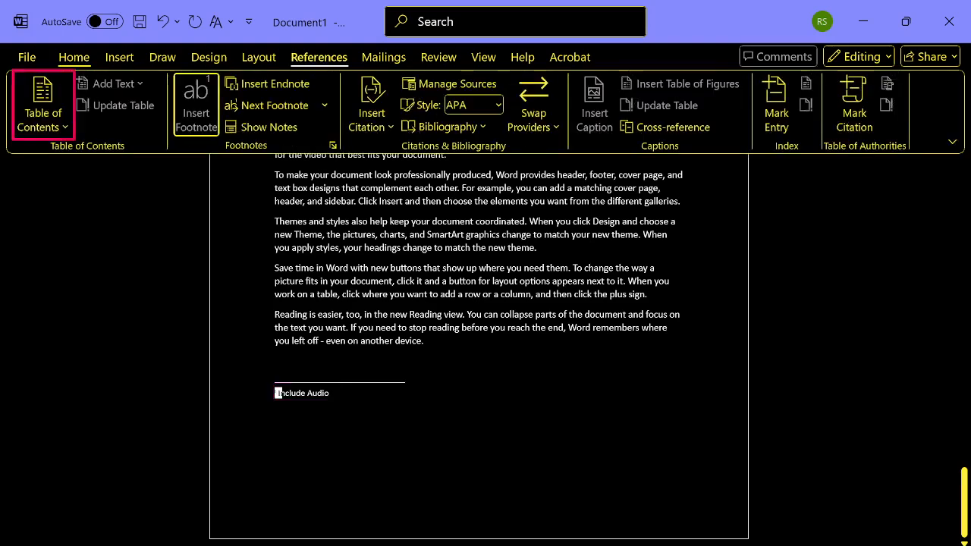
key(Tab)
key(Tab)
key(Tab)
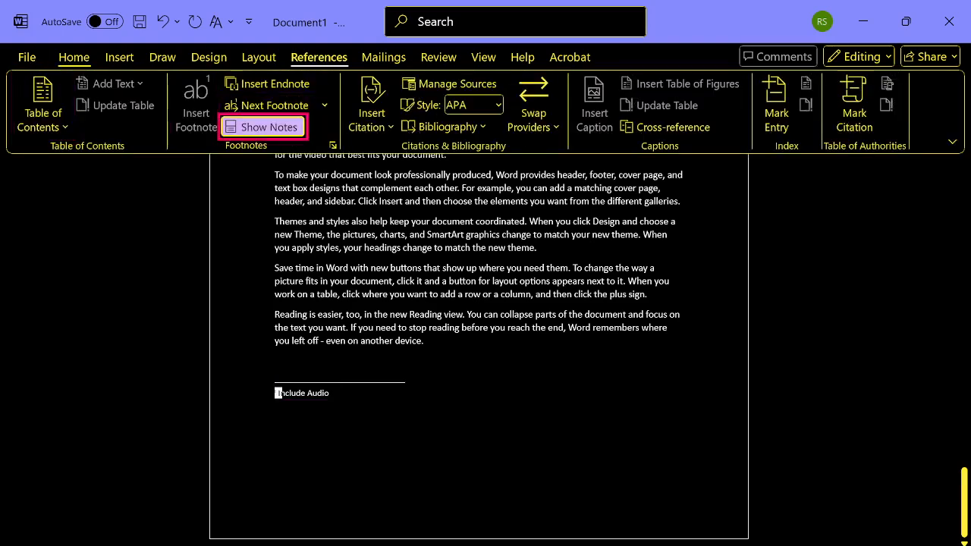
key(Return)
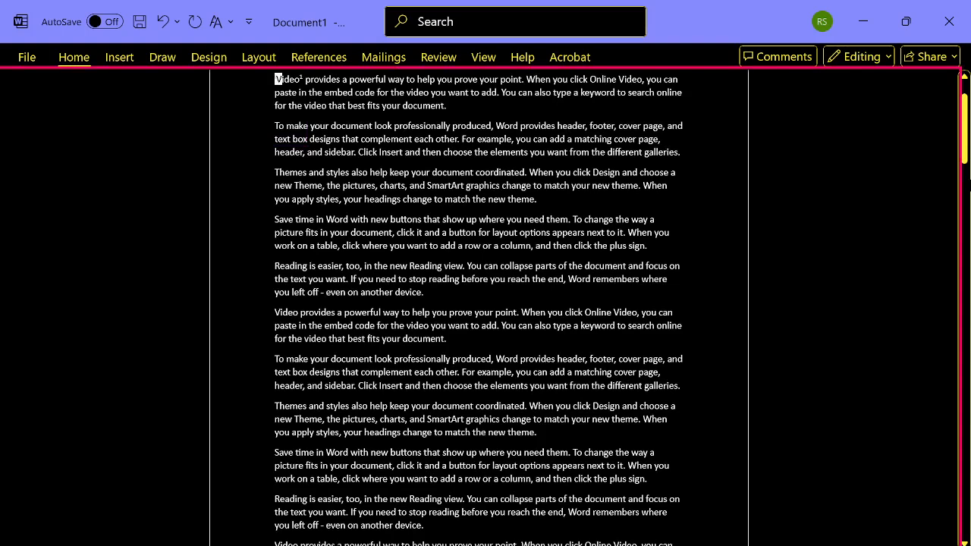
- Use Show Notes with the View footnote area option to go to the first page's footnote
key(alt+s)
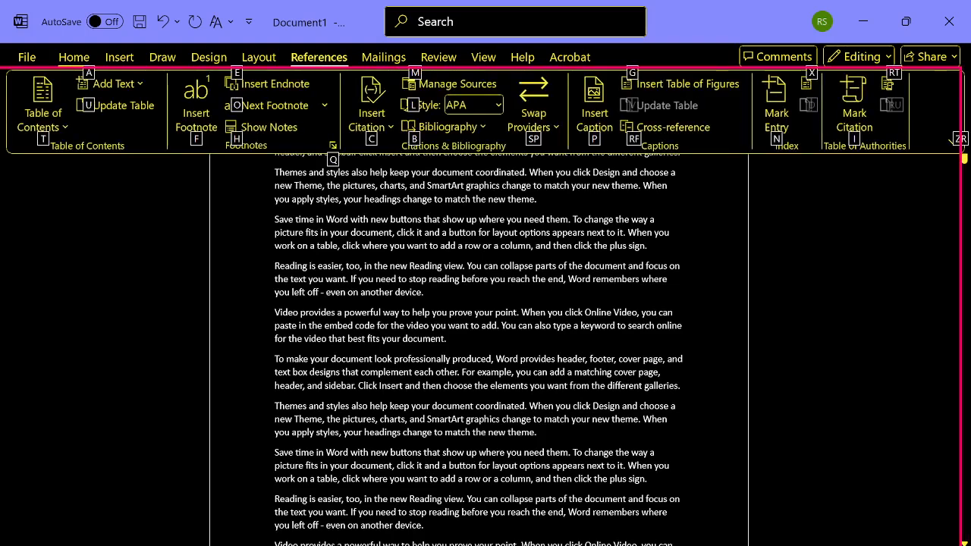
key(Tab)
key(Tab)
key(ctrl+Right)
key(ctrl+Right)
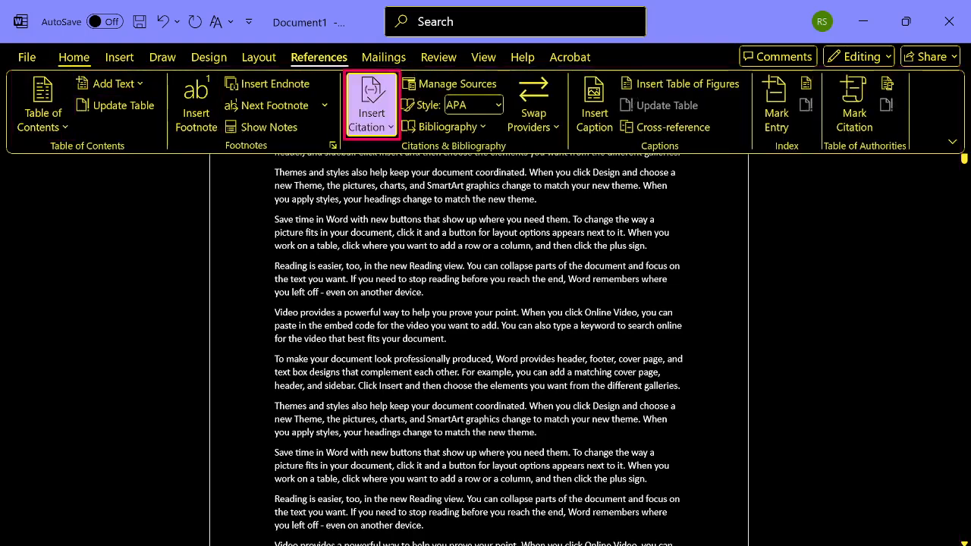
key(ctrl+Left)
key(Tab)
key(Tab)
key(Tab)
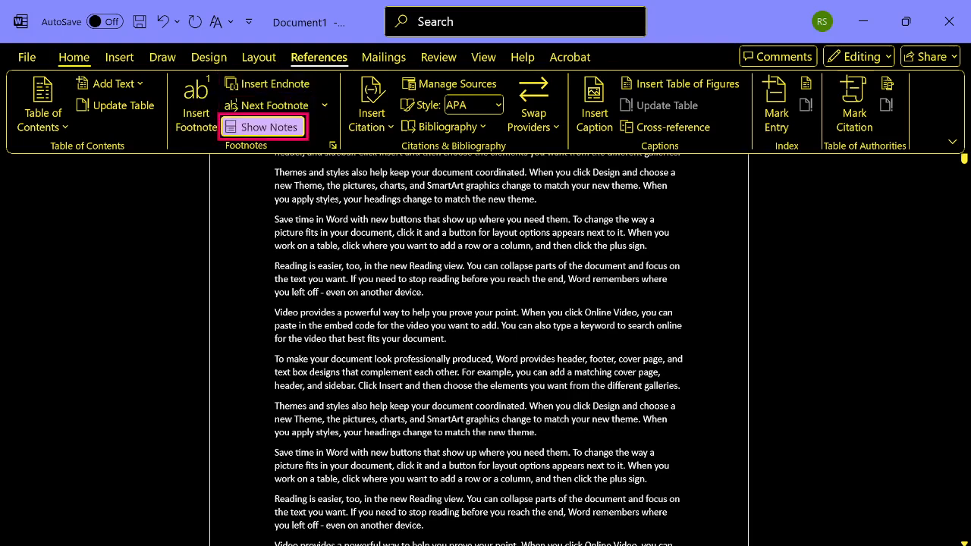
key(Return)
key(Tab)
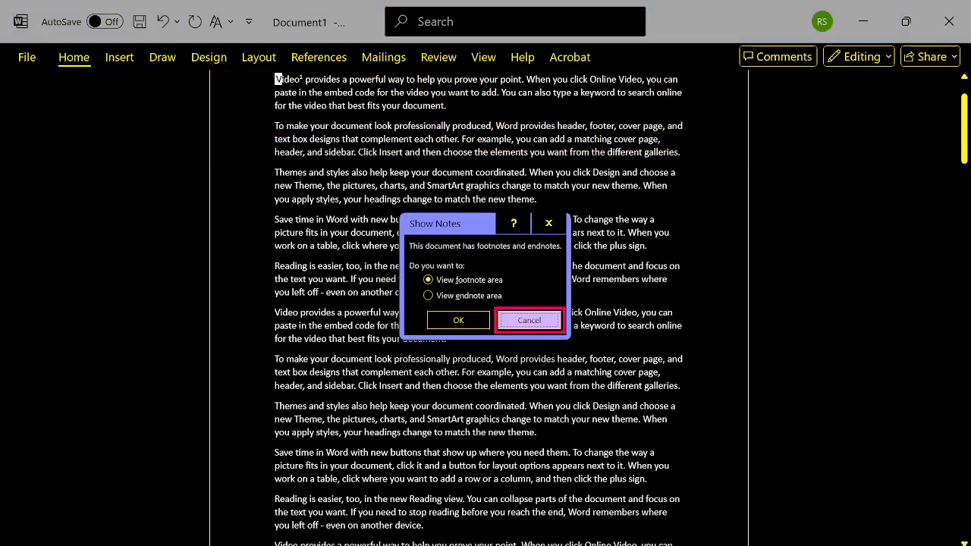
key(shift+Tab)
key(shift+Tab)
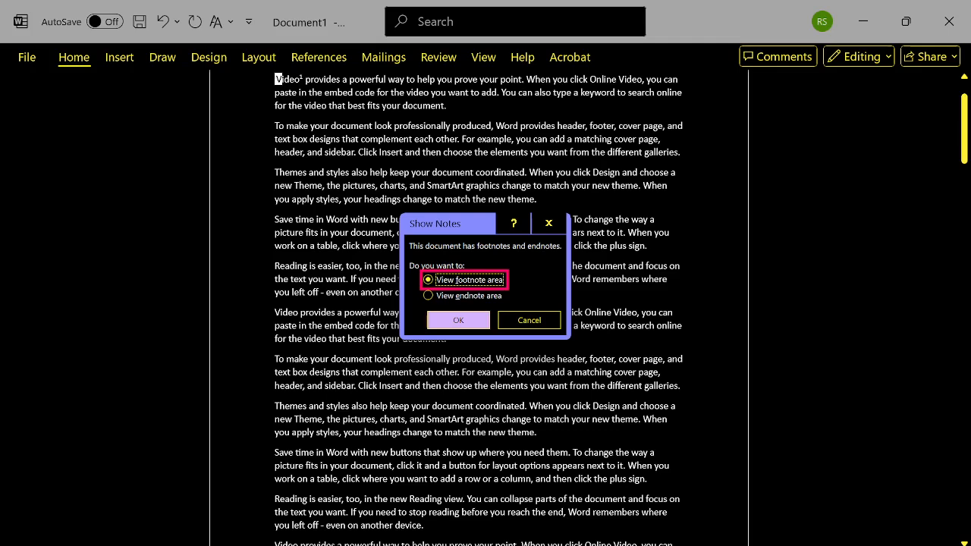
key(Tab)
key(Return)
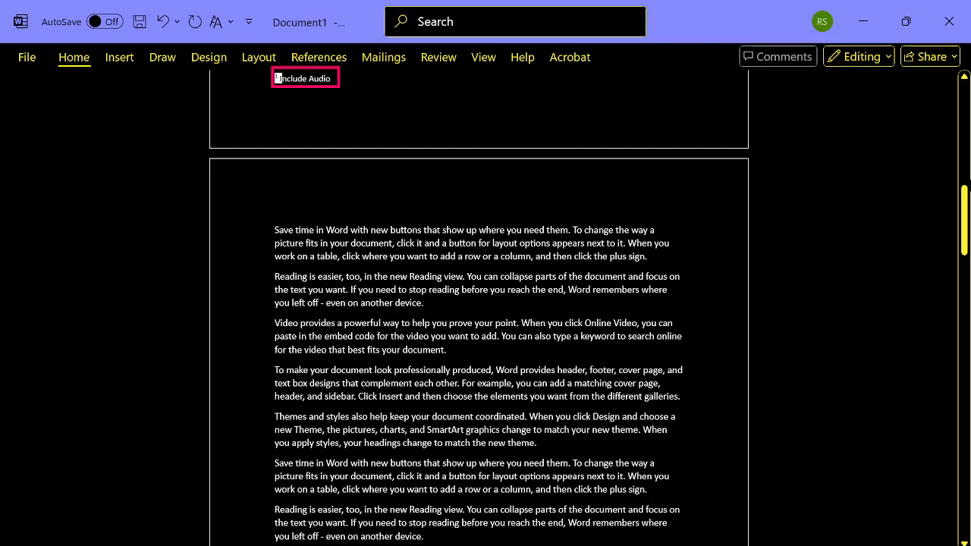
- Return from the footnote to the body text and go to the beginning of the second page
key(End)
key(shift+F5)
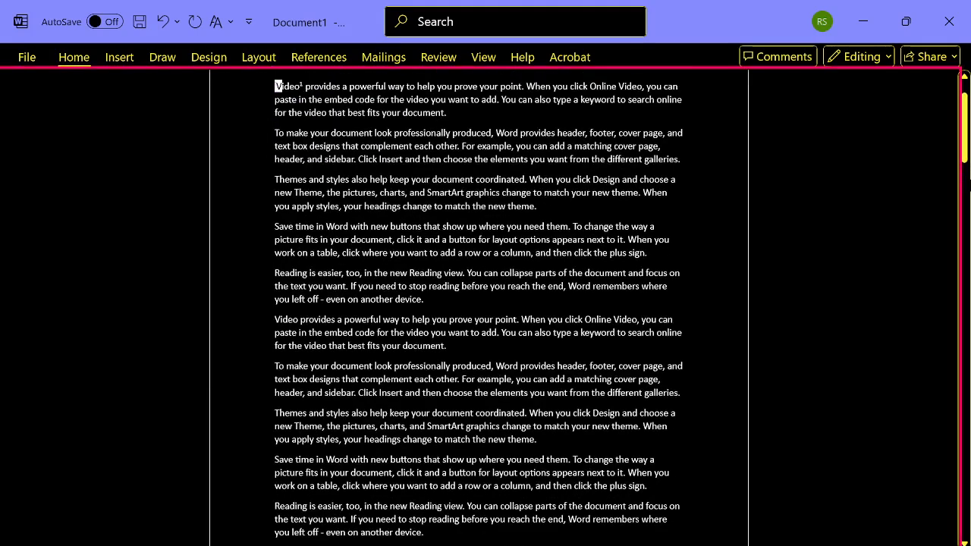
key(Page_Down)
key(Page_Down)
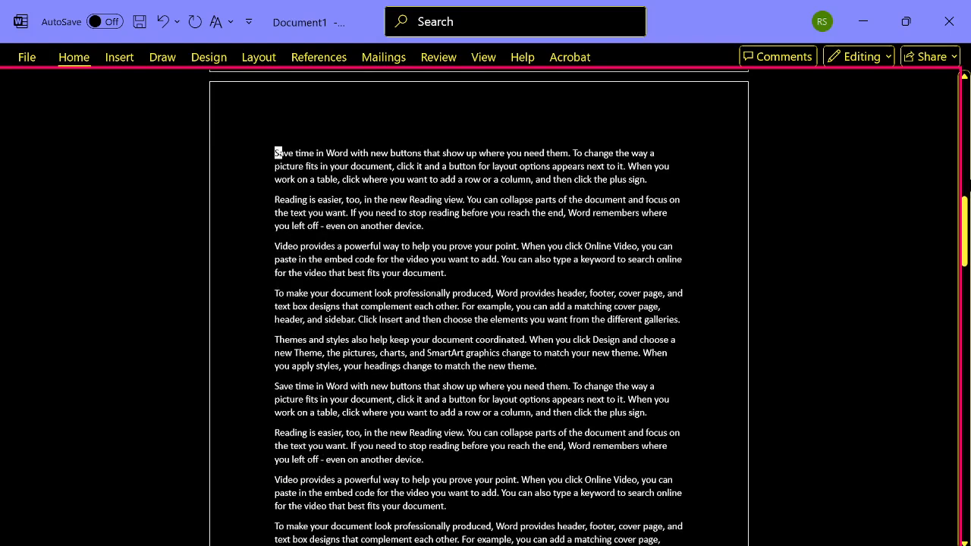
- Move through the second page paragraph by paragraph and on to the fifth paragraph of the third page
key(ctrl+Right)
key(ctrl+Right)
key(ctrl+Right)
key(ctrl+Right)
key(ctrl+Down)
key(ctrl+Down)
key(ctrl+Down)
key(ctrl+Down)
key(ctrl+Down)
key(ctrl+Up)
key(ctrl+Down)
key(ctrl+Down)
key(ctrl+Down)
key(ctrl+Down)
key(ctrl+Down)
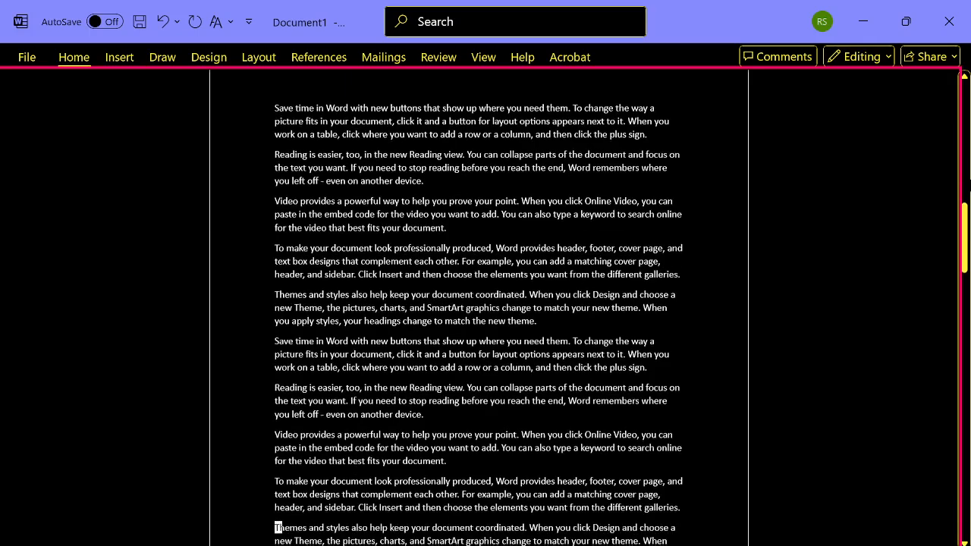
key(ctrl+Down)
key(ctrl+Down)
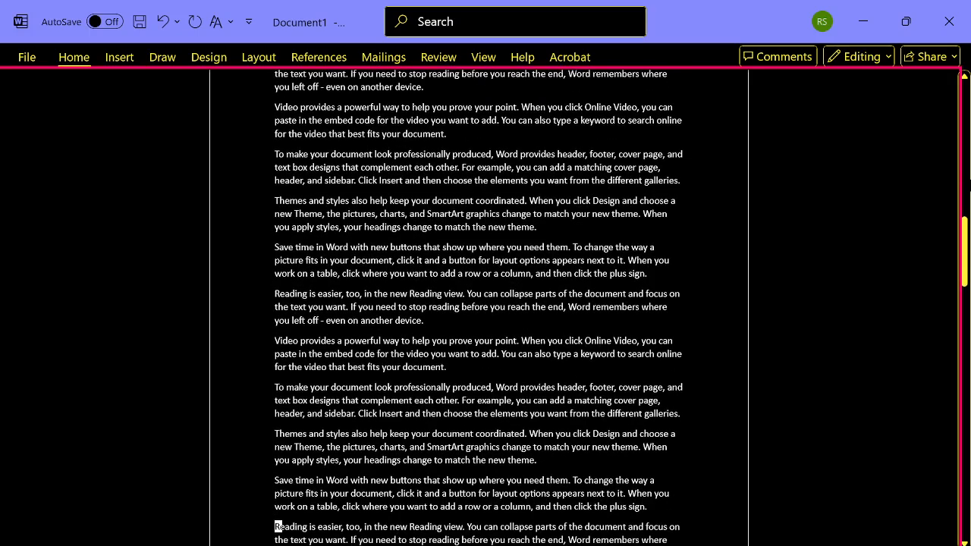
key(ctrl+Down)
key(ctrl+Down)
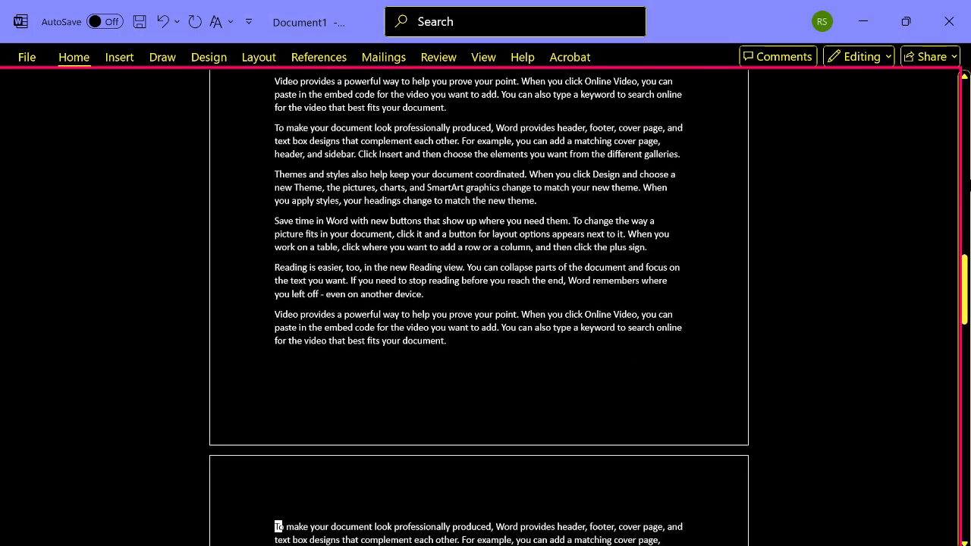
key(ctrl+Down)
key(ctrl+Down)
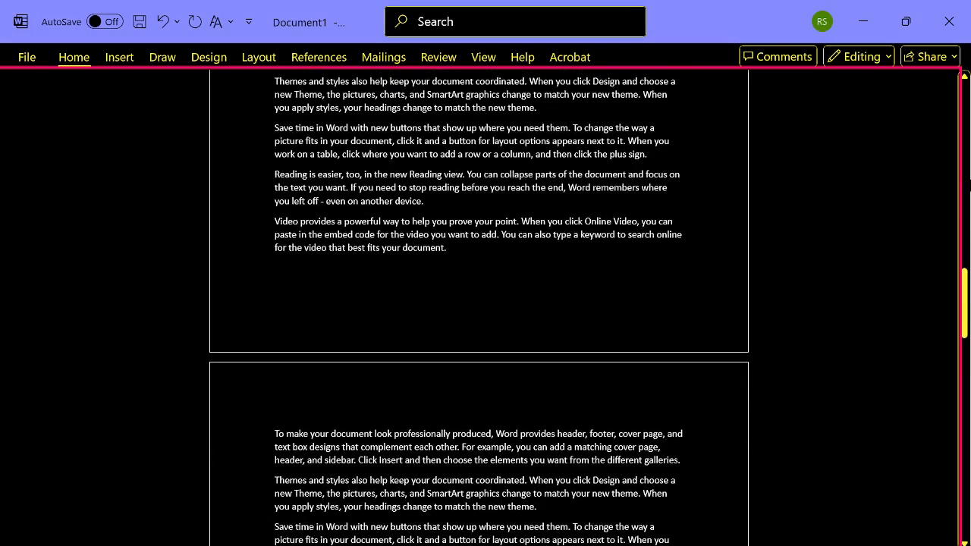
key(ctrl+Down)
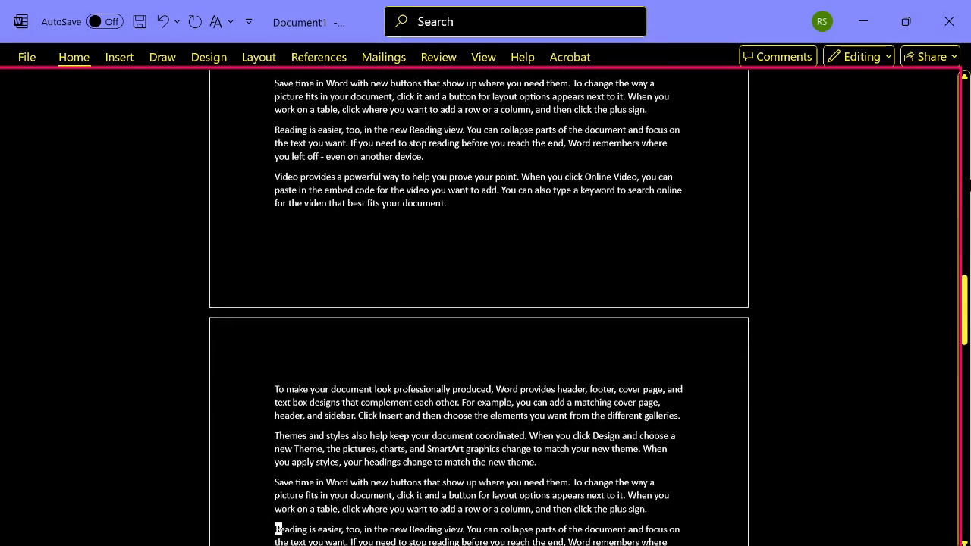
key(ctrl+Down)
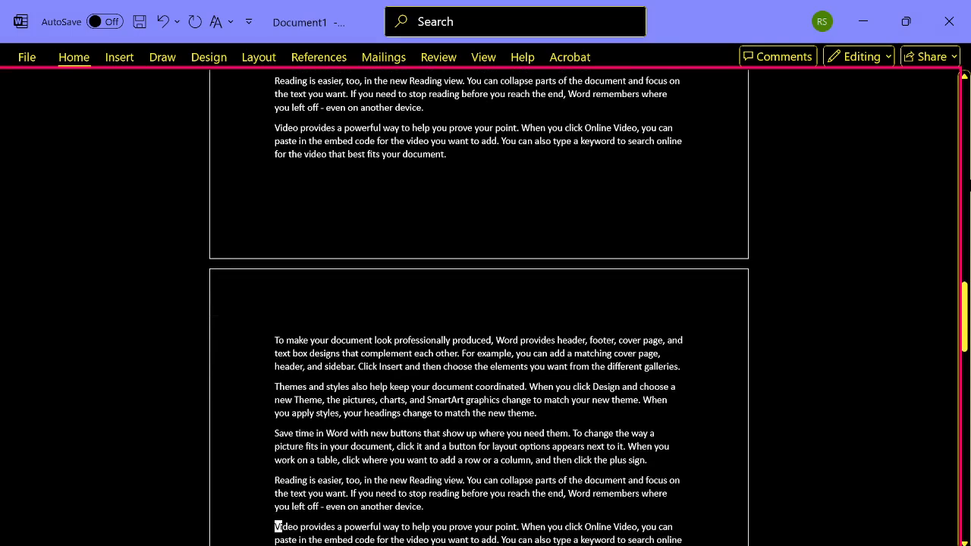
- Select the whole document, and place the cursor in the "Include Audio" endnote at its end
key(ctrl+a)
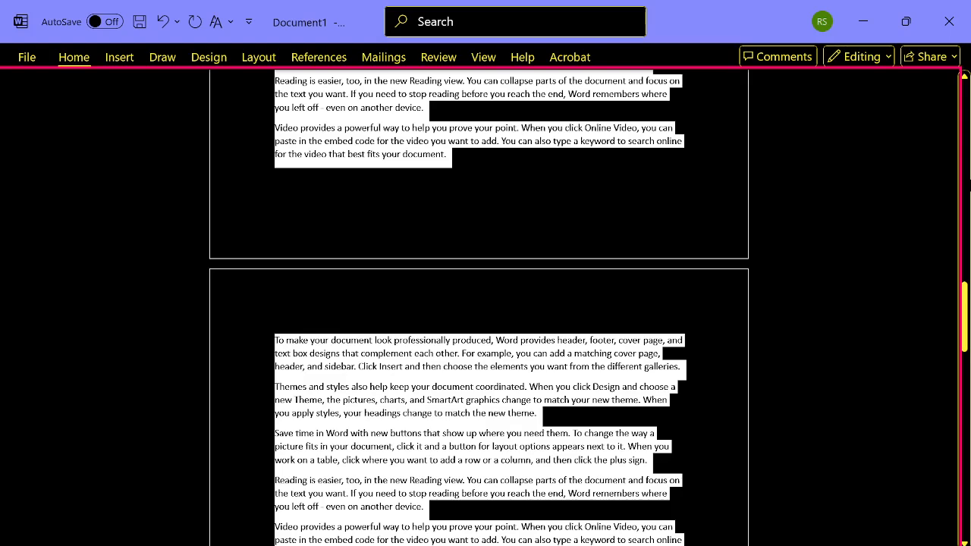
scroll(478, 303, down, 5)
click(282, 543)
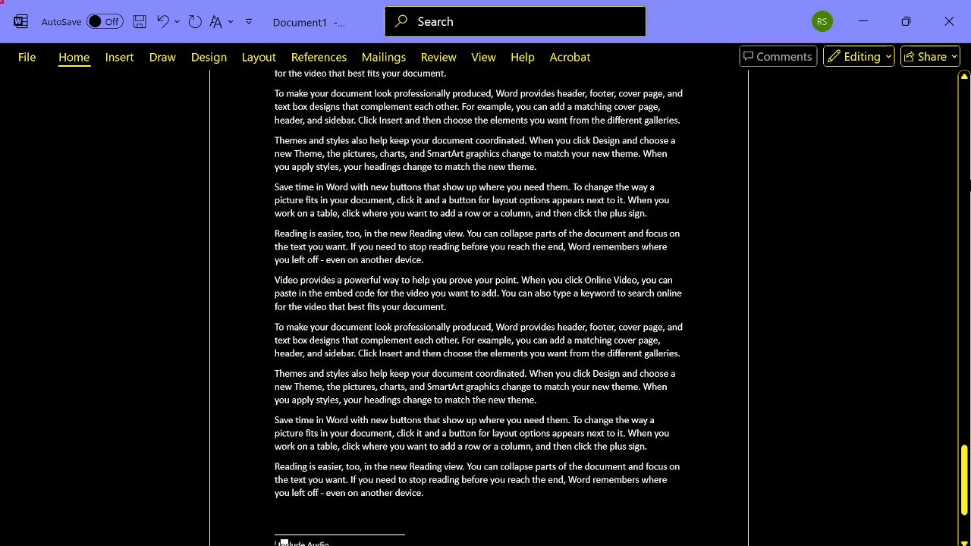
- Open the Footnote and Endnote settings from the References tools with the cursor in the endnote
key(alt+s)
key(Tab)
key(ctrl+Right)
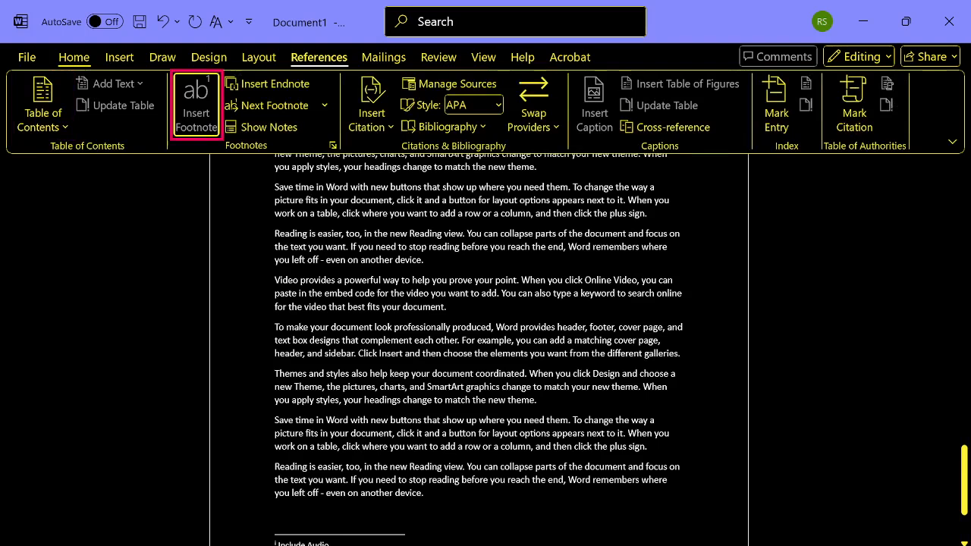
key(Tab)
key(Tab)
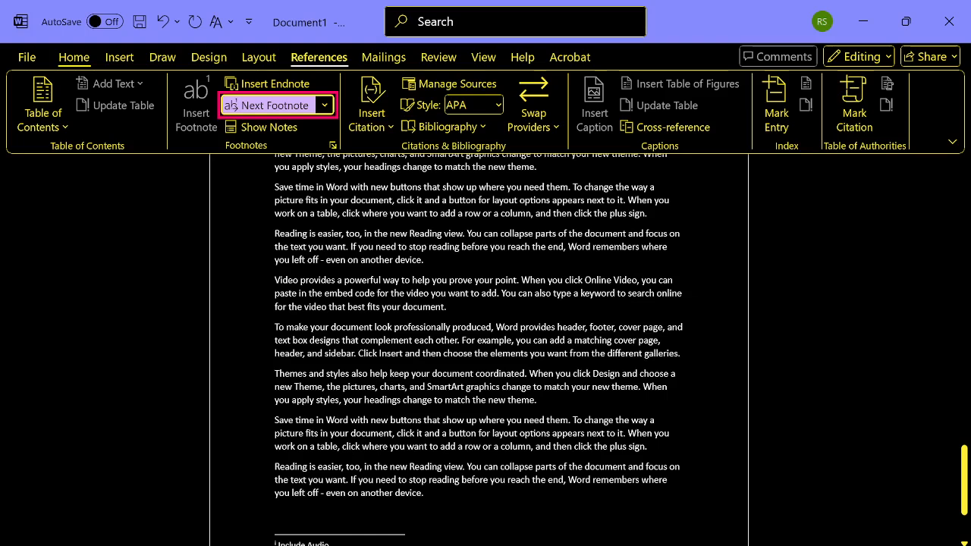
key(Tab)
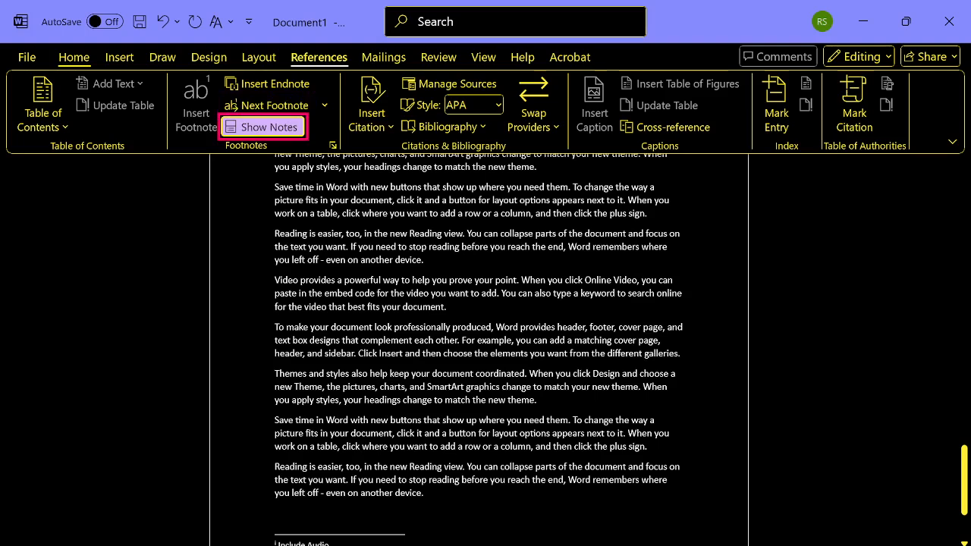
key(Tab)
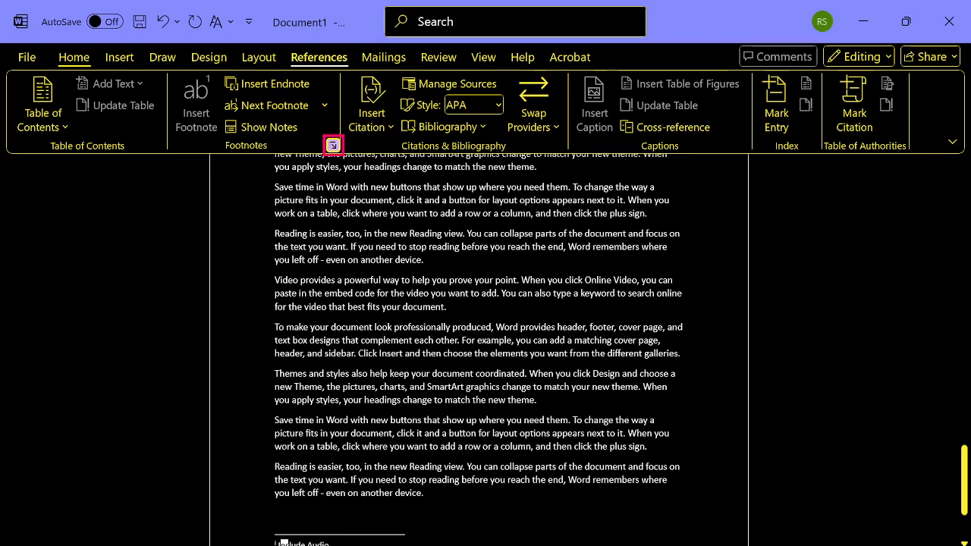
key(Return)
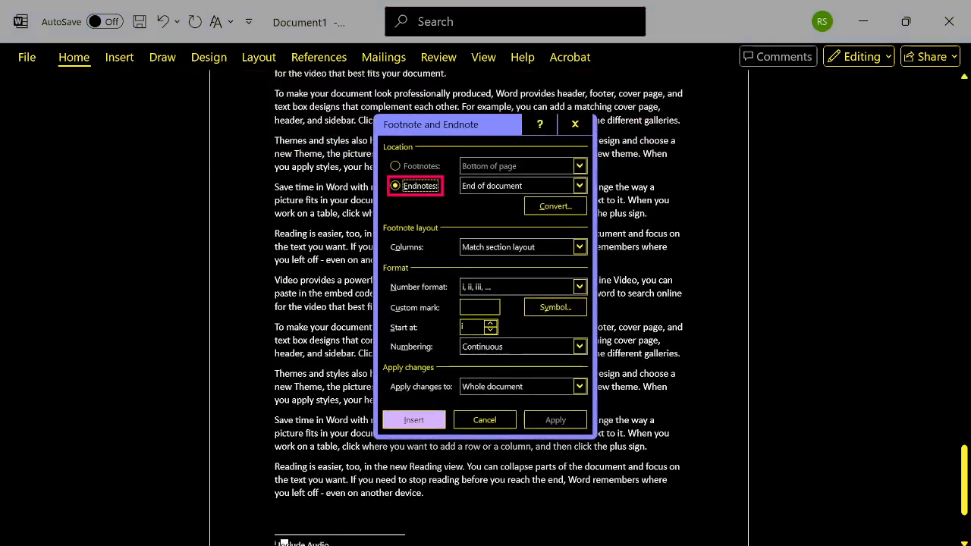
- Examine the Endnotes option and its location setting in the Footnote and Endnote dialog
key(Tab)
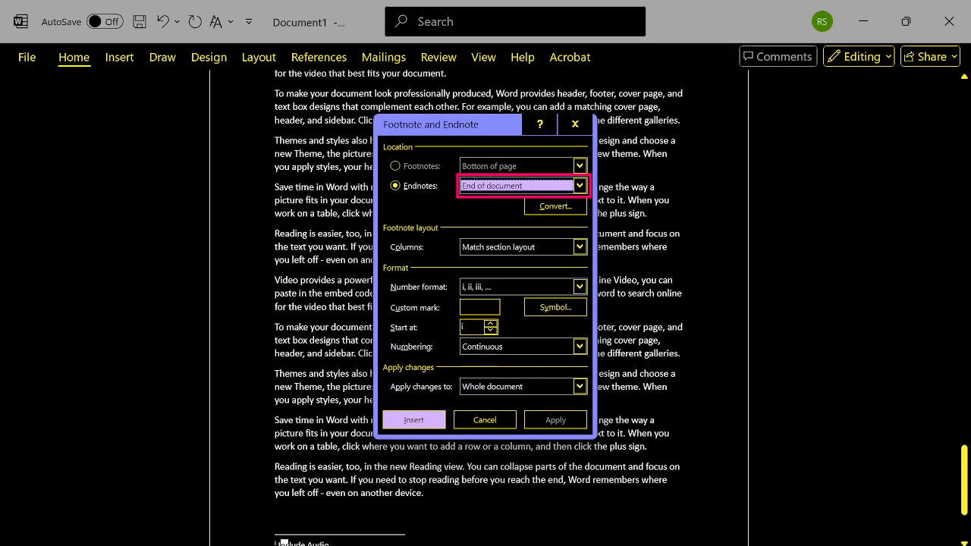
key(shift+Tab)
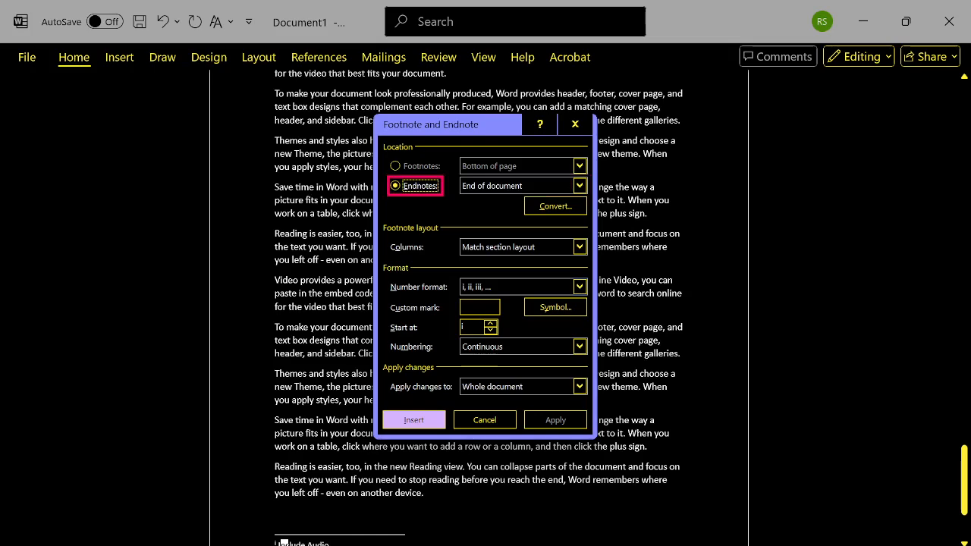
key(Tab)
key(shift+Tab)
key(shift+Tab)
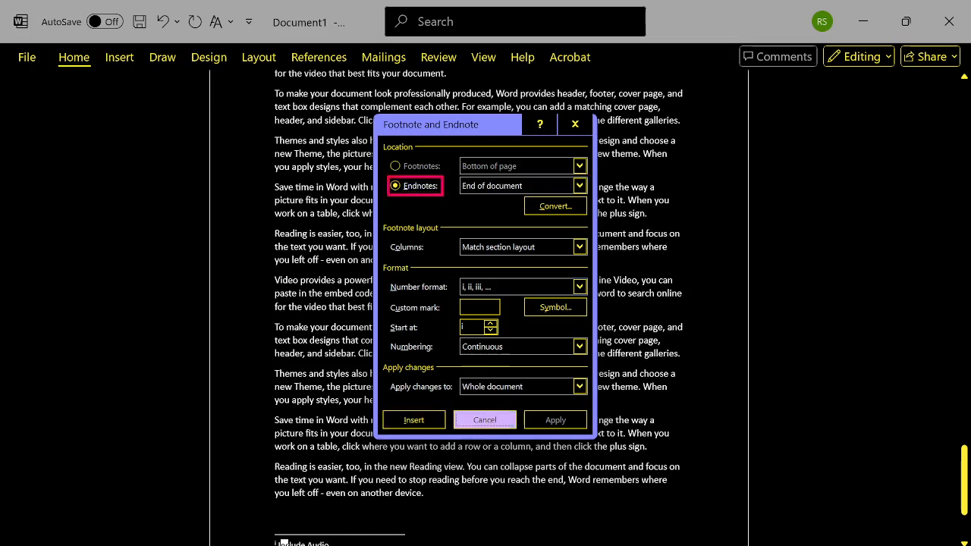
key(Tab)
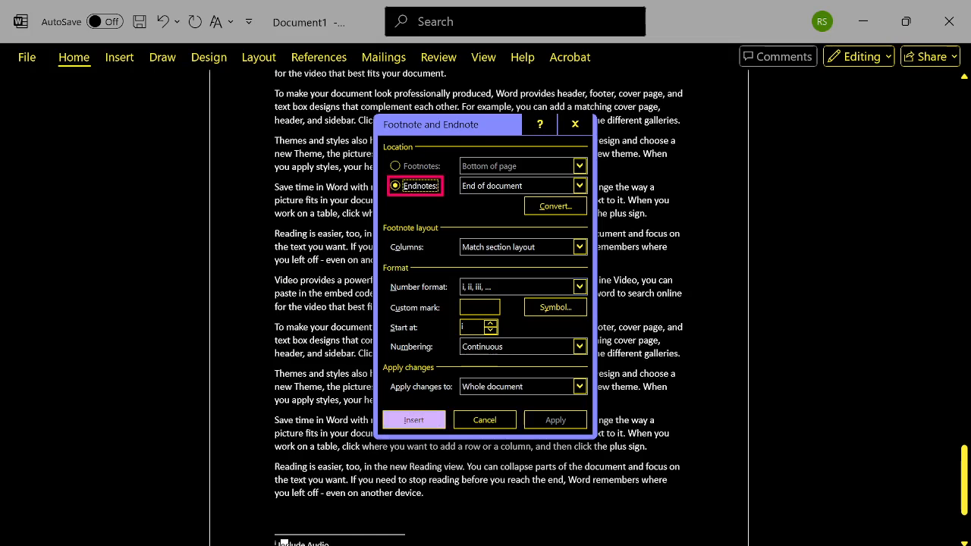
key(Tab)
key(shift+Tab)
key(Tab)
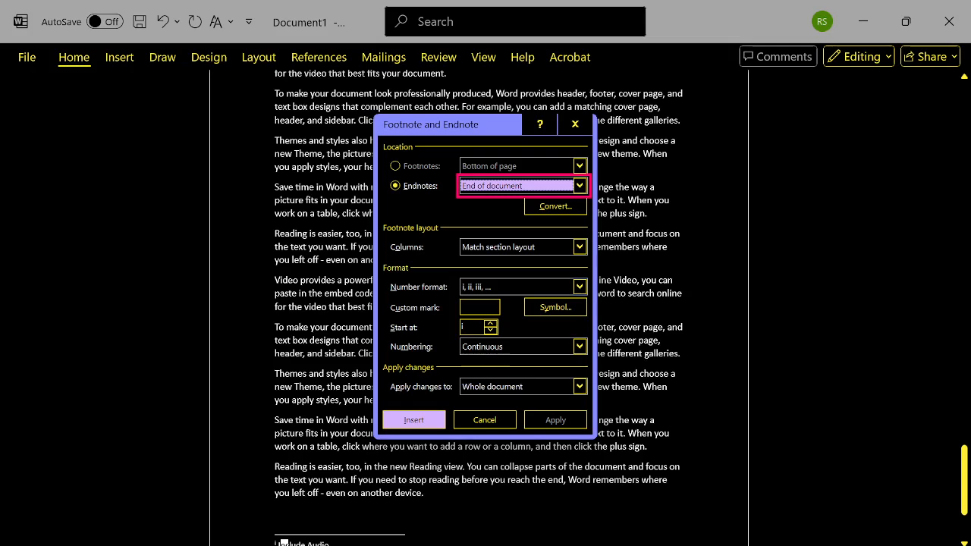
- Examine the endnote conversion, column layout, number format, custom mark, symbol, starting number, numbering and apply-to settings
key(Tab)
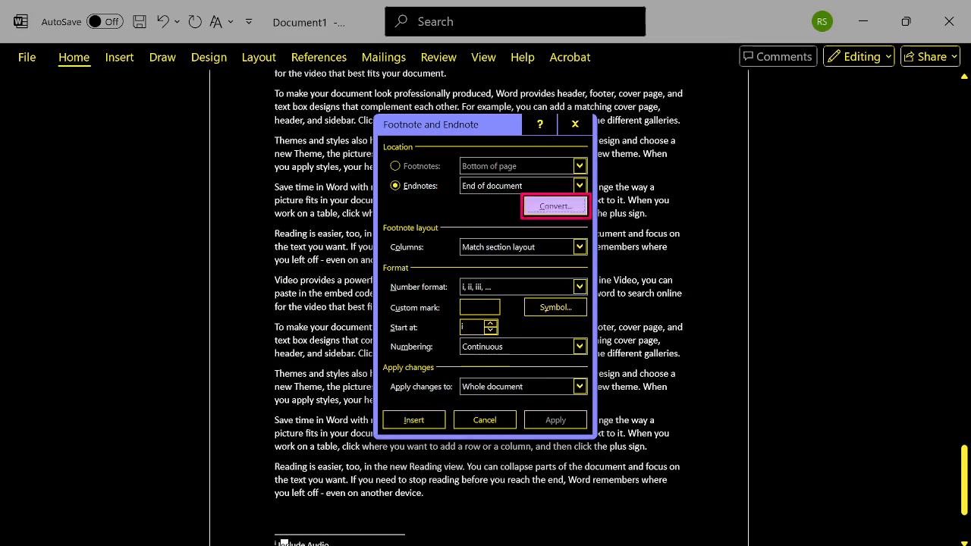
key(Tab)
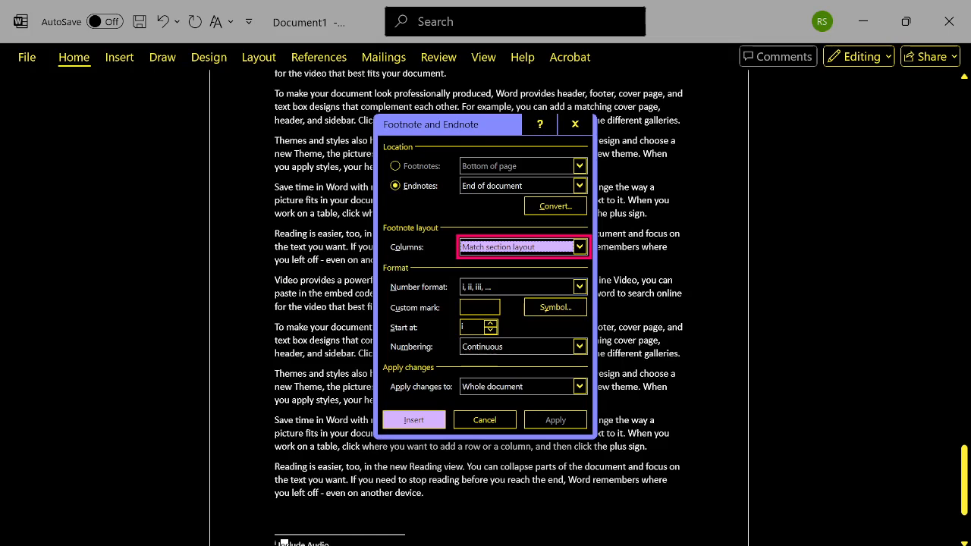
key(Tab)
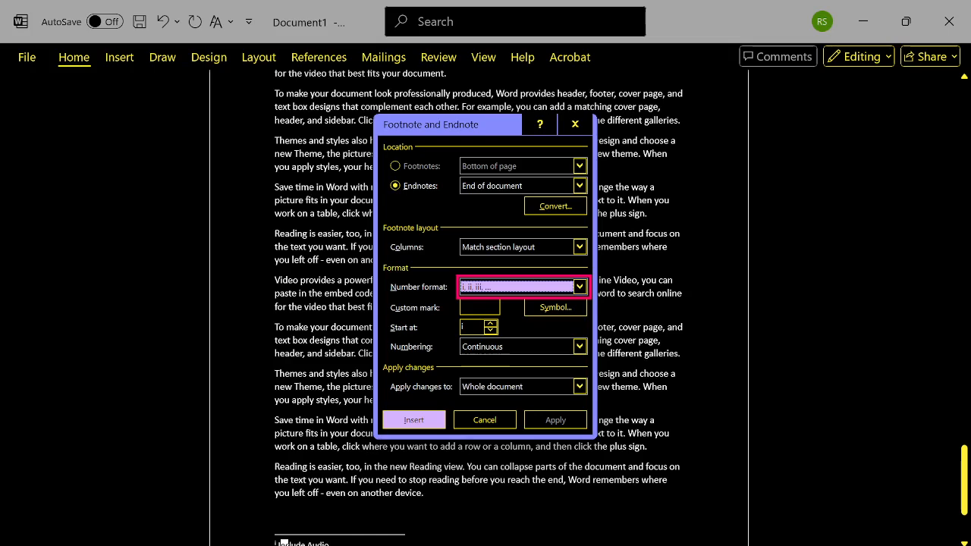
key(Tab)
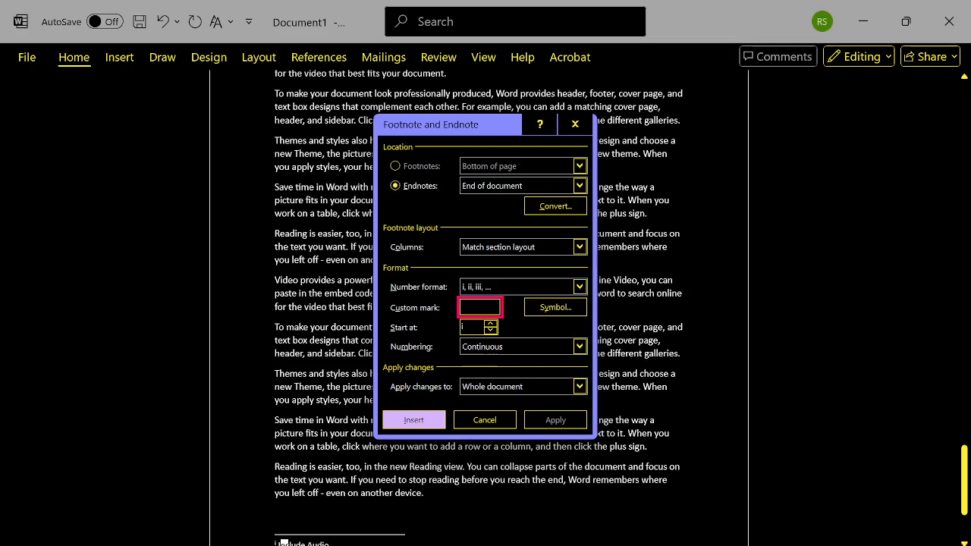
key(Tab)
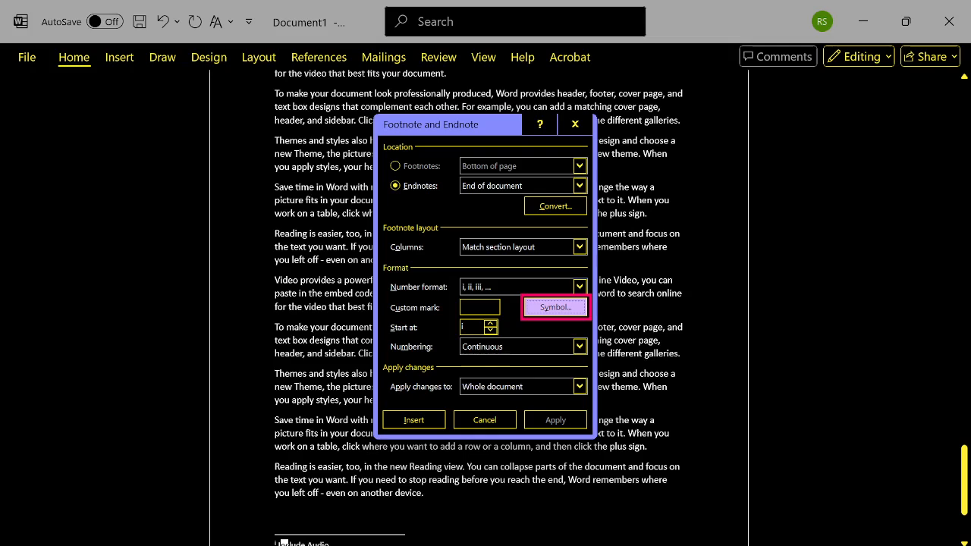
key(Tab)
key(Tab)
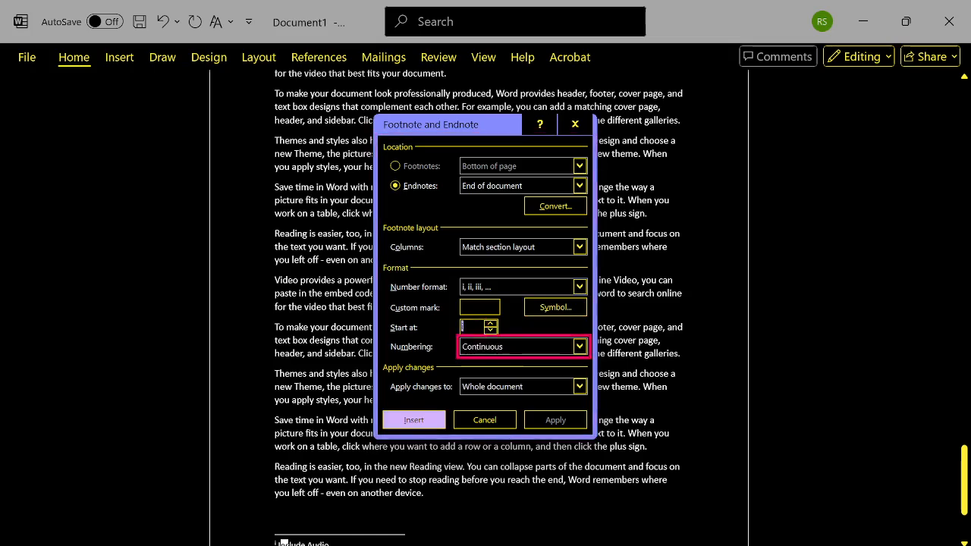
key(shift+Tab)
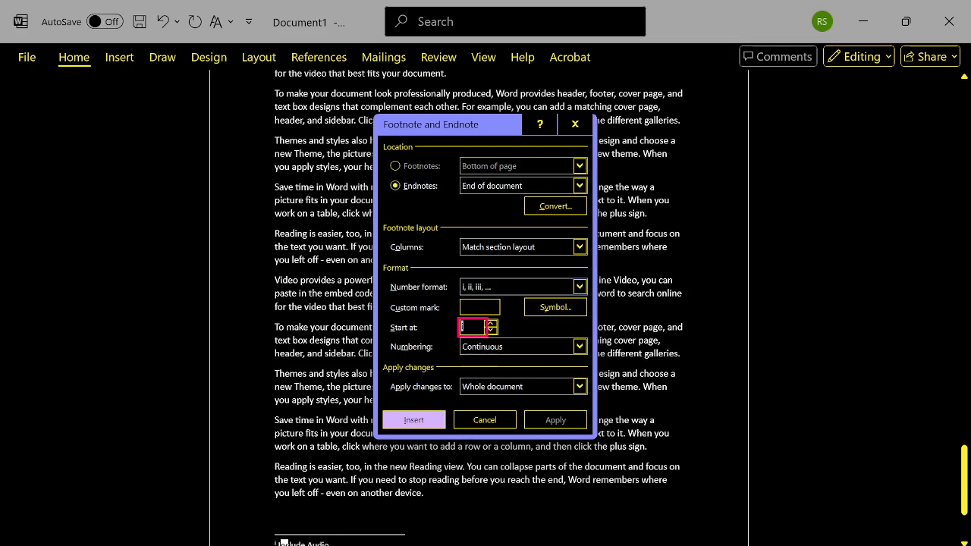
key(Tab)
key(Tab)
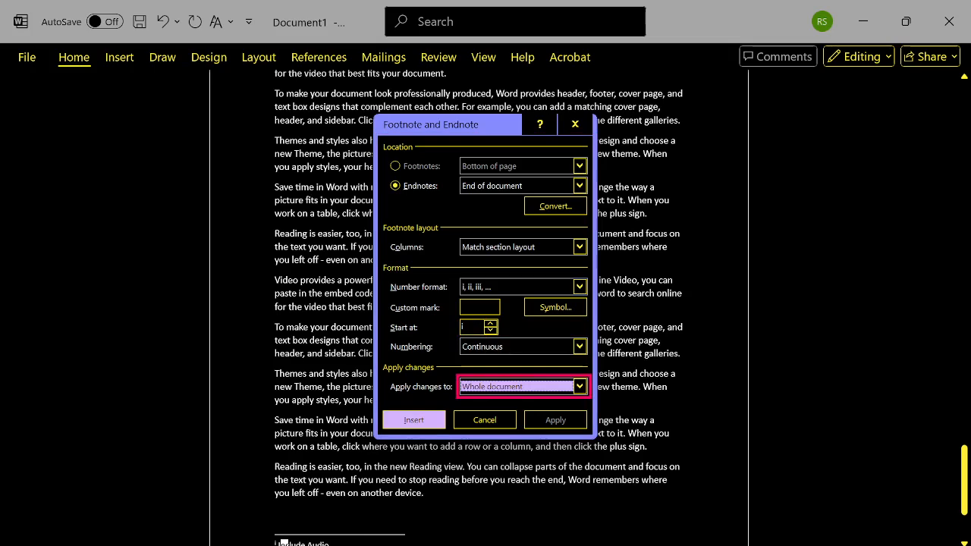
- Review the Insert and Cancel choices of the Footnote and Endnote dialog, and close it without applying anything
key(Tab)
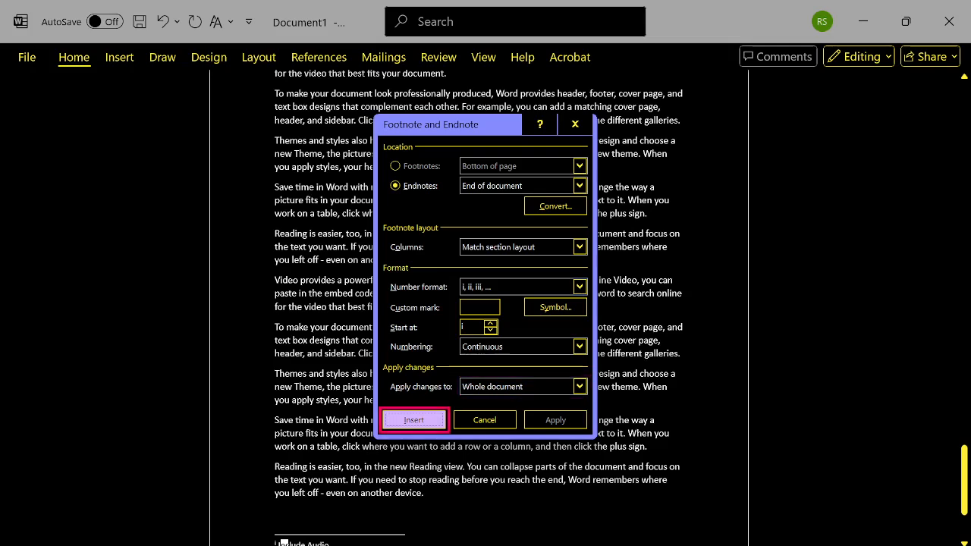
key(Tab)
key(Tab)
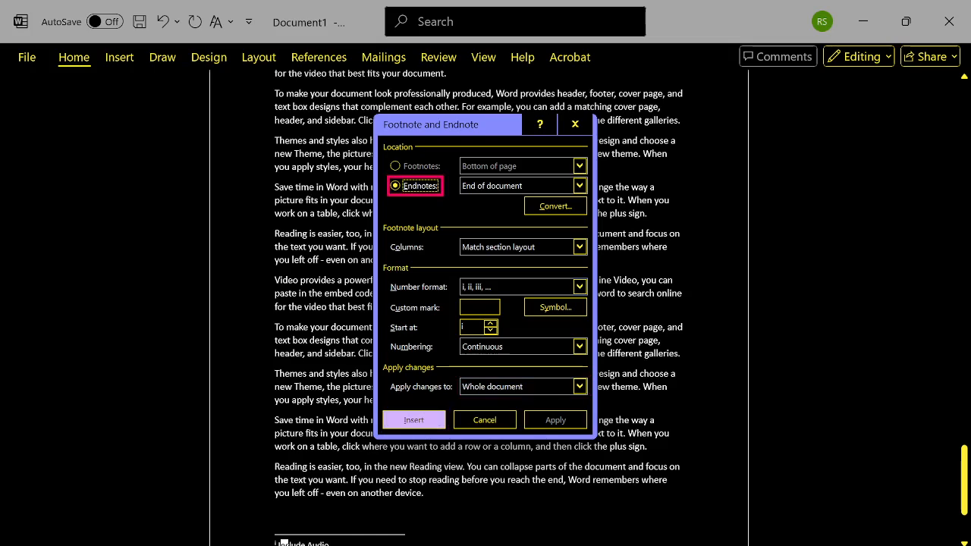
key(shift+Tab)
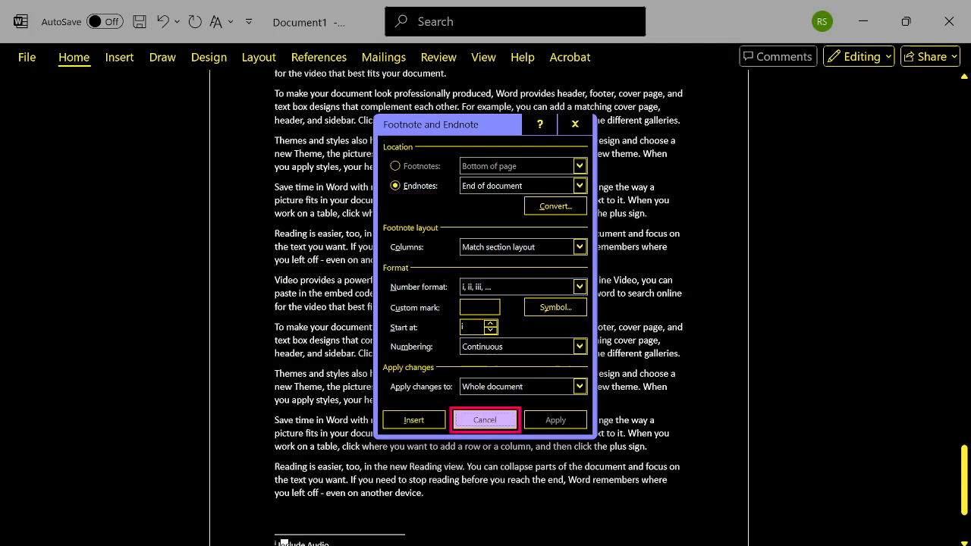
key(shift+Tab)
key(shift+Tab)
key(shift+Tab)
key(Tab)
key(Tab)
key(Tab)
key(Tab)
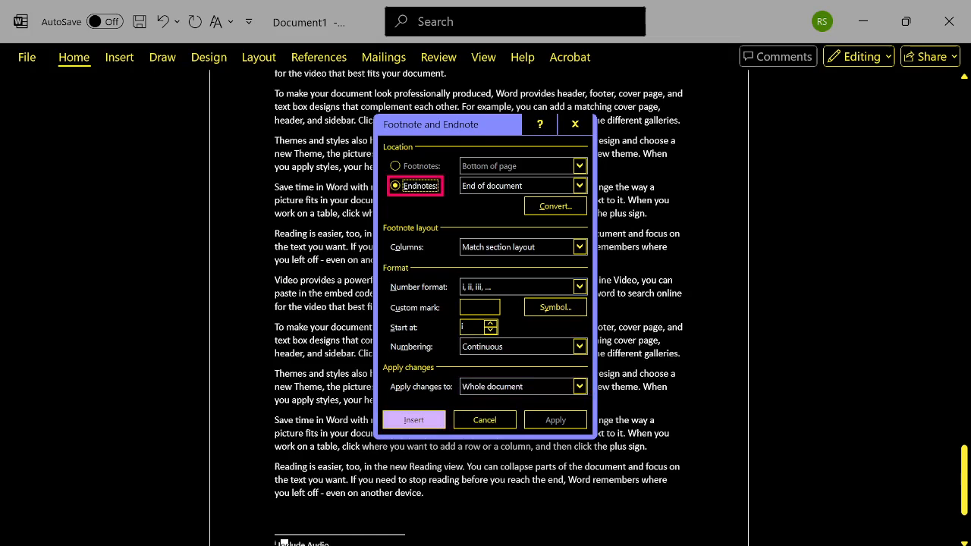
key(alt+space)
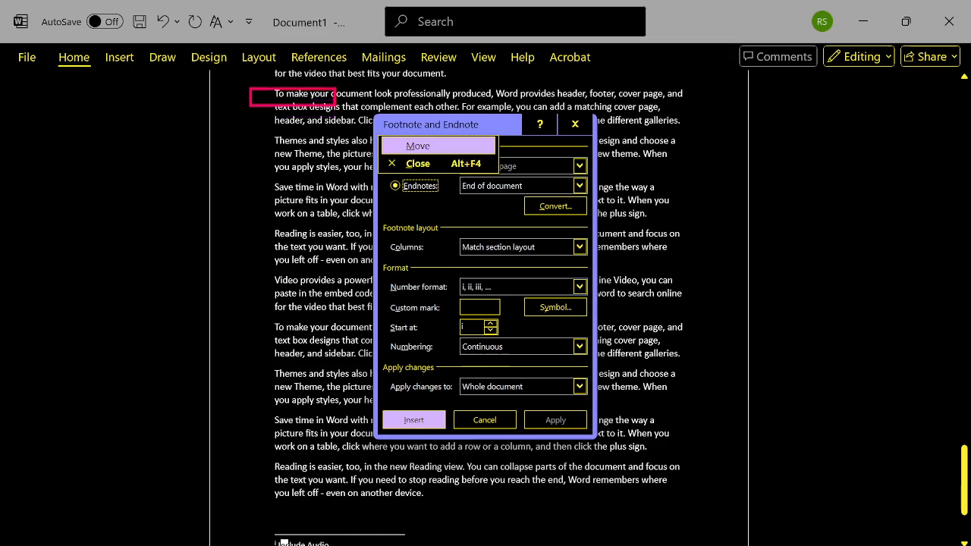
key(Escape)
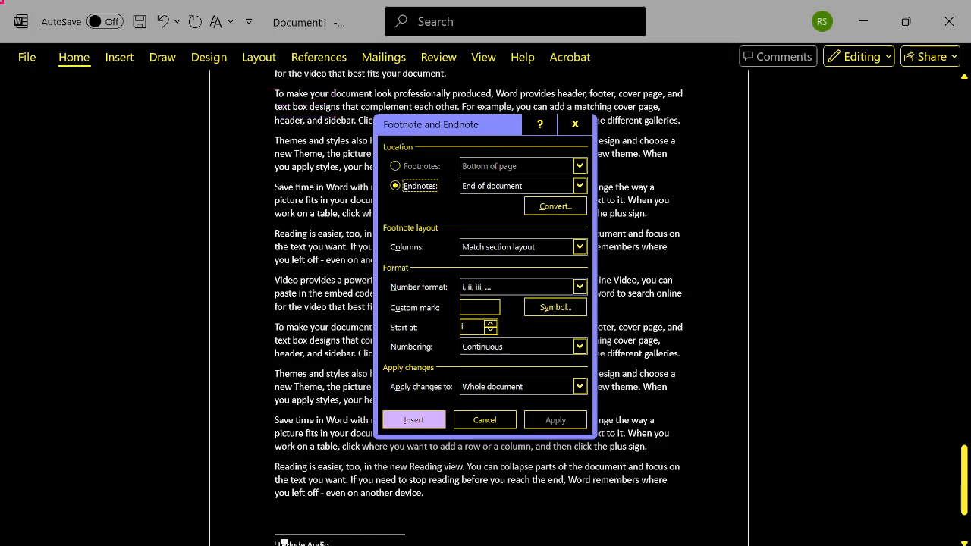
key(alt+F4)
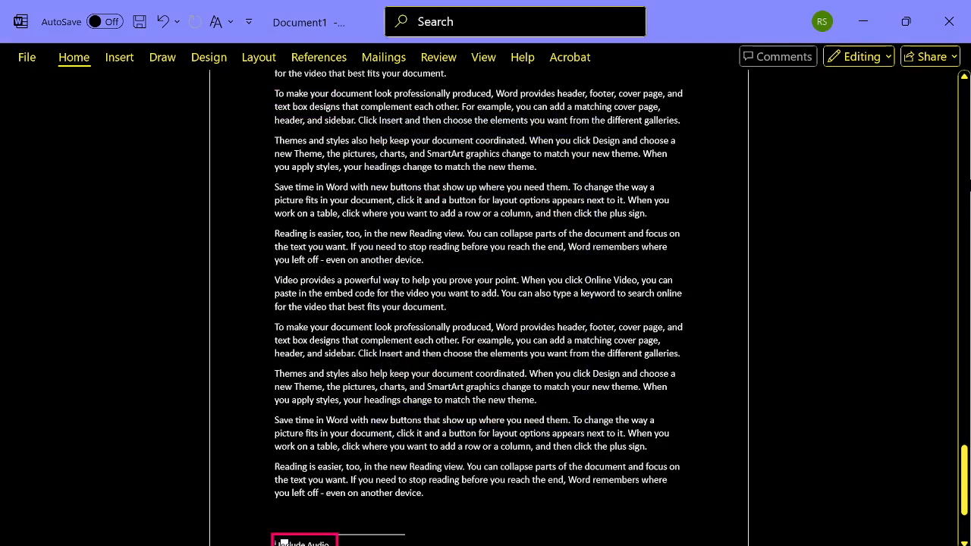
- Go through the References commands for footnotes and endnotes as far as Insert Citation
key(alt+s)
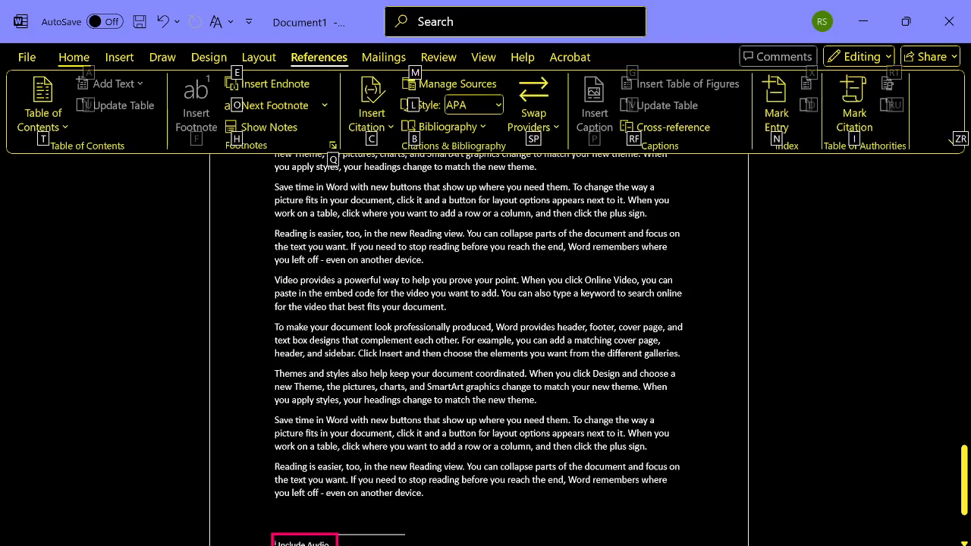
key(Tab)
key(Tab)
key(Tab)
key(Tab)
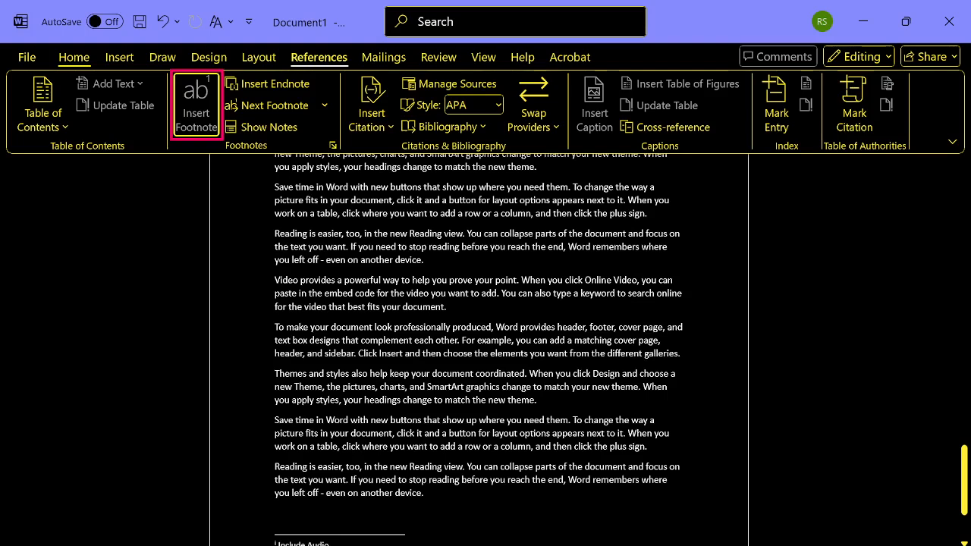
key(Tab)
key(Tab)
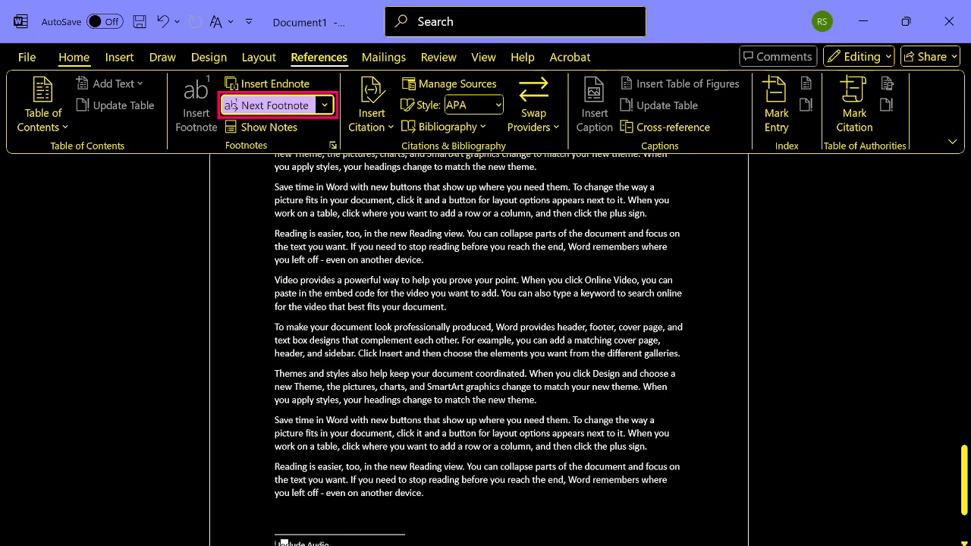
key(Down)
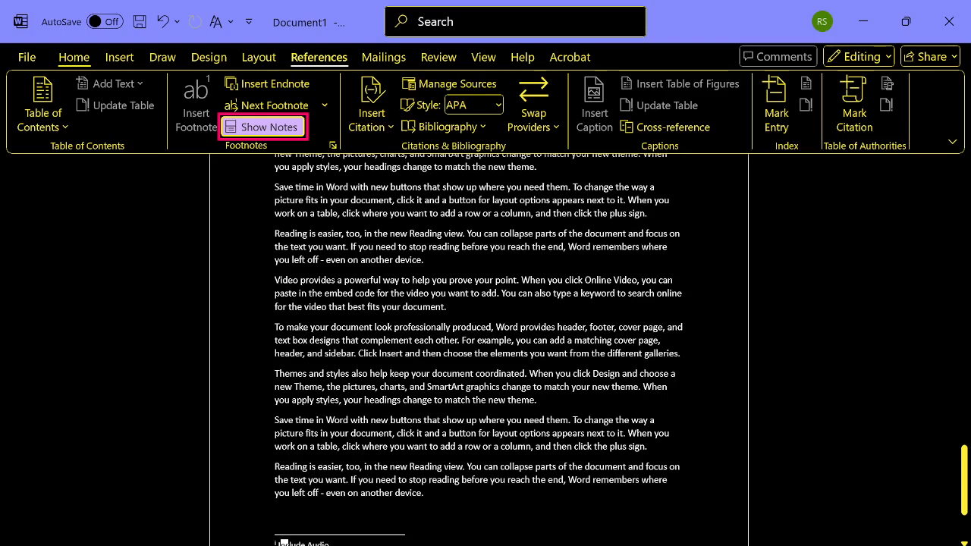
key(Tab)
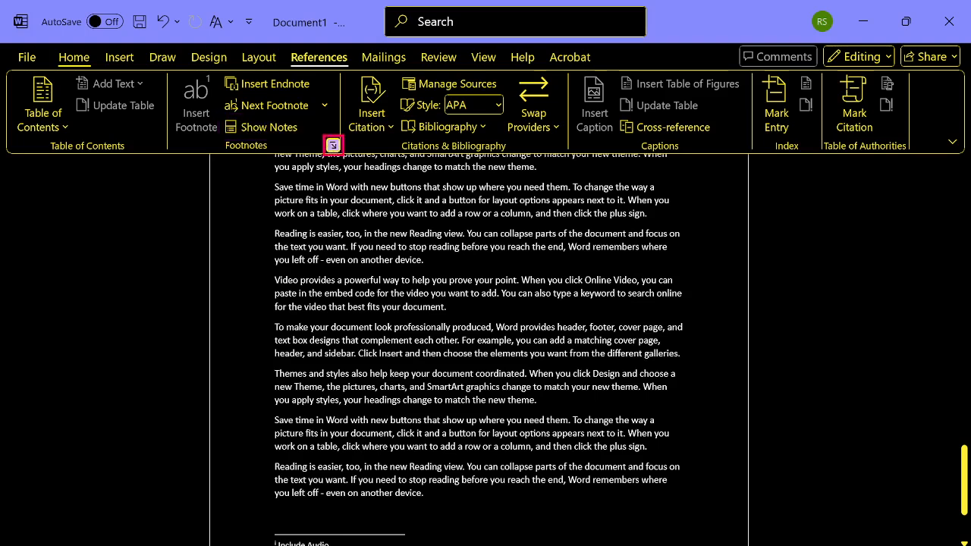
key(Tab)
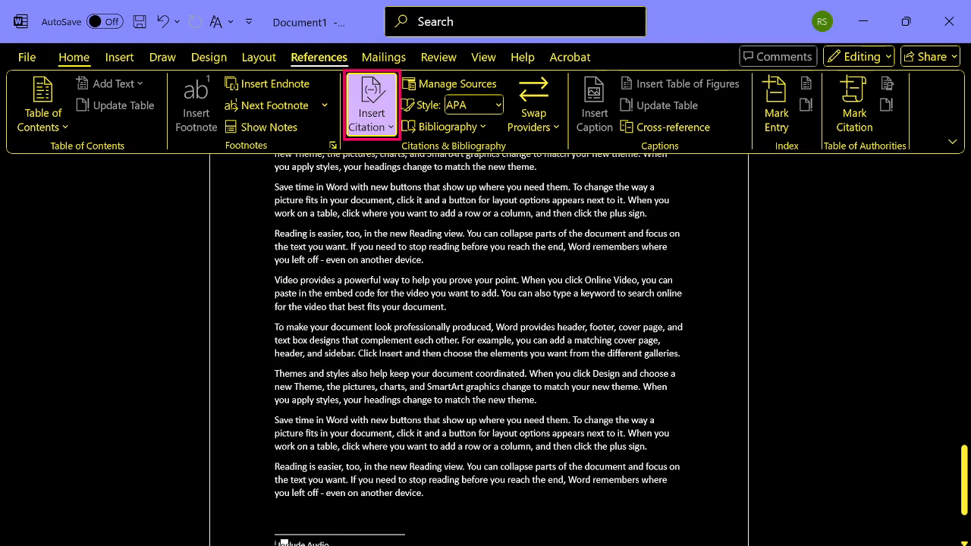
key(shift+Tab)
key(Tab)
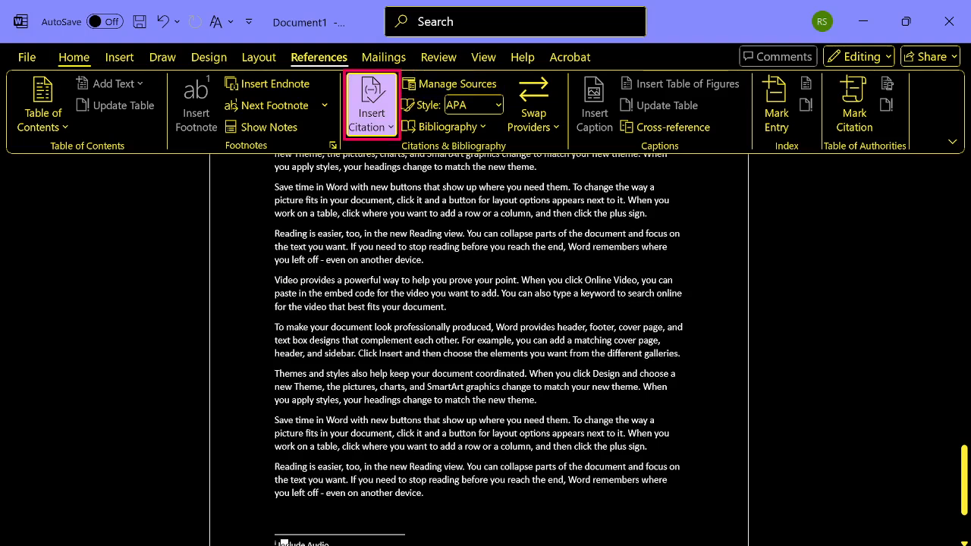
- Compare the new source and new placeholder choices of Insert Citation, and start adding a new source
key(Return)
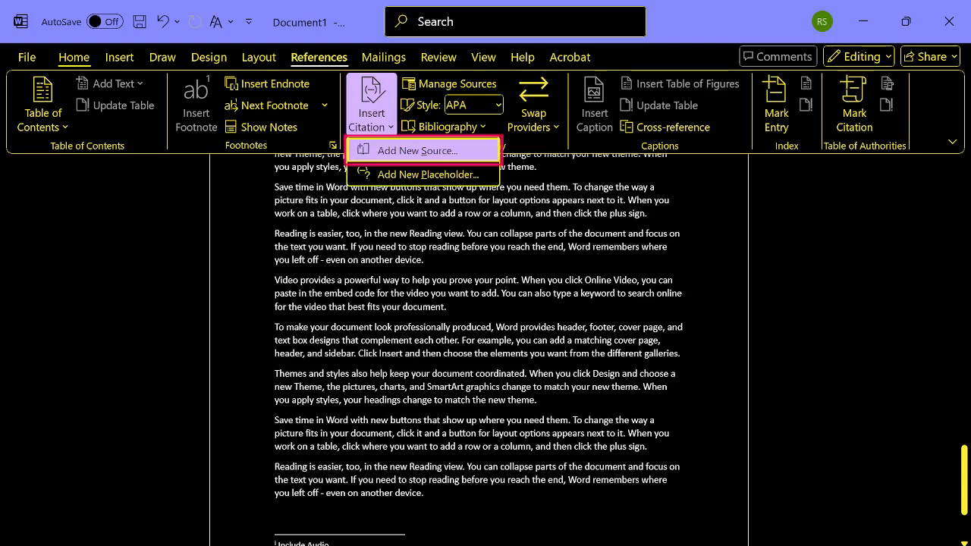
key(Down)
key(Up)
key(Down)
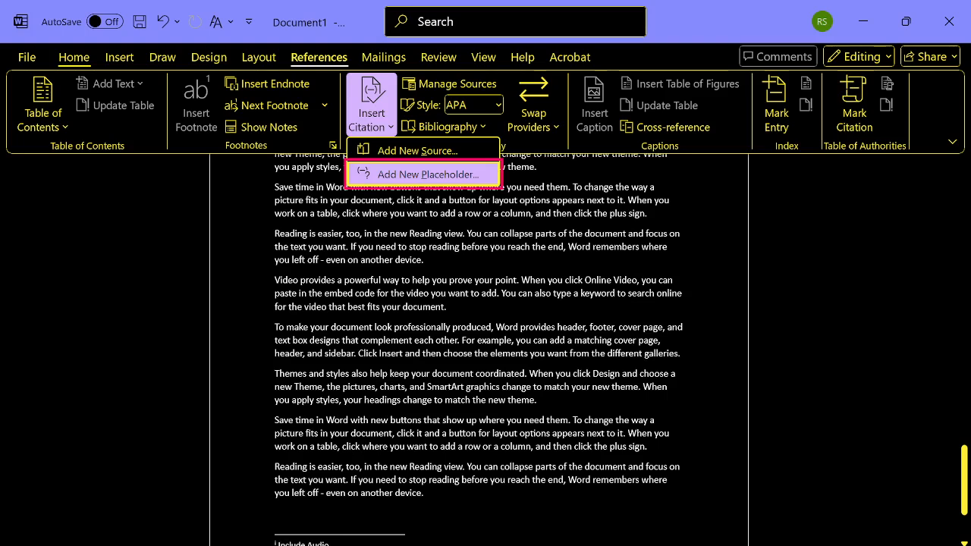
key(Up)
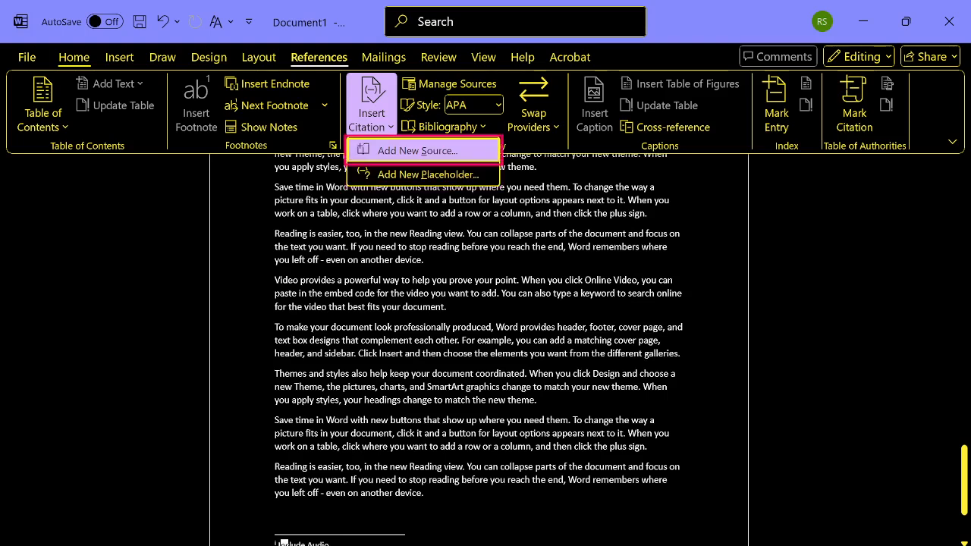
key(Down)
key(Up)
key(Return)
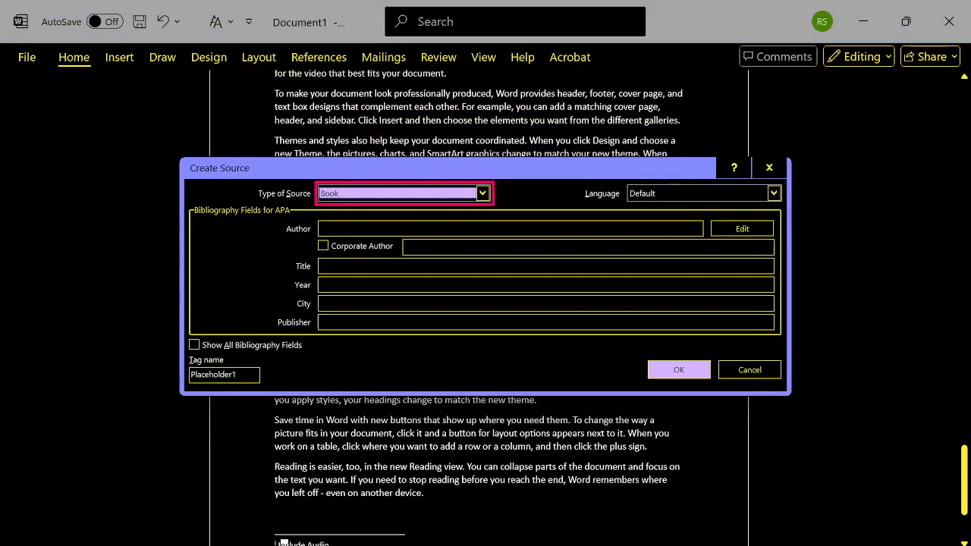
- Examine the available source types from Book to Miscellaneous and the bibliography fields each one offers
key(Tab)
key(shift+Tab)
key(alt+Down)
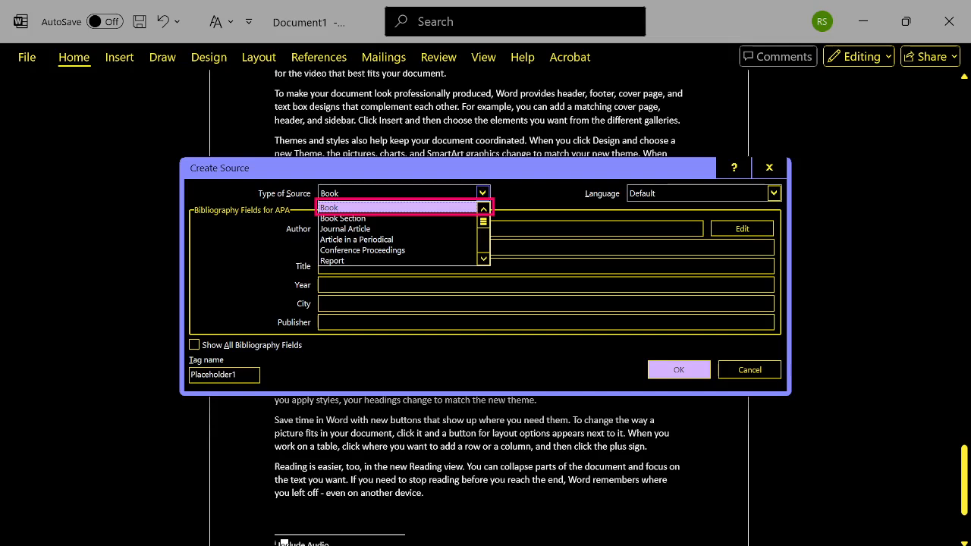
key(Down)
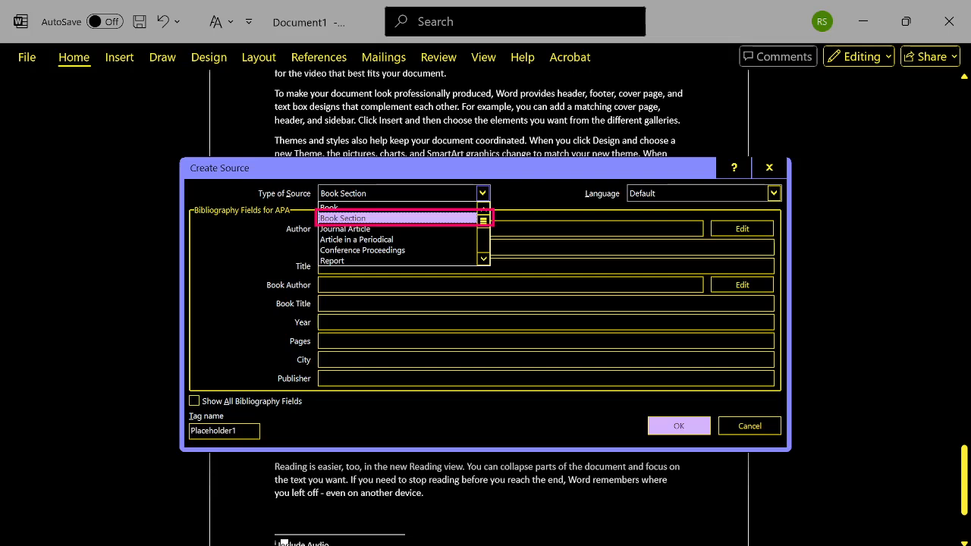
key(Down)
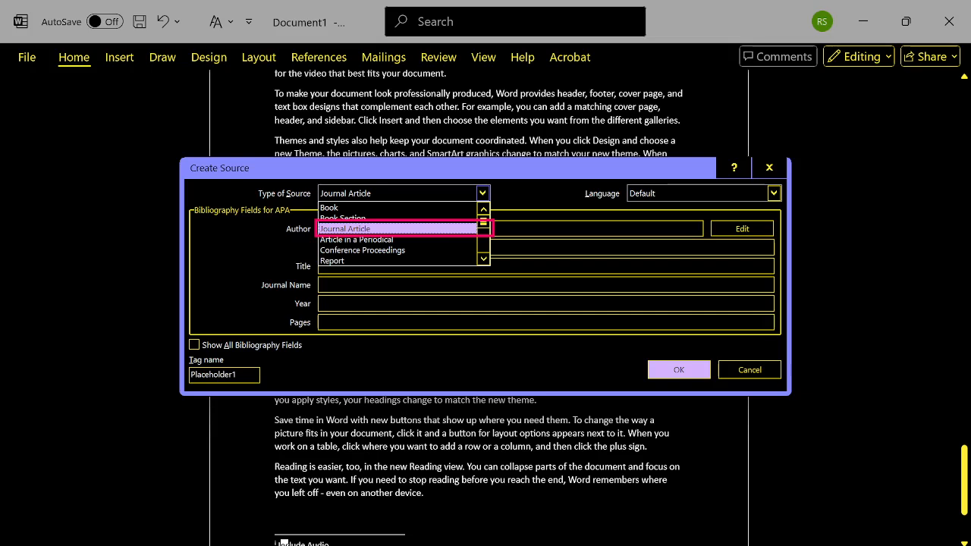
key(Down)
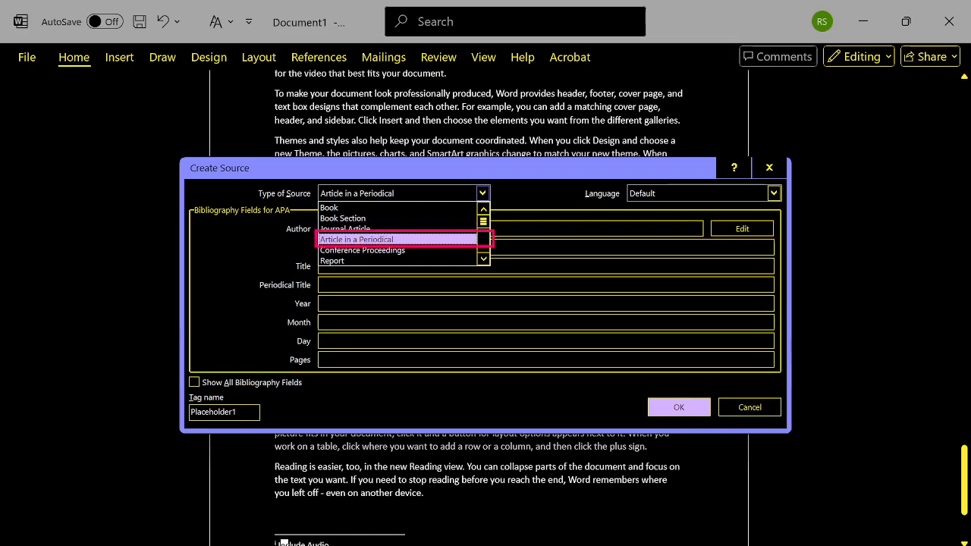
key(Down)
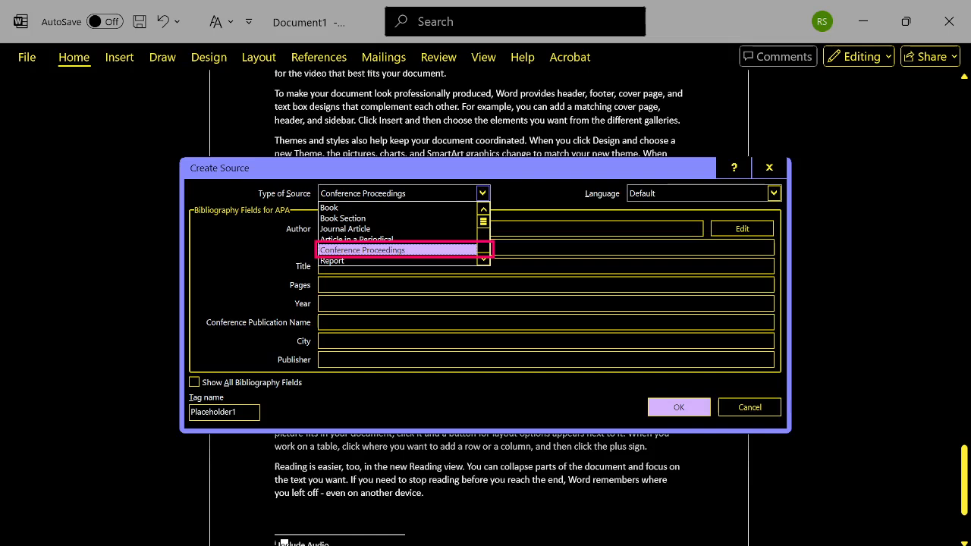
key(Down)
key(Down)
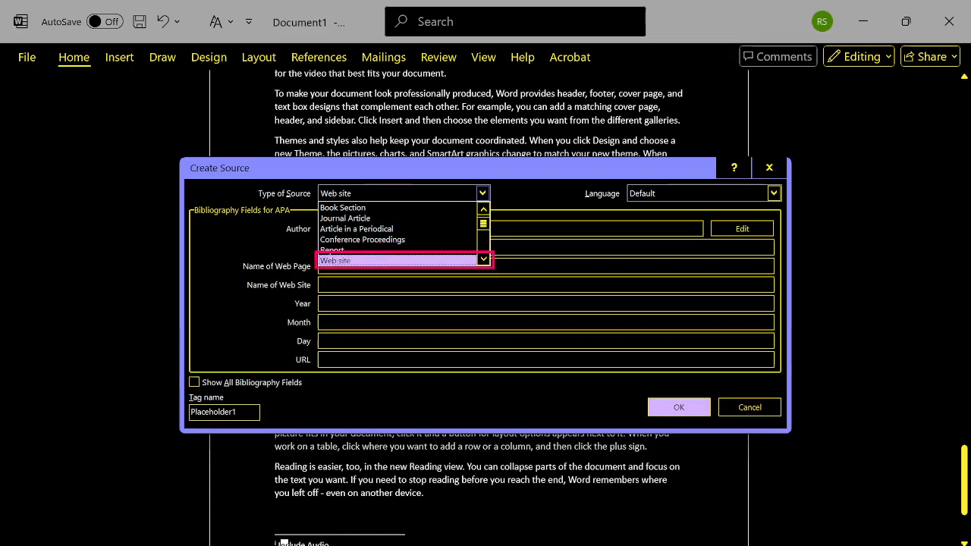
key(Down)
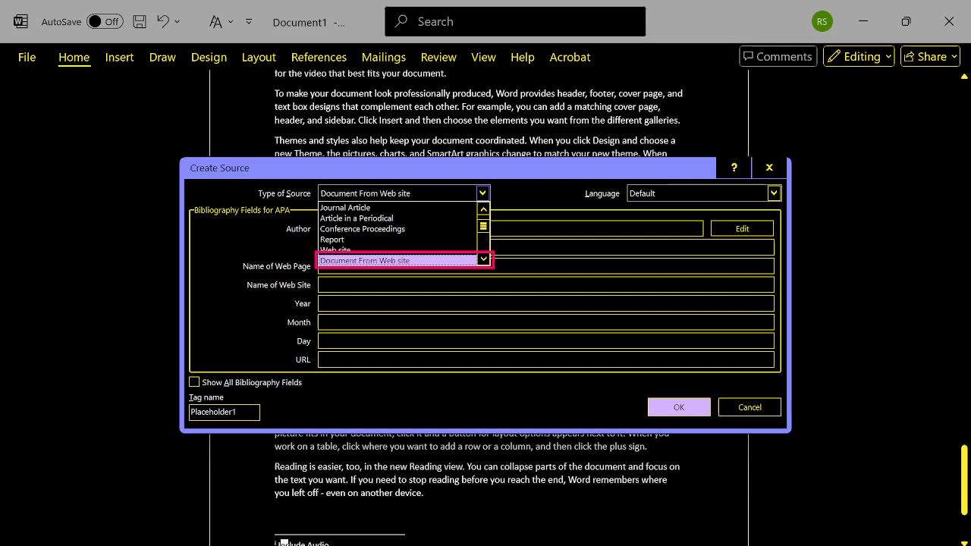
key(Down)
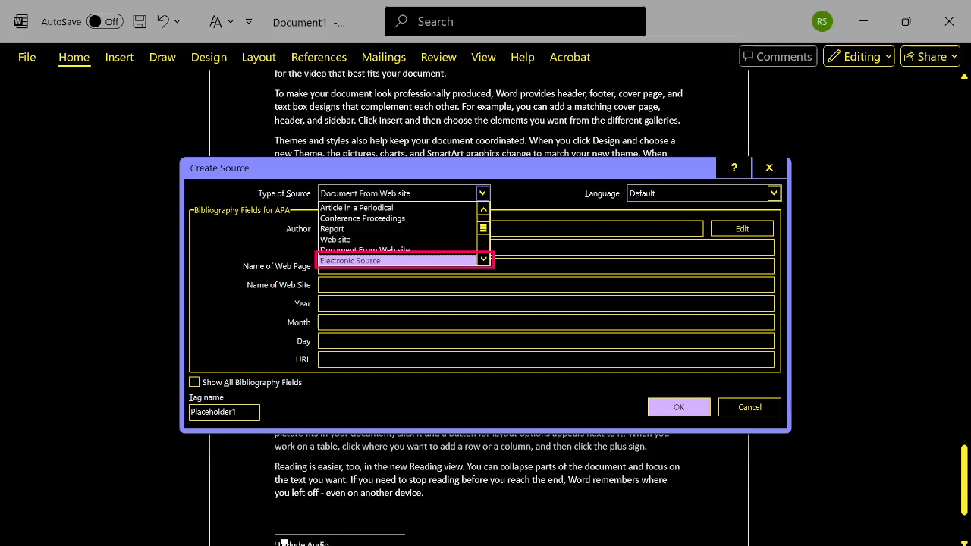
key(Down)
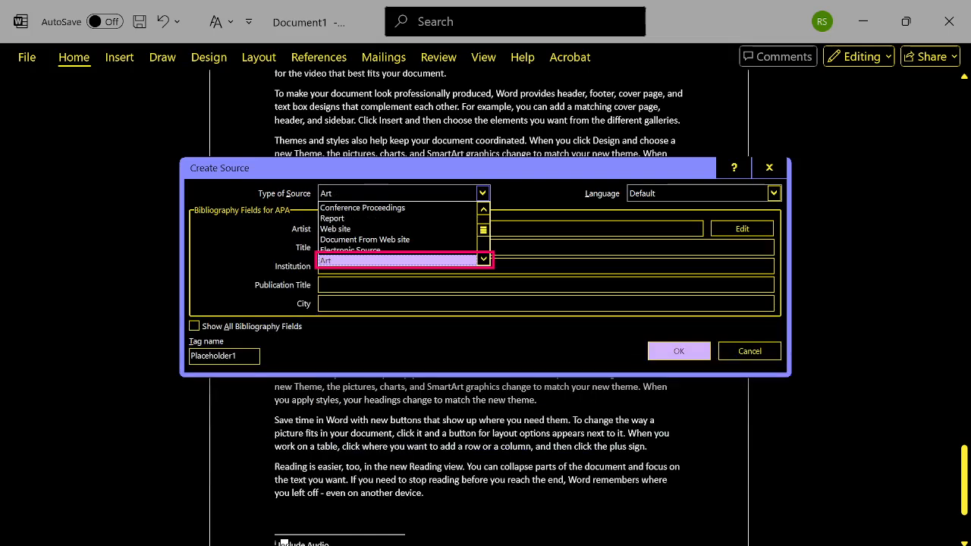
key(Down)
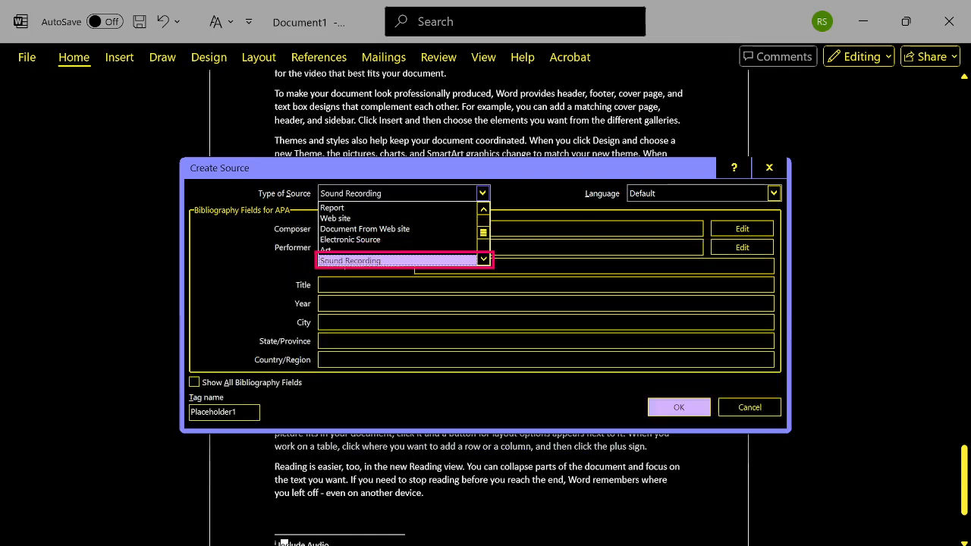
key(Down)
key(Down)
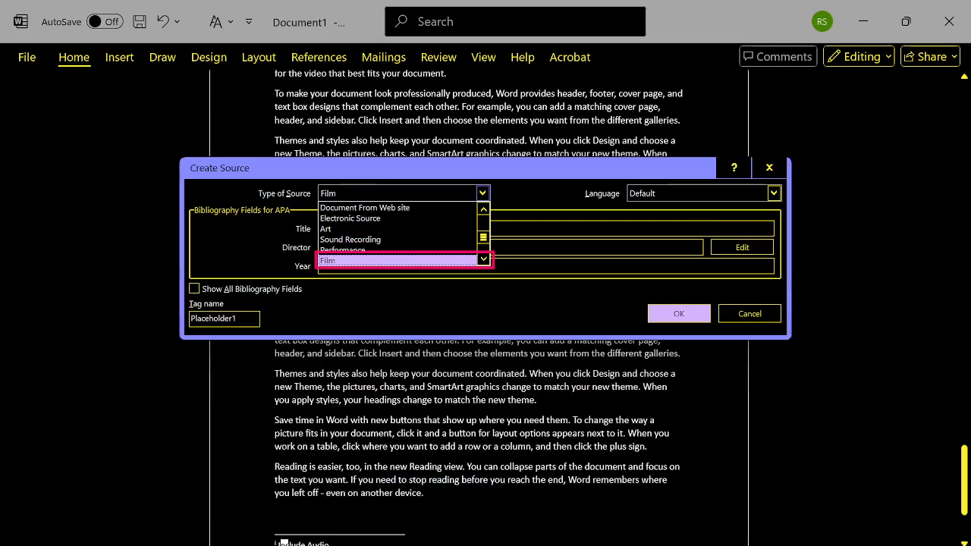
key(Down)
key(Down)
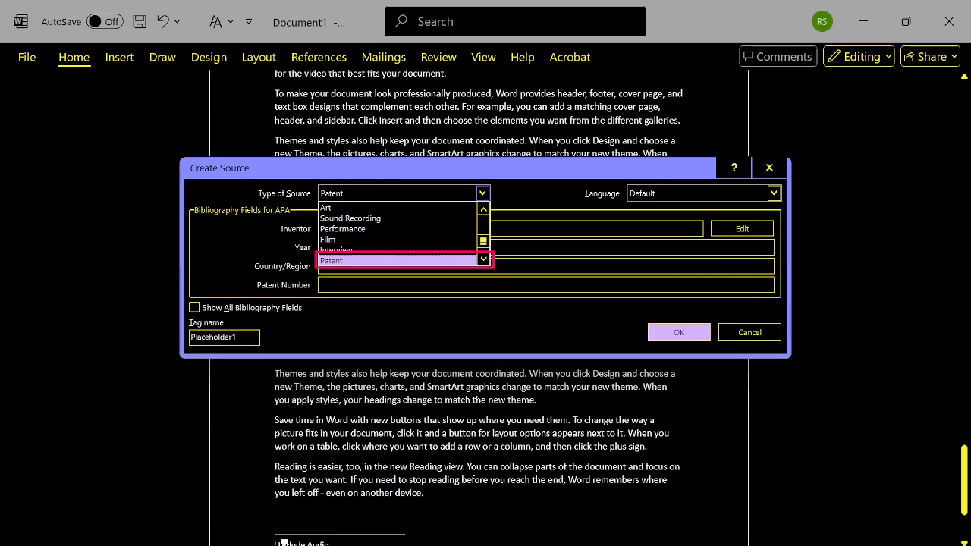
key(Down)
key(Down)
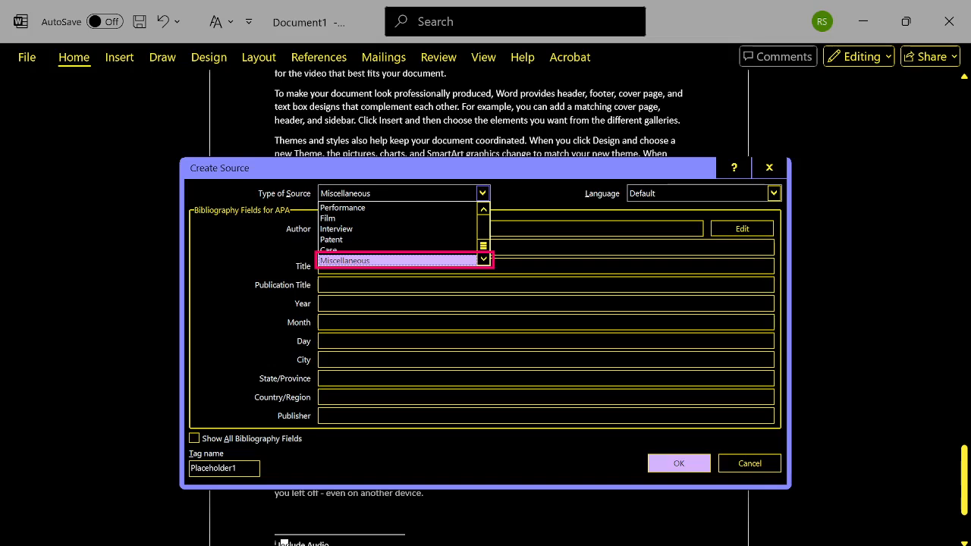
- Set the source type back to Book, keep the Default language, and enter the author's name
key(a)
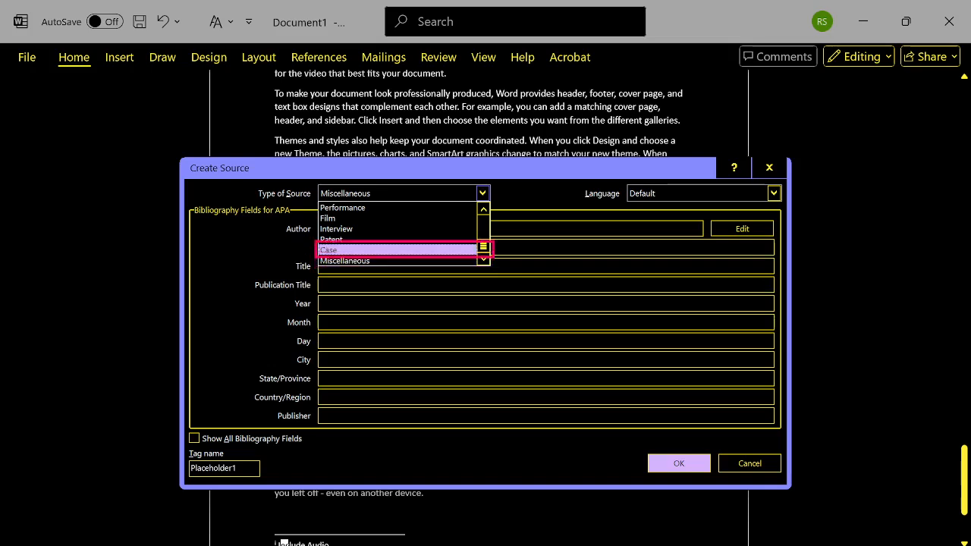
key(b)
key(b)
key(b)
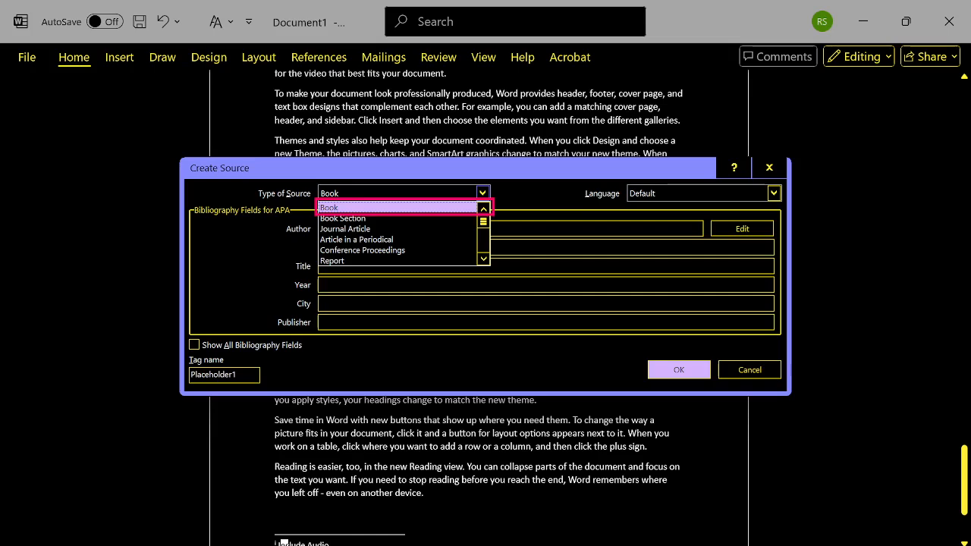
key(Tab)
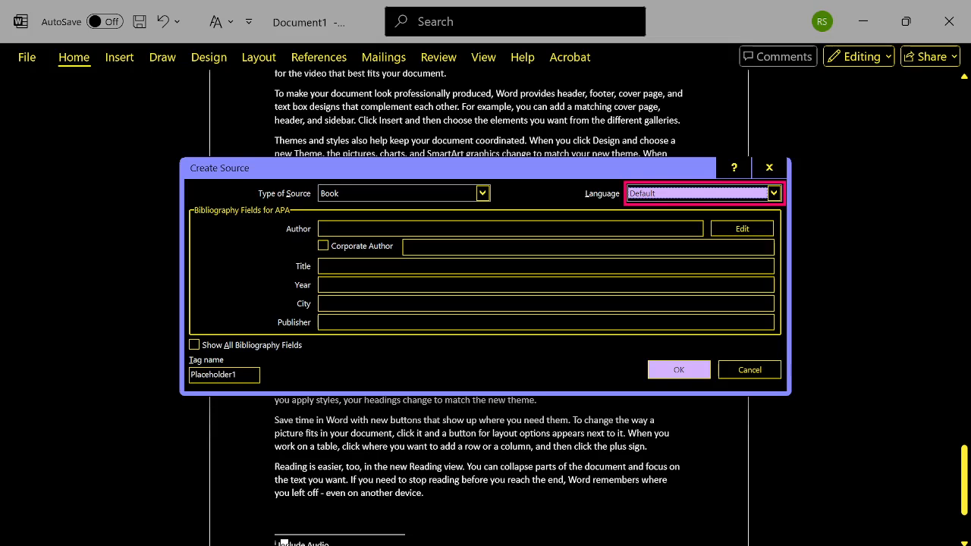
key(Tab)
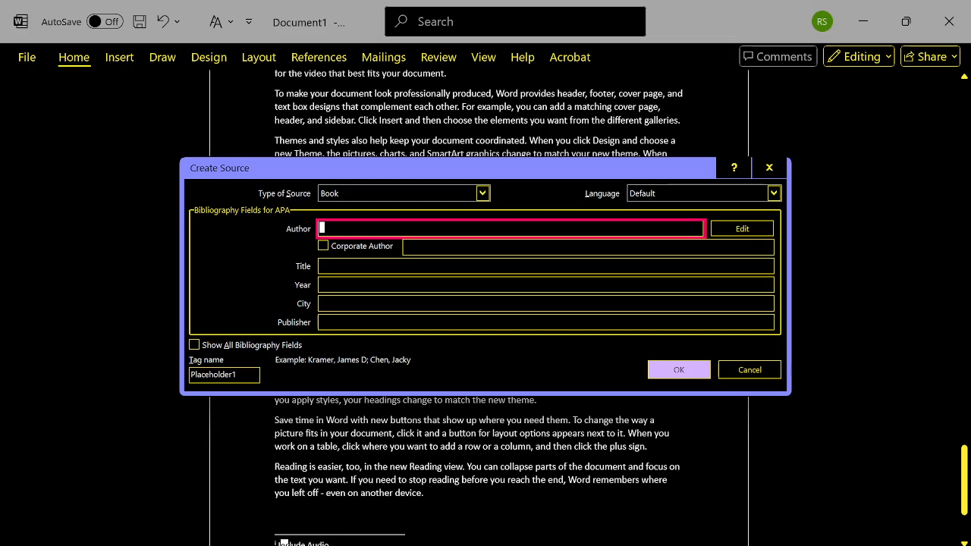
text(Rajendra)
key(Tab)
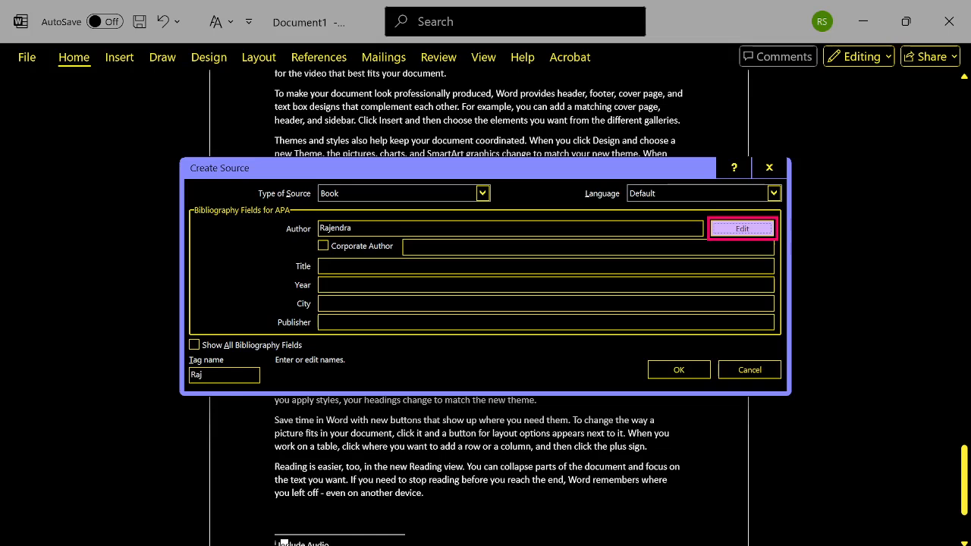
- Leave Corporate Author off, and enter "Computer Management" as the book's title and 2025 as its year
key(Tab)
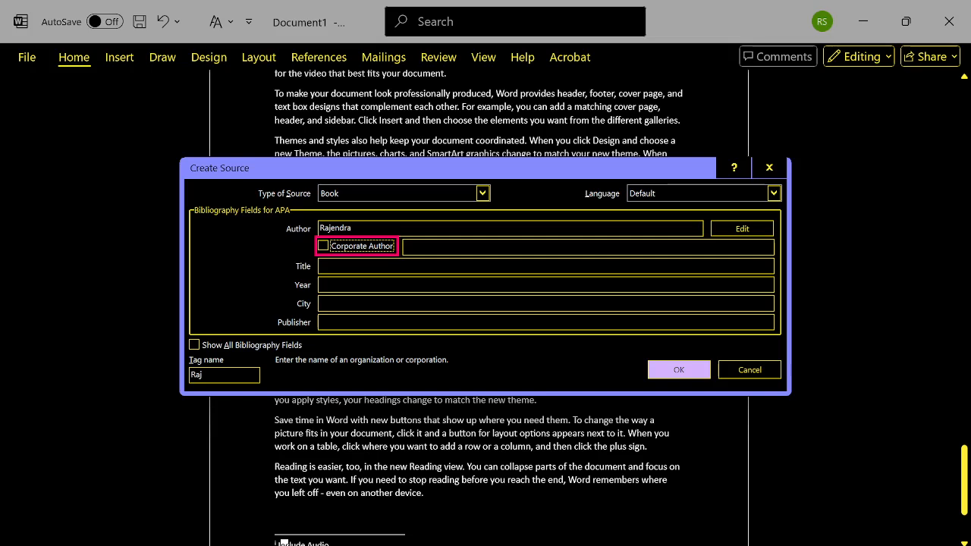
key(Tab)
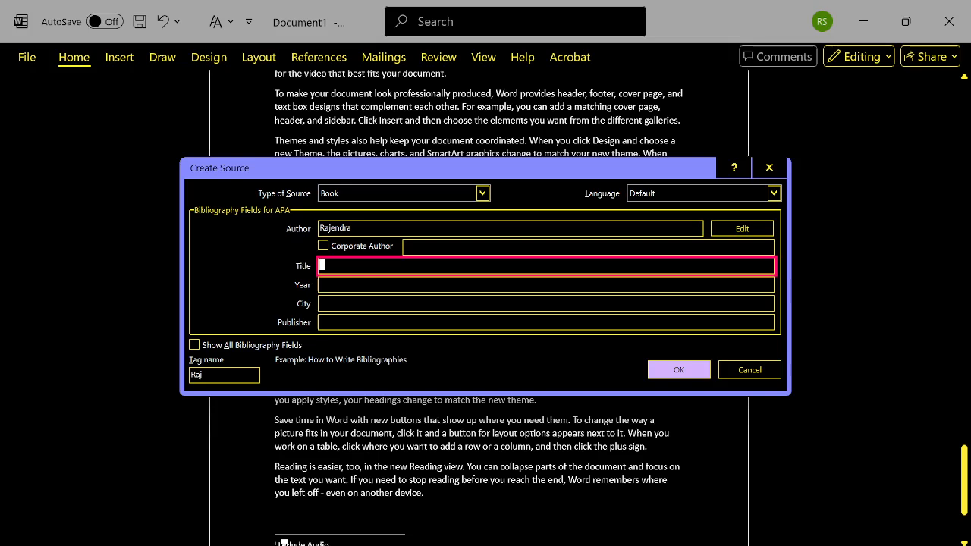
text(Computer Mana)
text(gement)
key(Tab)
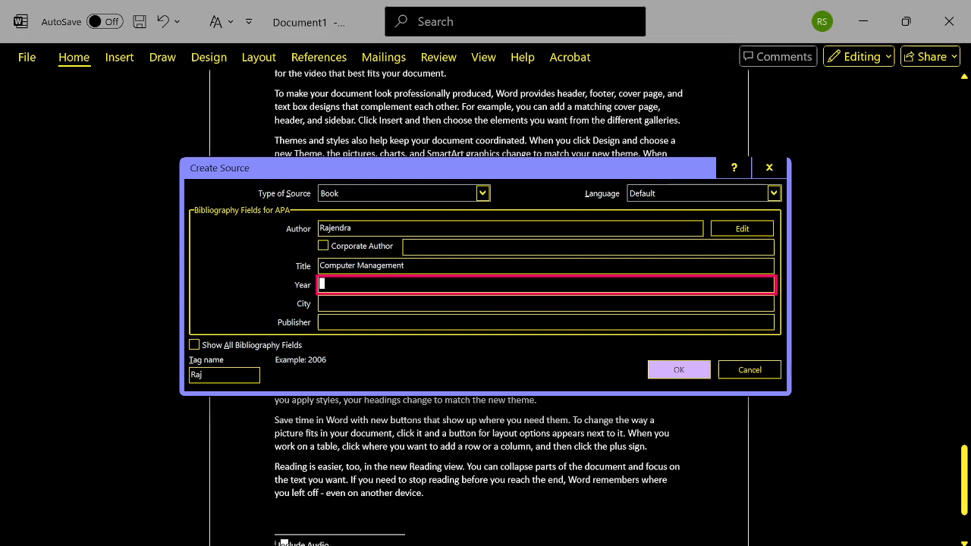
text(2025)
key(Tab)
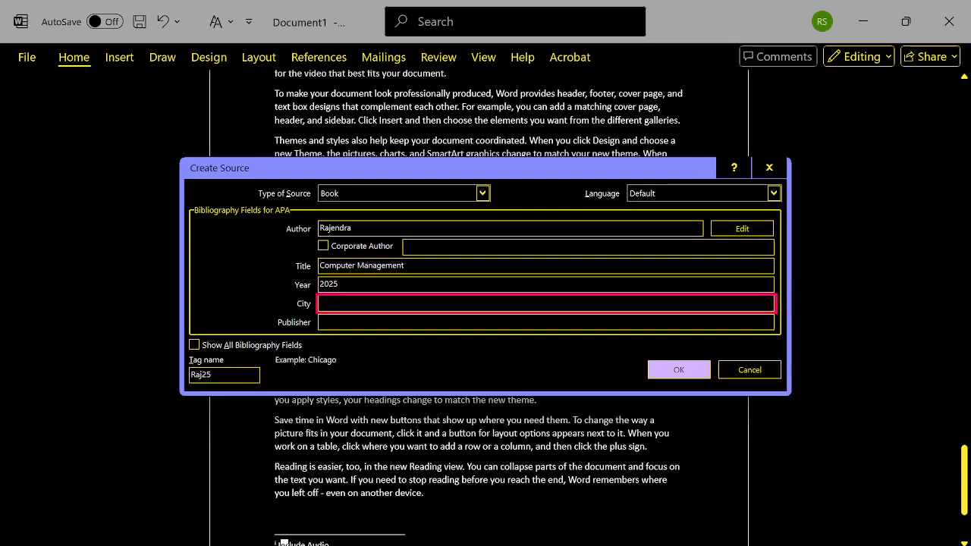
- Enter Kota as the book's city and "Tech Setu" as its publisher
text(Kota)
key(Tab)
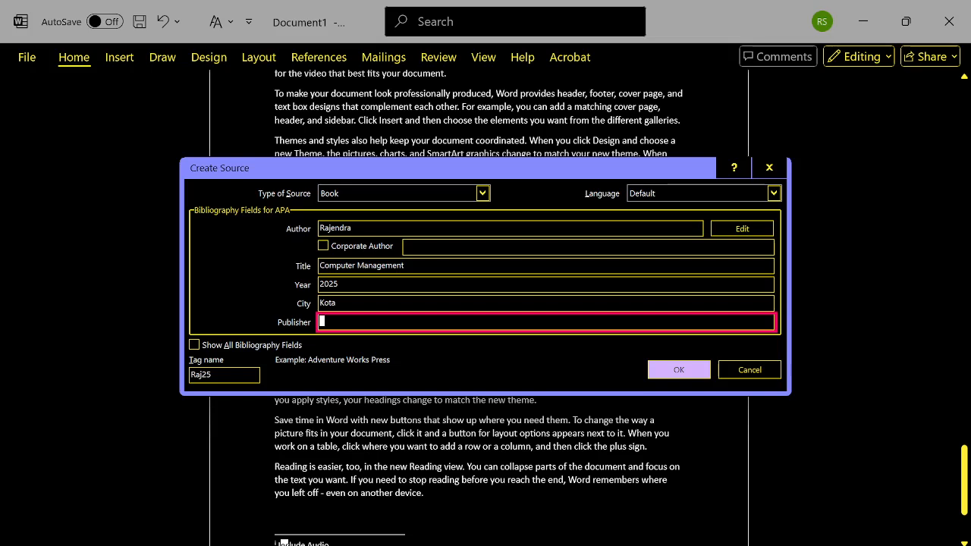
text(Tech Setu)
key(Tab)
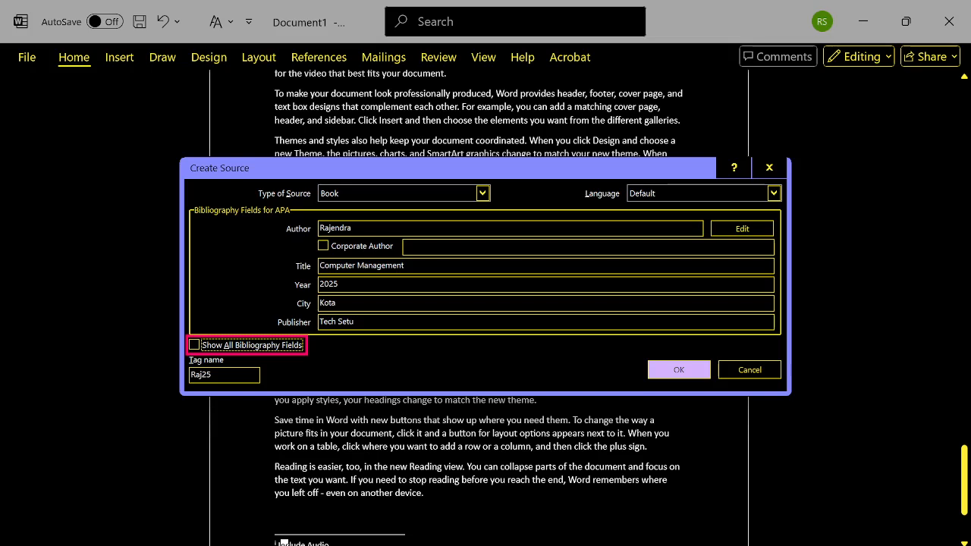
- Keep the suggested tag name and confirm the new source so its citation is inserted in the endnote
key(Tab)
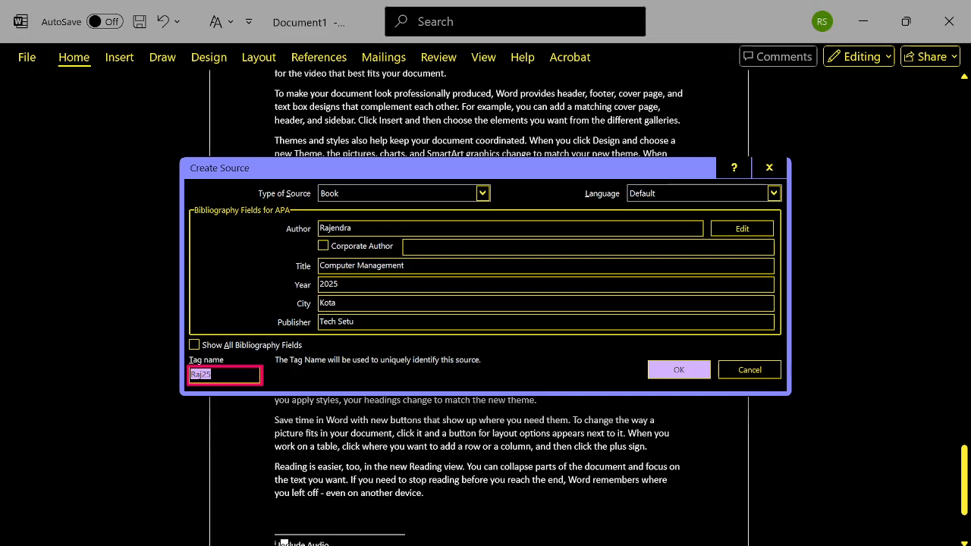
key(Tab)
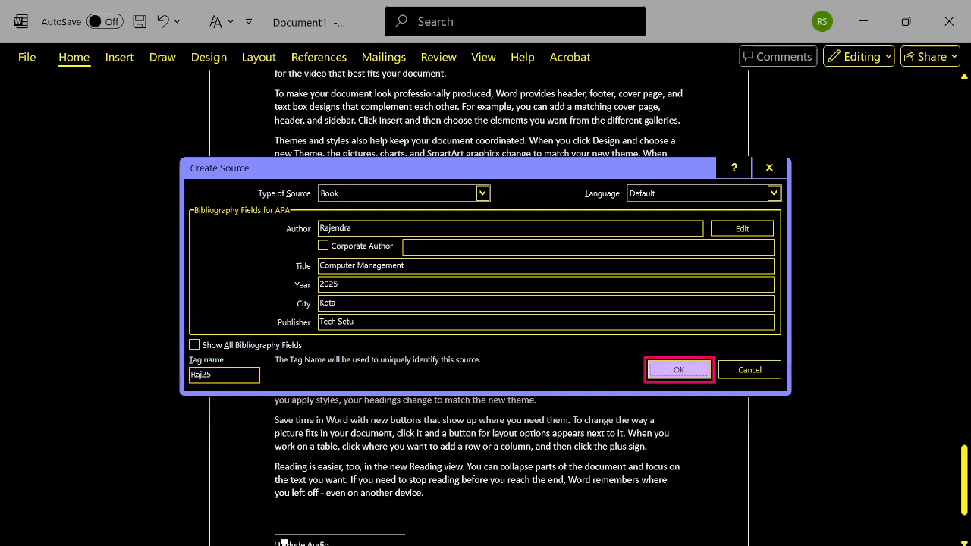
key(Return)
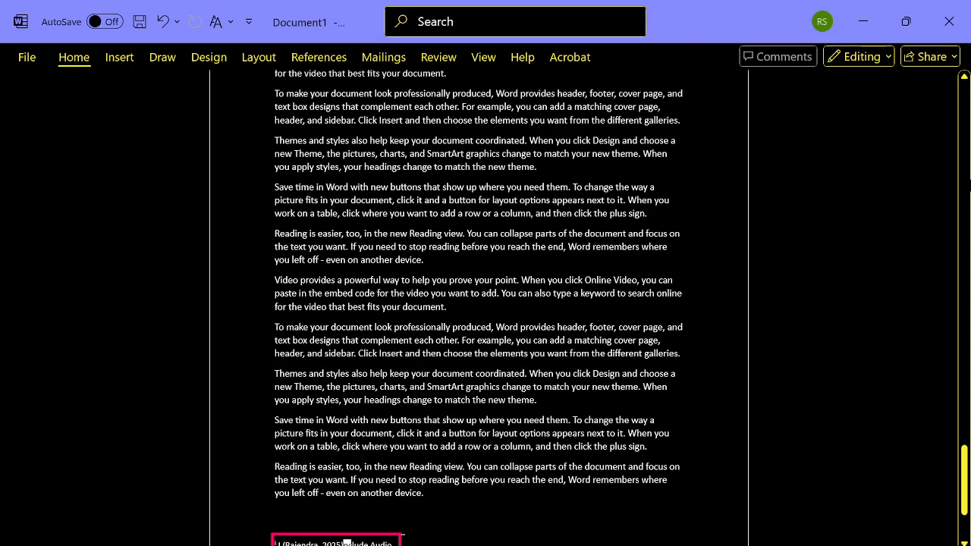
- Return from the endnote to the body text and delete the document's entire content
key(ctrl+a)
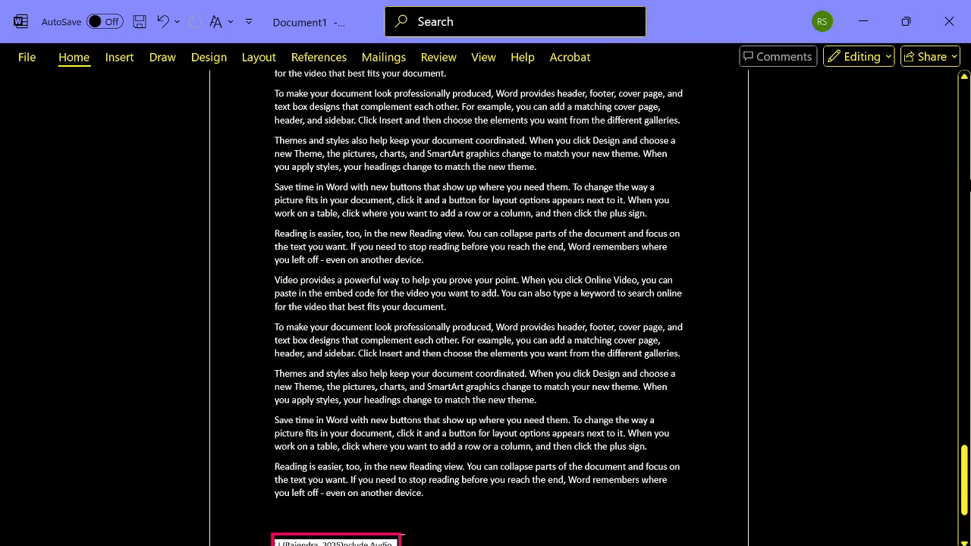
key(Up)
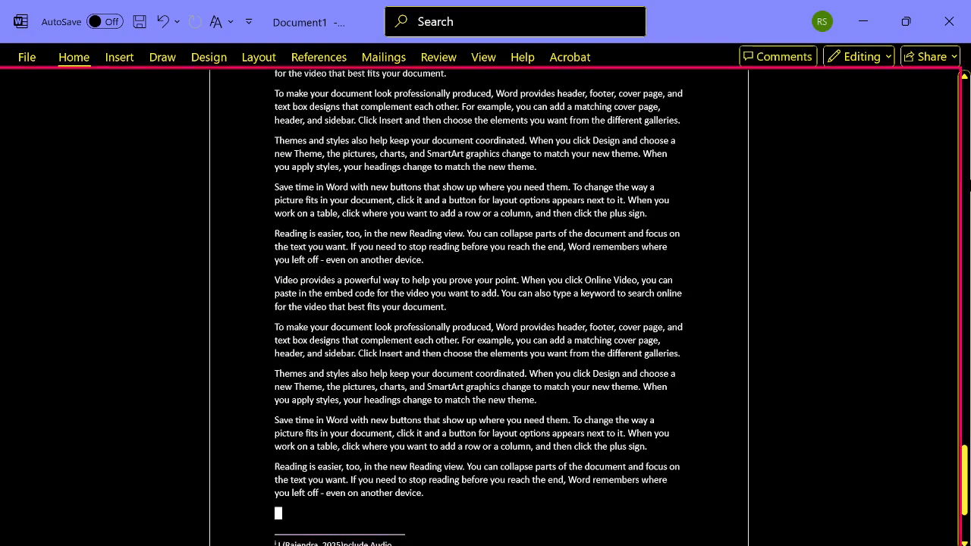
key(ctrl+a)
key(Delete)
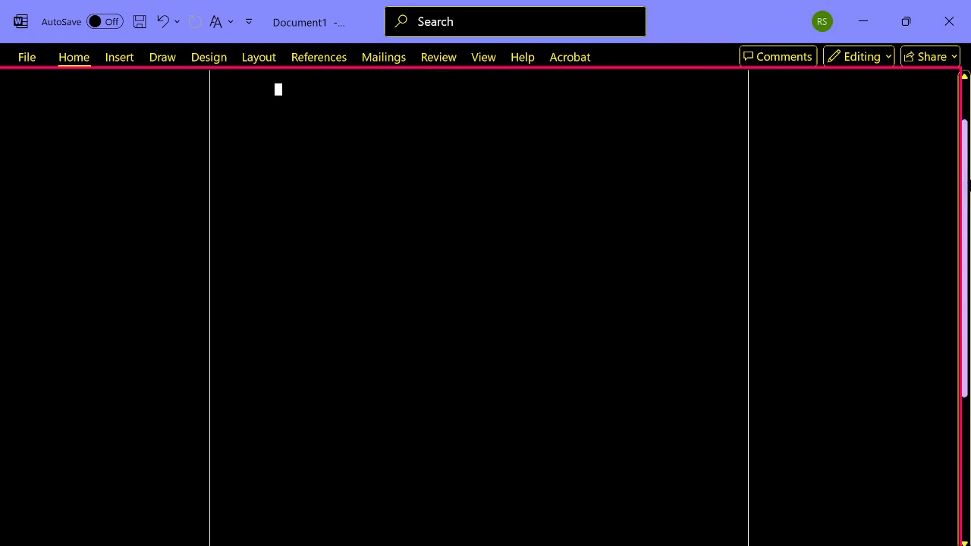
- Insert a citation of the existing "Computer Management" (2025) source in the empty document
key(alt+s)
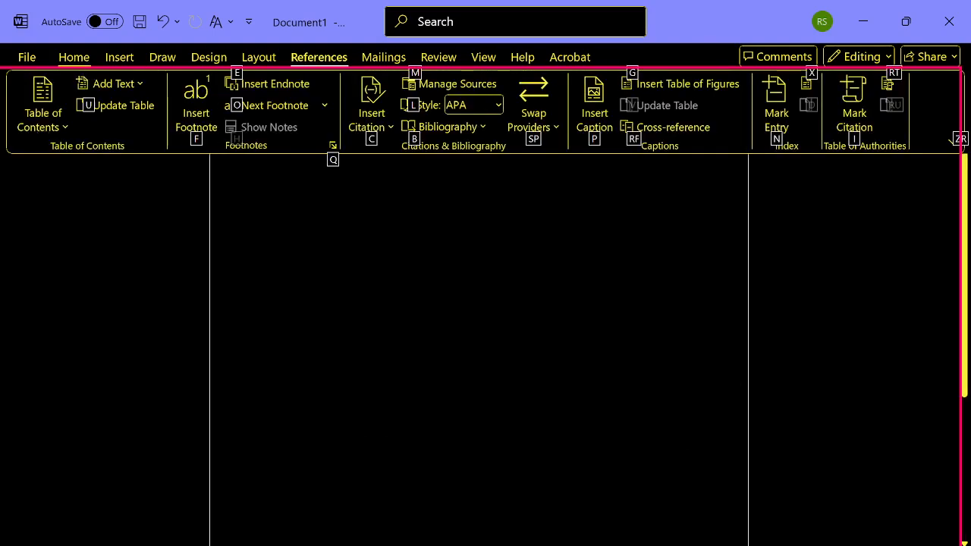
key(f)
key(ctrl+Right)
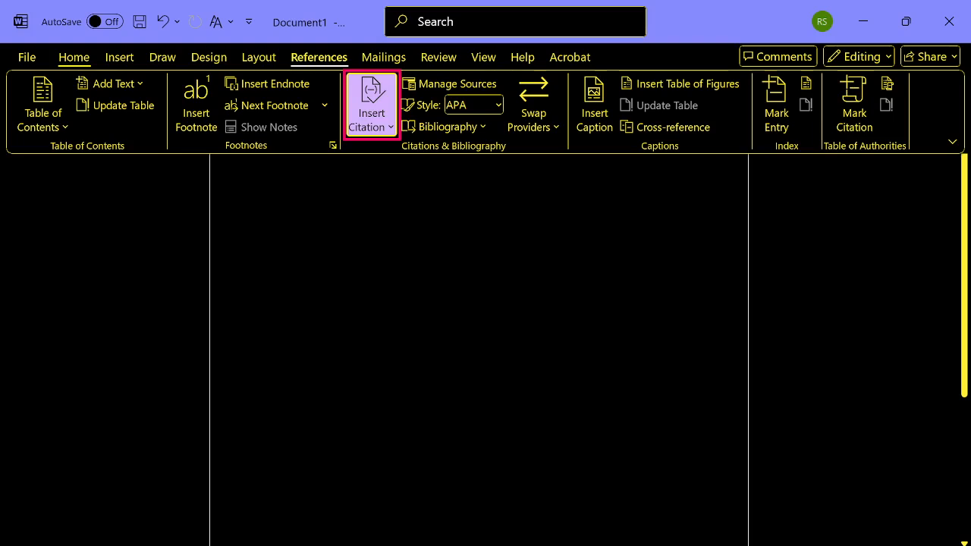
key(Return)
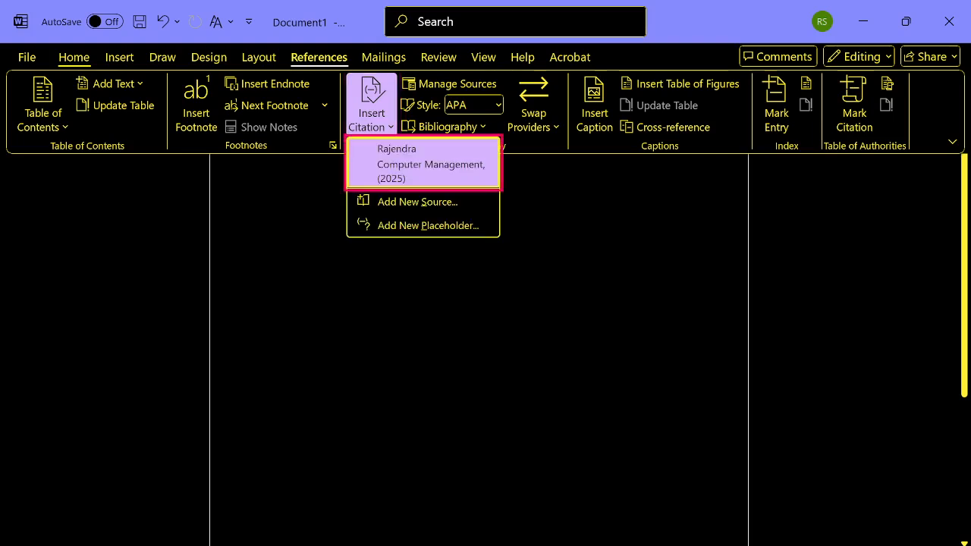
key(Down)
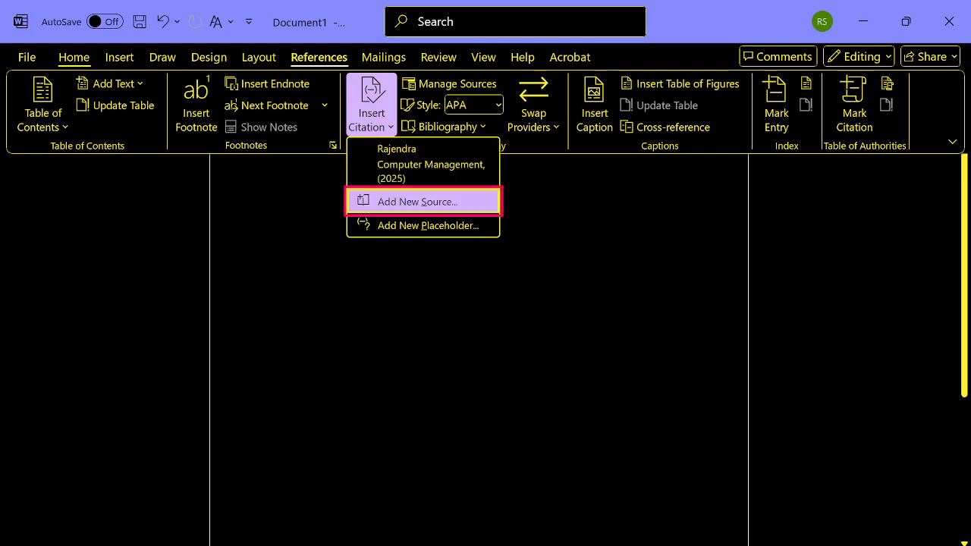
key(Down)
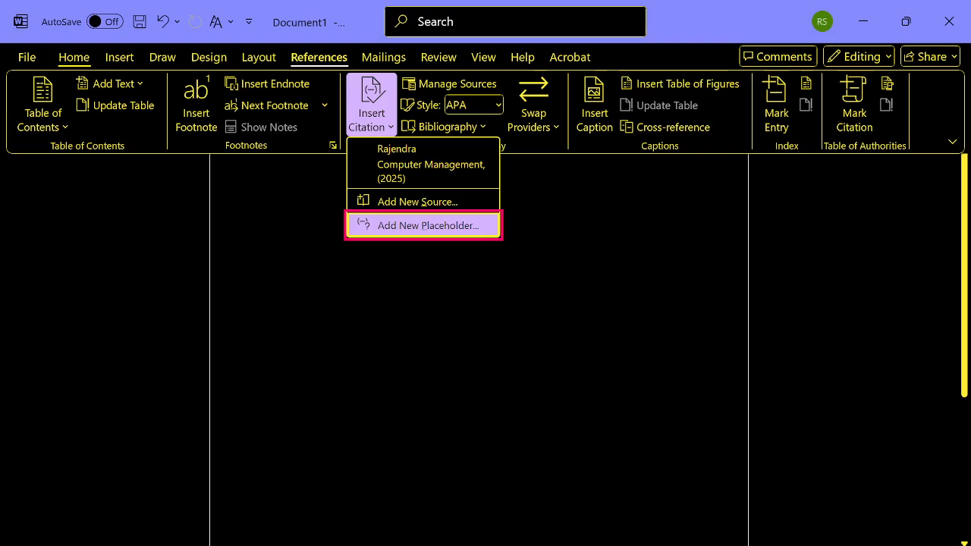
key(Up)
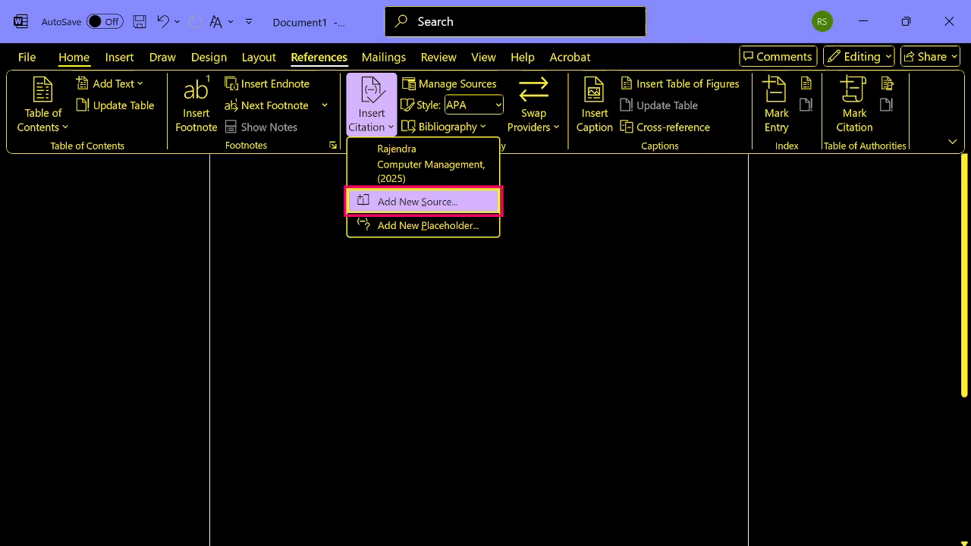
key(Up)
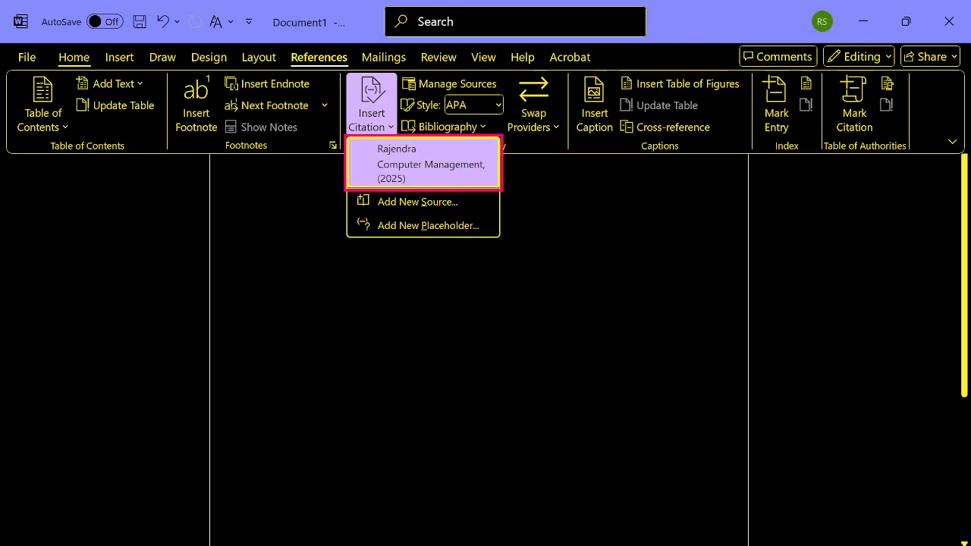
key(Return)
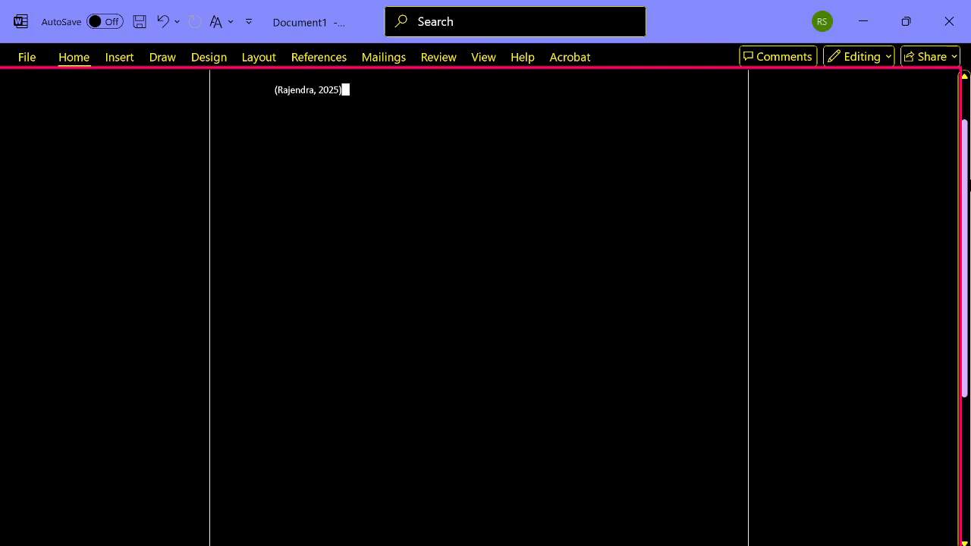
- Start a new line below the citation and indent it by one tab
key(Return)
key(Tab)
key(alt)
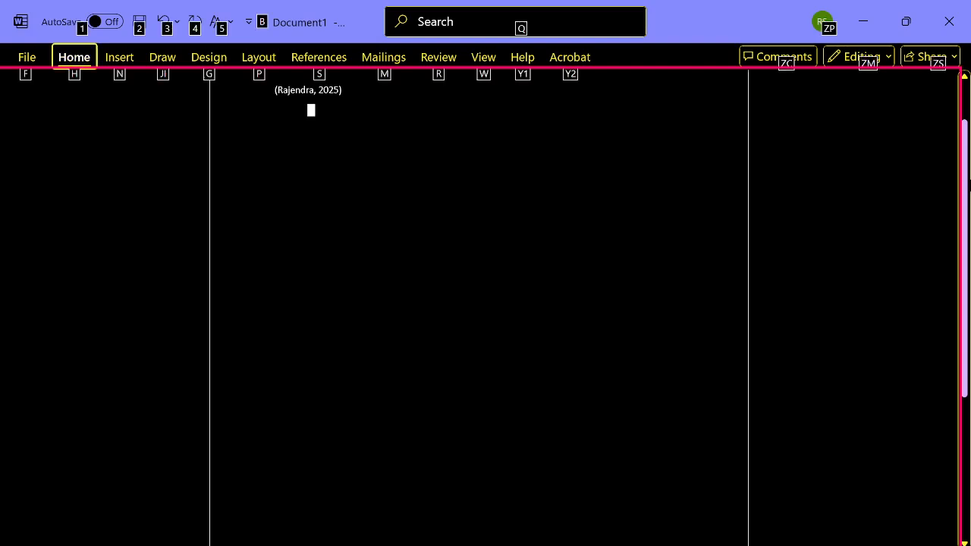
key(Escape)
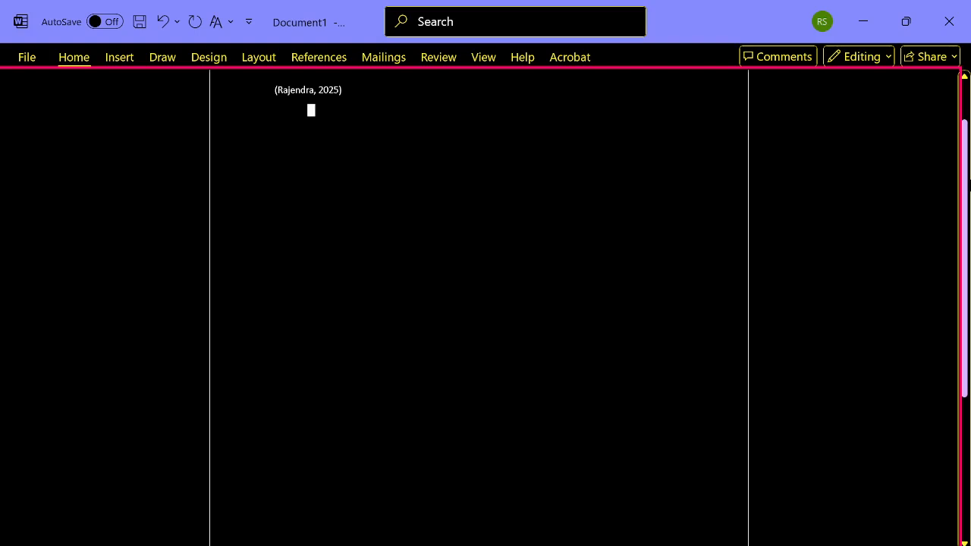
- Begin adding a new source for a citation on the indented line
key(alt)
key(s)
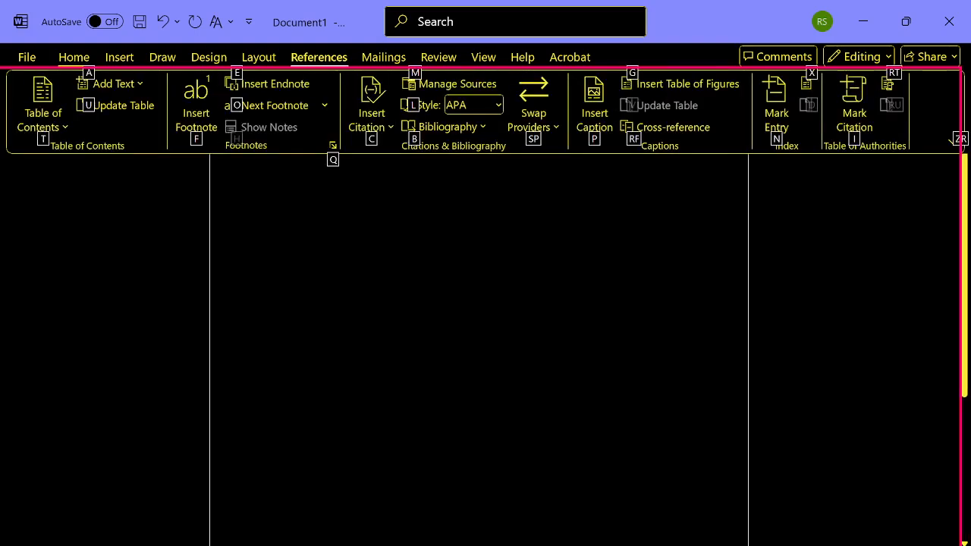
key(ctrl+Right)
key(ctrl+Right)
key(ctrl+Right)
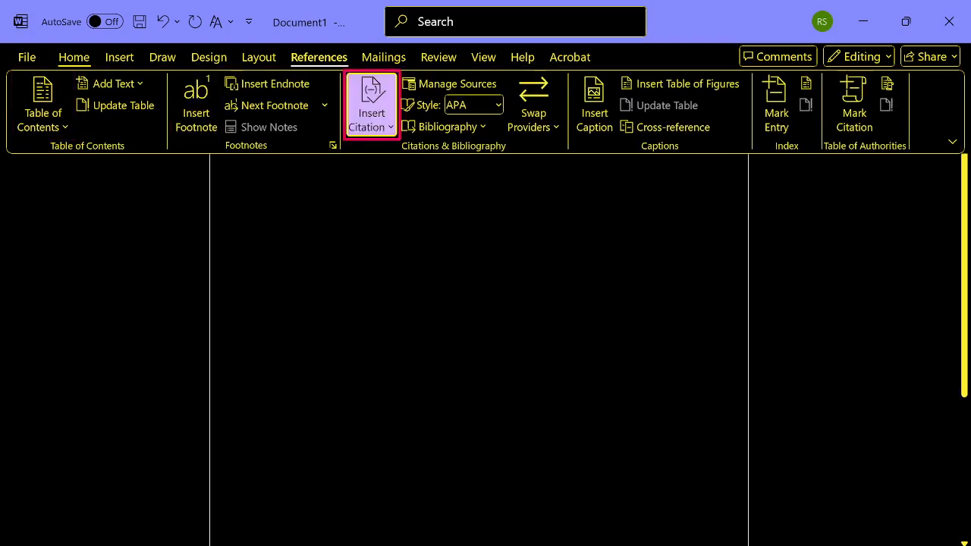
key(Right)
key(Left)
key(Return)
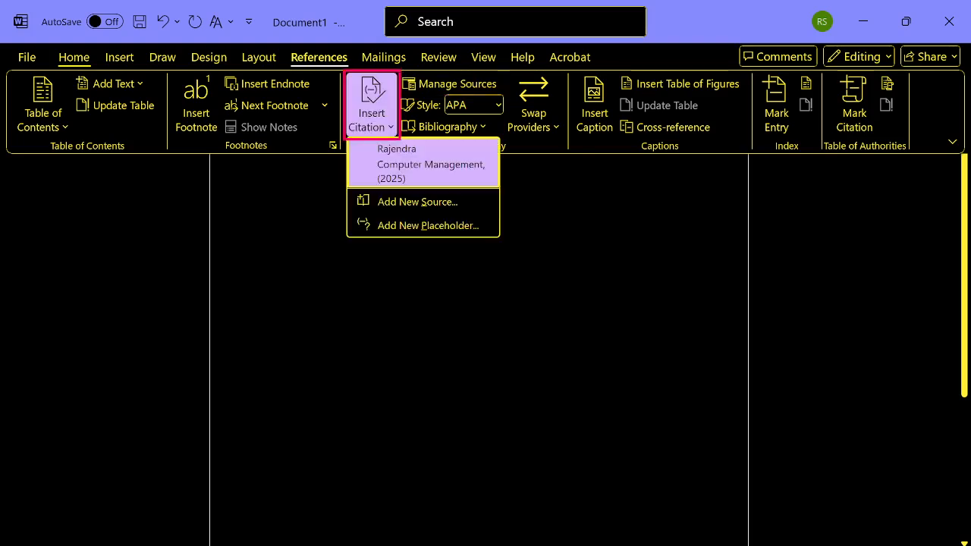
key(Down)
key(Down)
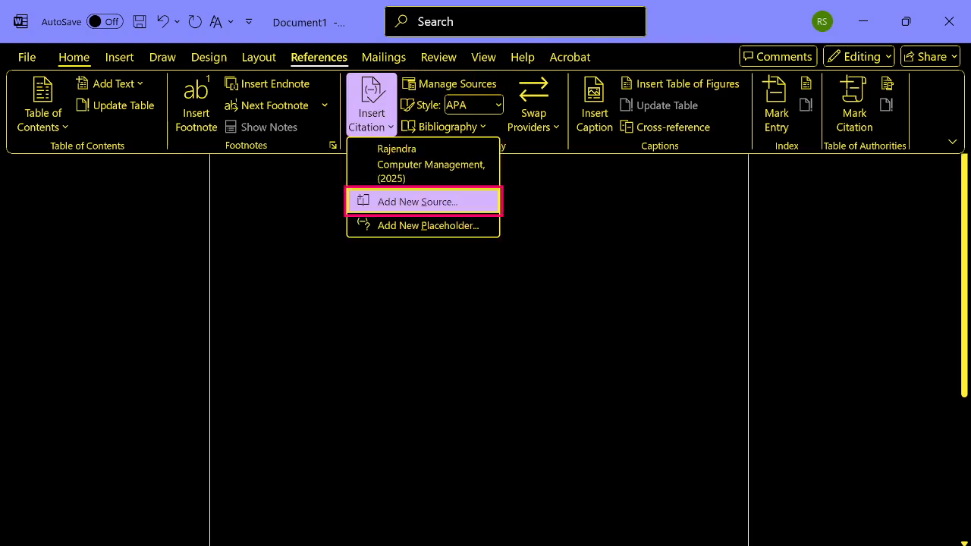
key(Return)
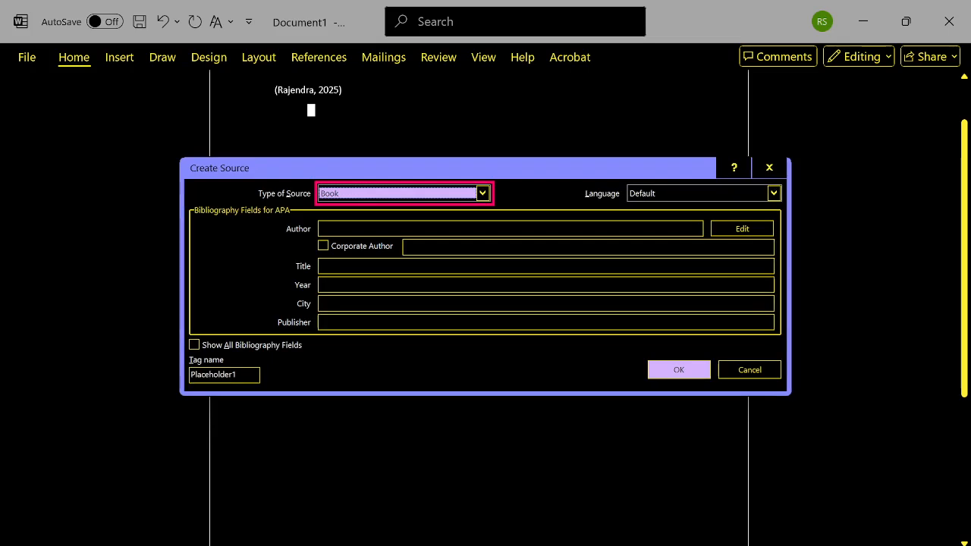
- Set the new source's type to Report
key(Tab)
key(shift+Tab)
key(alt+Down)
key(Down)
key(Down)
key(Down)
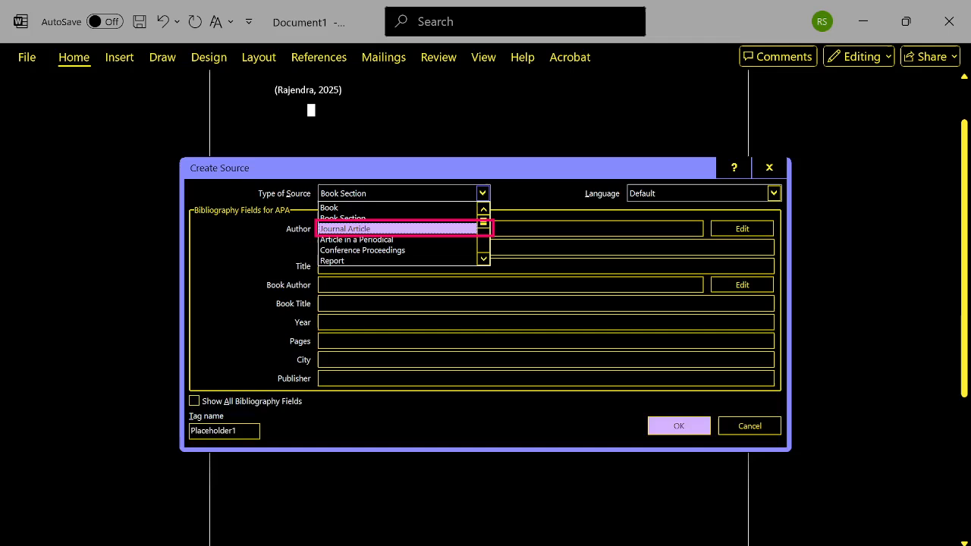
key(Down)
key(Down)
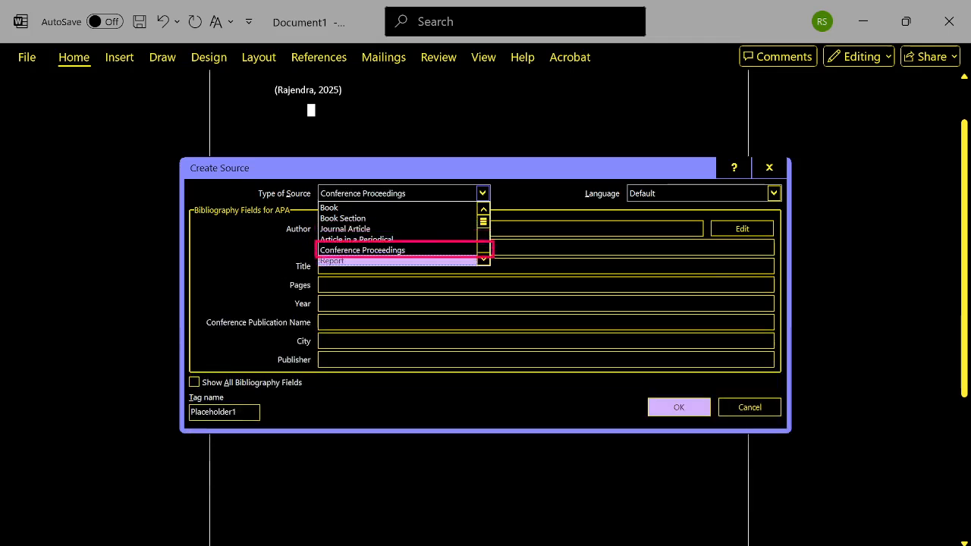
key(Up)
key(Up)
key(Down)
key(Down)
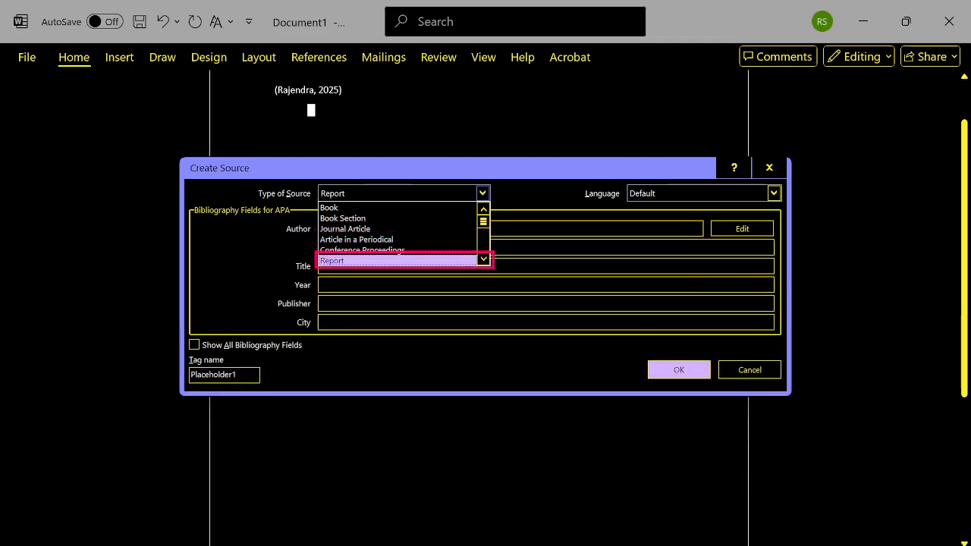
- Go through the report source's Language, Author, Corporate Author, Title and Year fields
key(Tab)
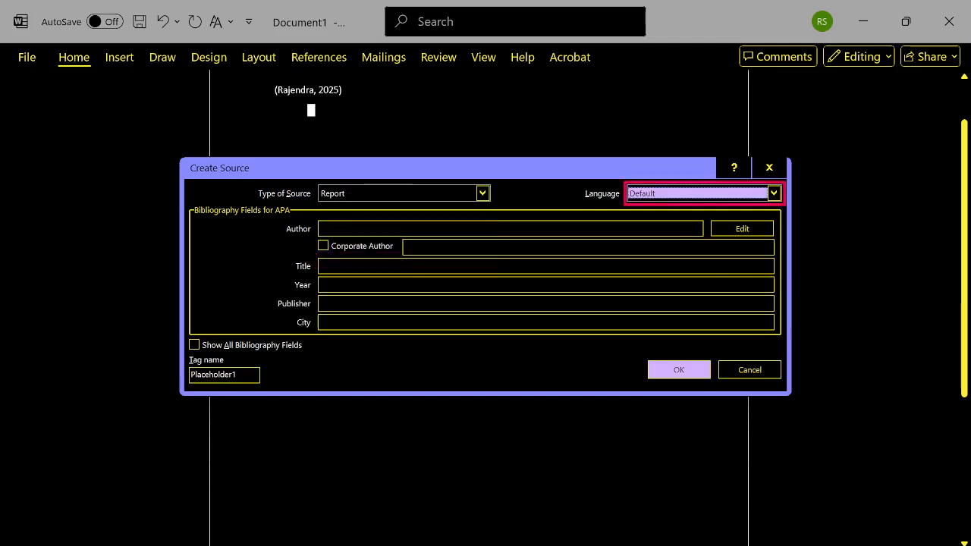
key(Tab)
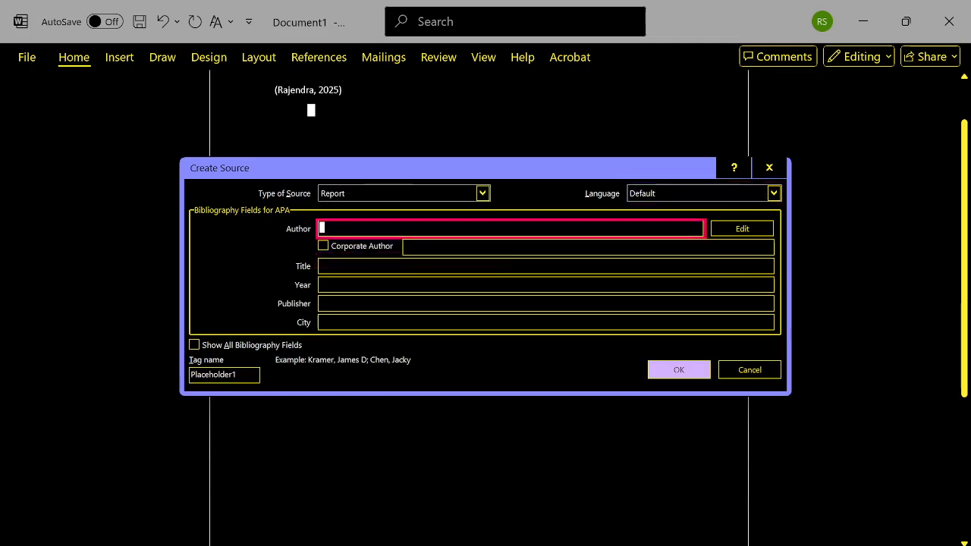
key(Tab)
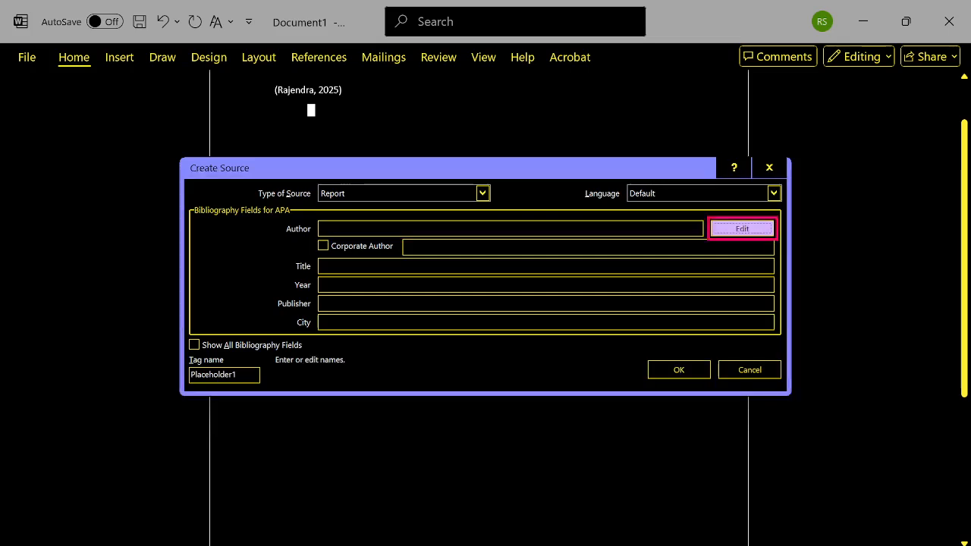
key(Tab)
key(Tab)
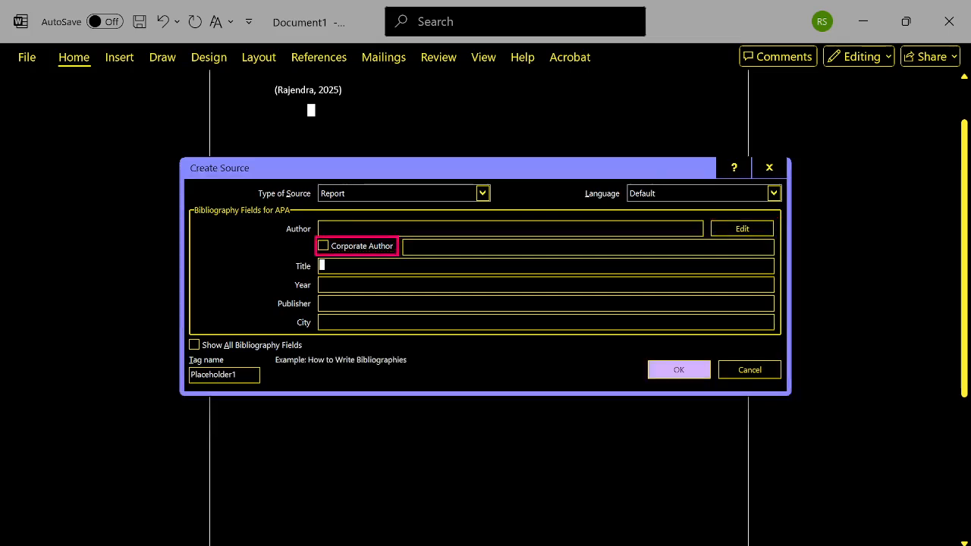
key(Tab)
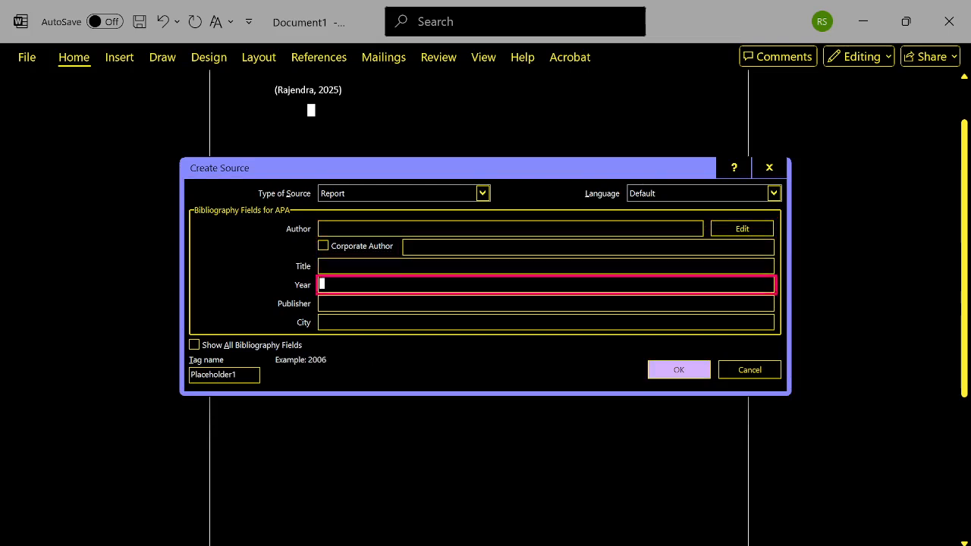
key(shift+Tab)
key(shift+Tab)
key(shift+Tab)
key(shift+Tab)
key(shift+Tab)
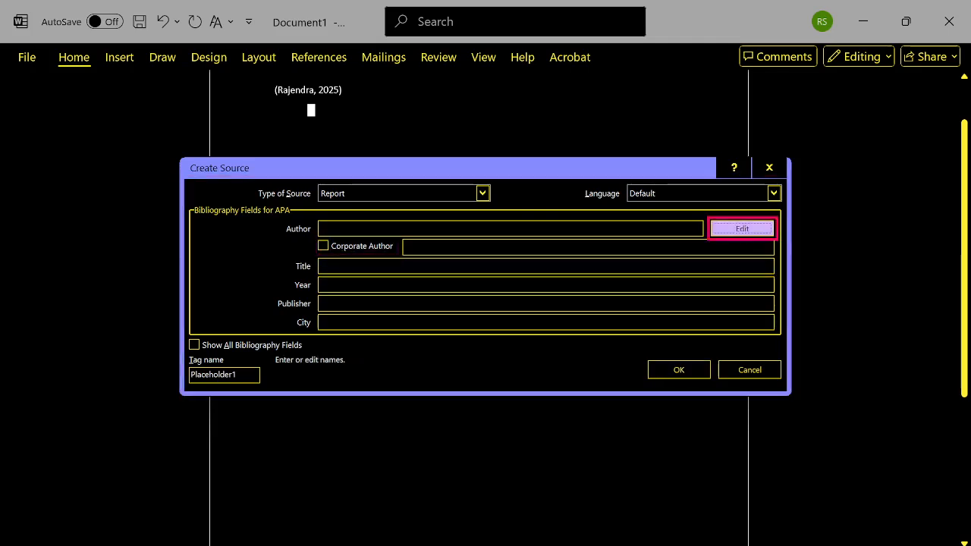
- Enter "Tech Setu" as the report's author and leave Corporate Author off
key(Tab)
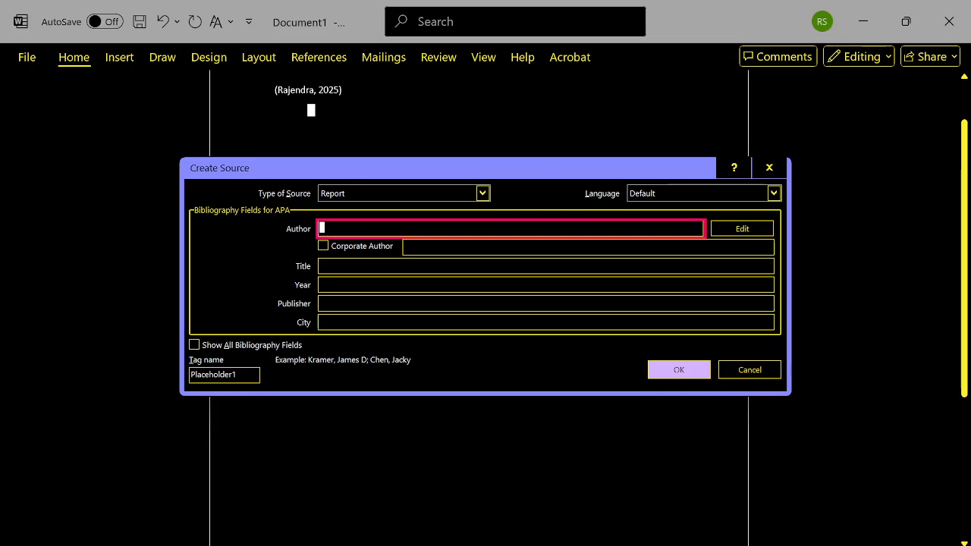
text(Tech)
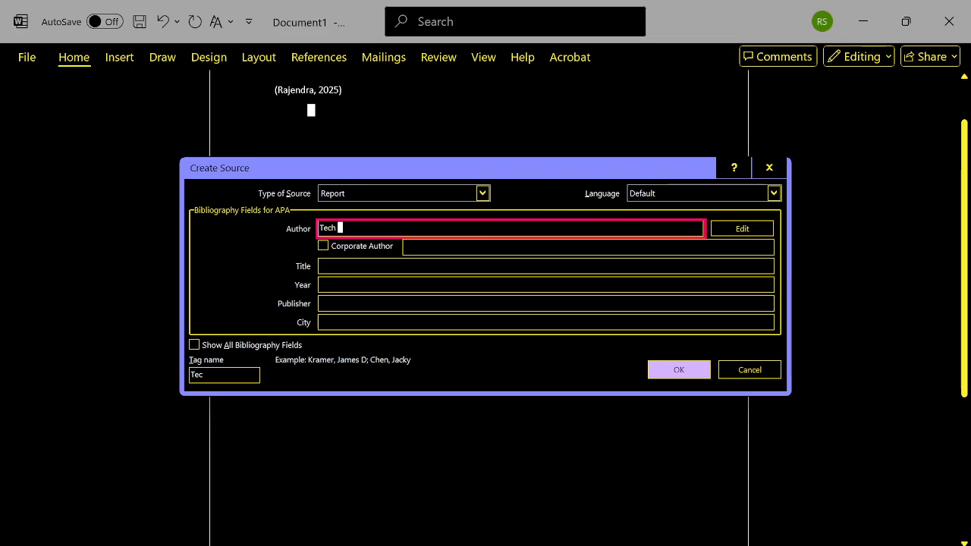
text( Setu)
key(Tab)
key(Tab)
key(Tab)
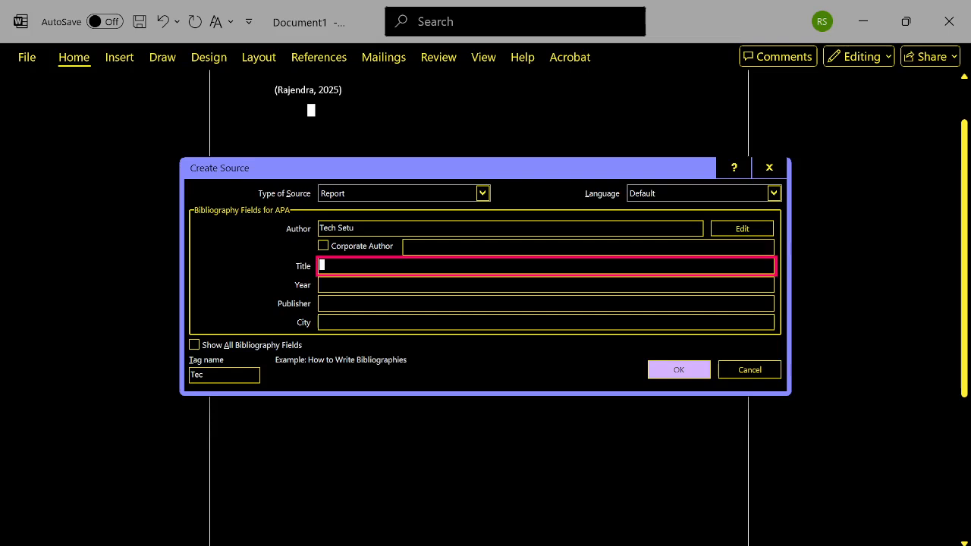
- Enter "Software Management" as the report's title
text(S)
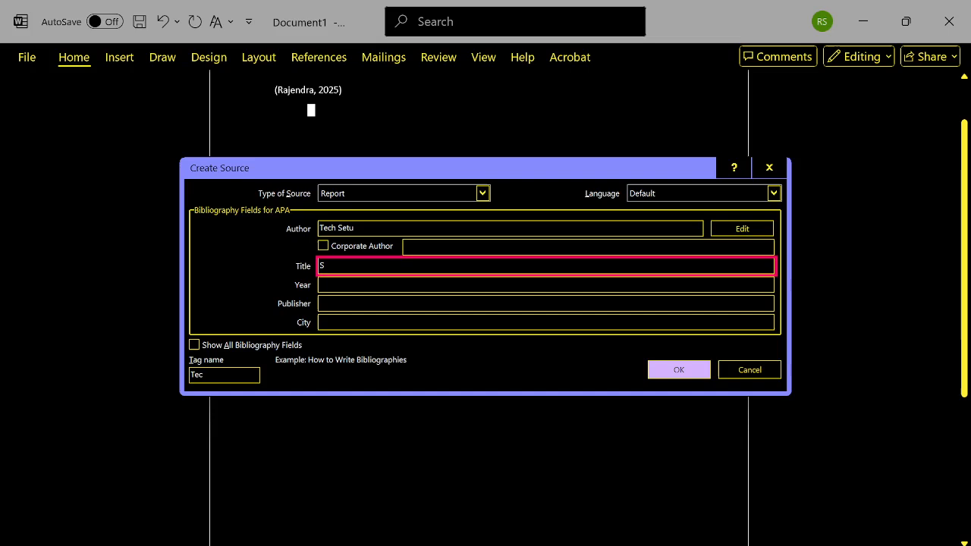
text(oft)
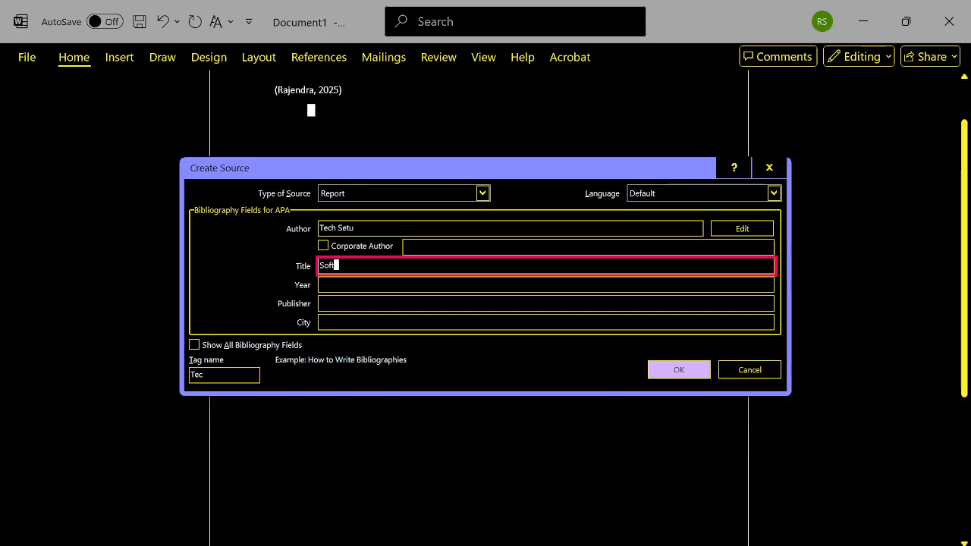
text(ware Mang)
key(BackSpace)
key(BackSpace)
key(BackSpace)
key(BackSpace)
text(Management)
key(Tab)
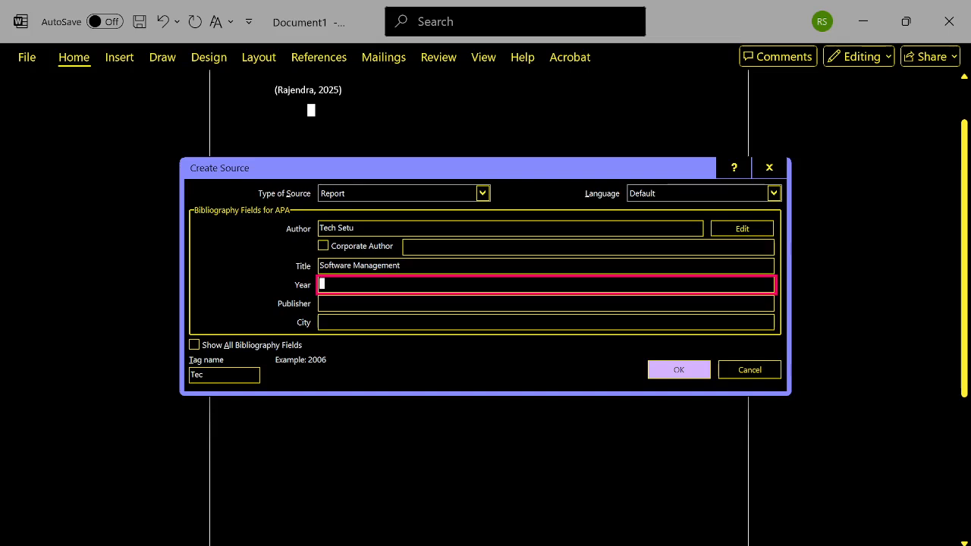
- Enter 2020 as the report's year
text(2020)
key(Tab)
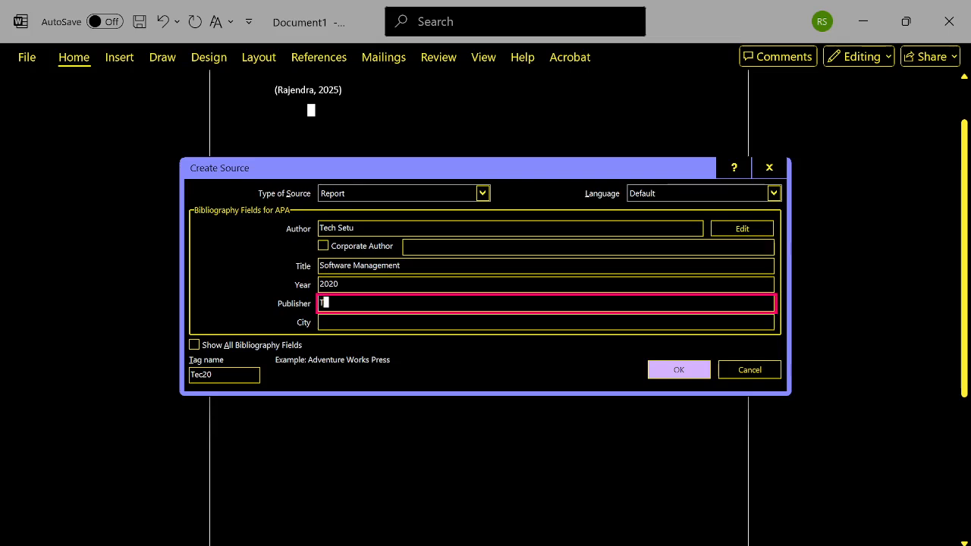
- Enter "Tech Setu for VI" as the report's publisher and Delhi as its city
text(Tech Setu for VI)
key(Tab)
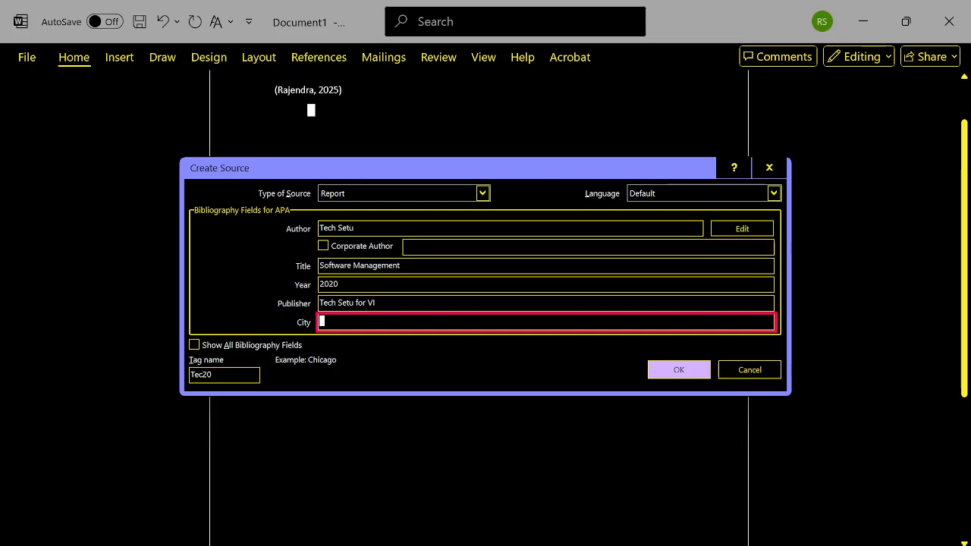
text(Delhi)
key(Tab)
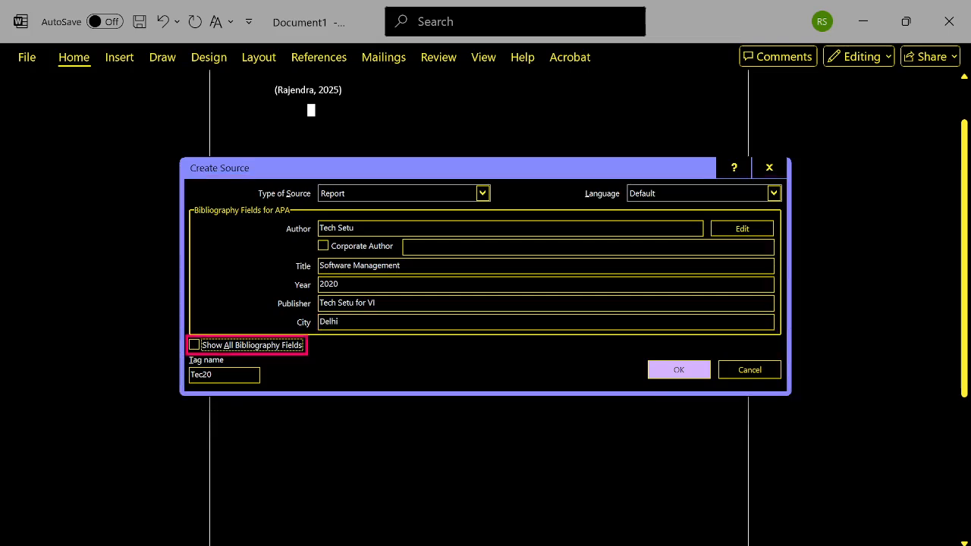
- Show all bibliography fields for the report source and keep the suggested tag name
key(space)
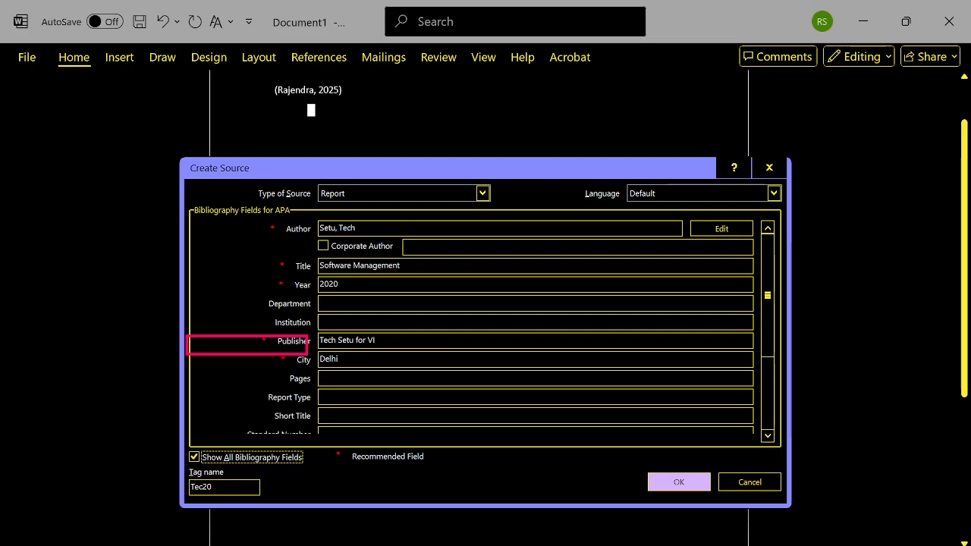
key(Tab)
- Review the report source's full set of bibliography fields, from Author through Month Accessed
key(Tab)
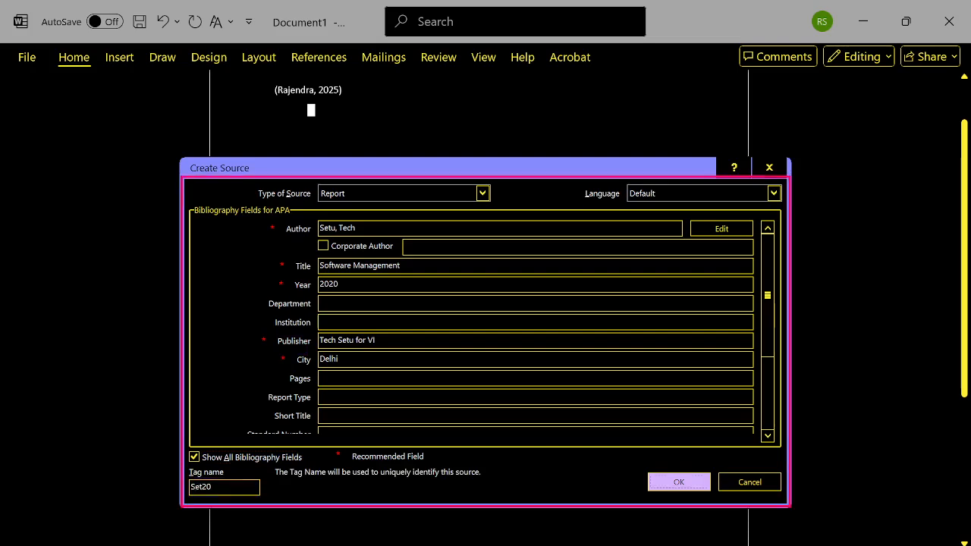
key(Tab)
key(Tab)
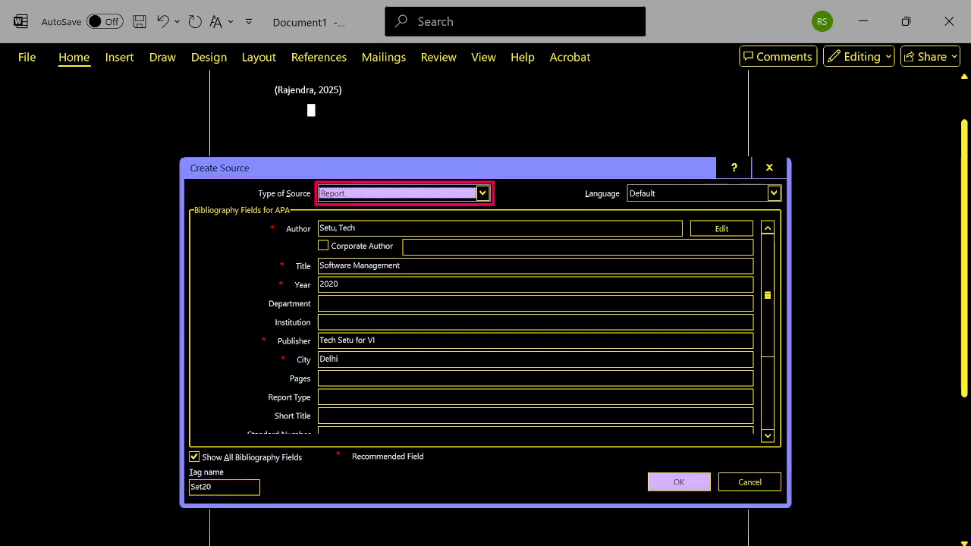
key(Tab)
key(Tab)
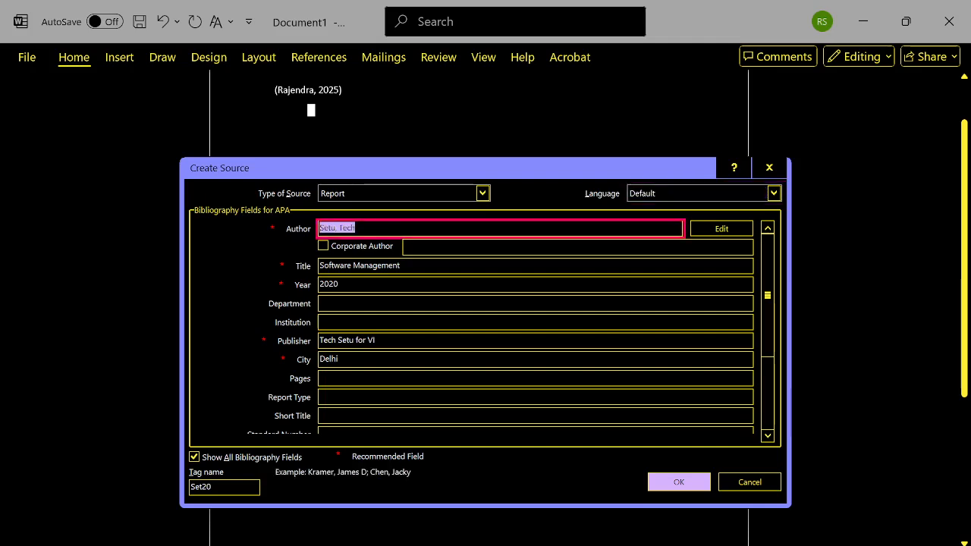
key(Tab)
key(Tab)
key(Tab)
key(Tab)
key(Tab)
key(Tab)
key(Tab)
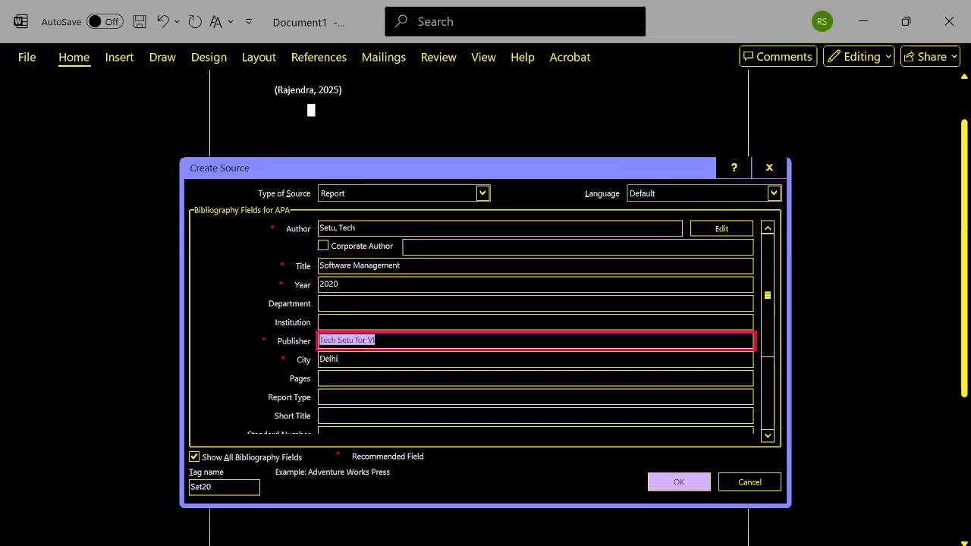
key(Tab)
key(Tab)
key(Tab)
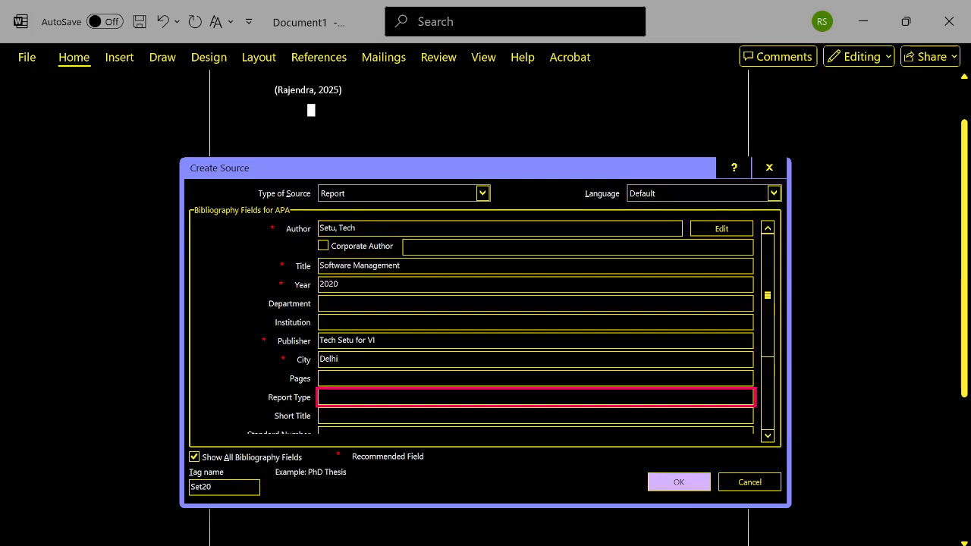
key(shift+Tab)
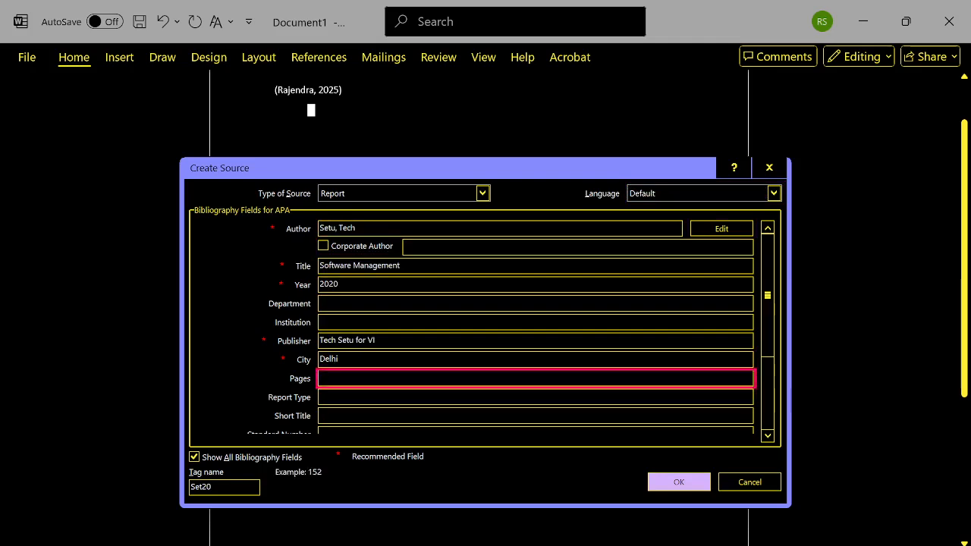
key(Tab)
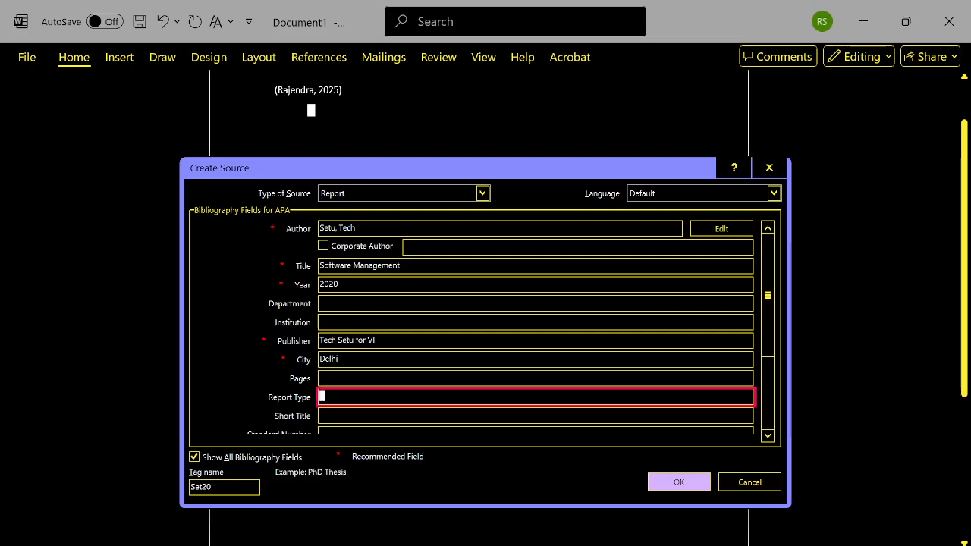
key(Tab)
key(Tab)
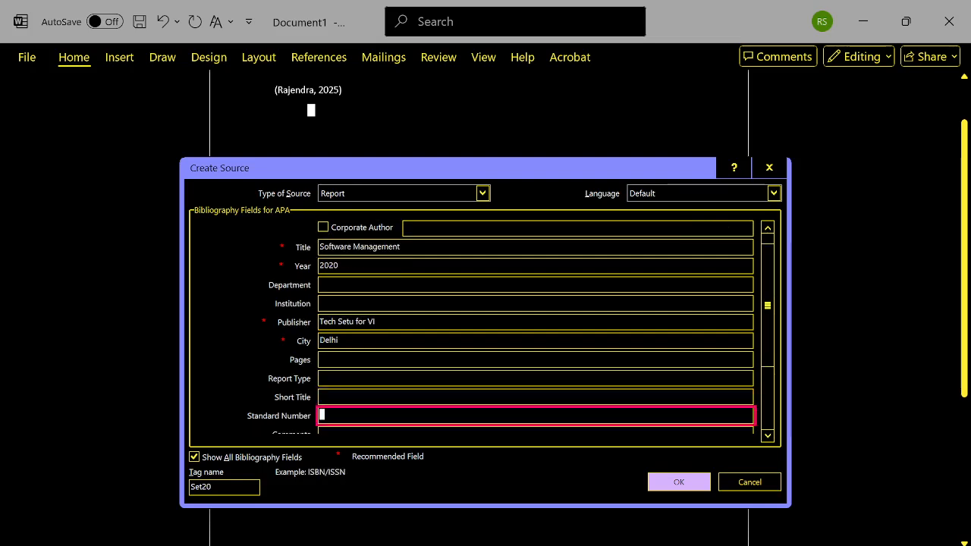
key(Tab)
key(shift+Tab)
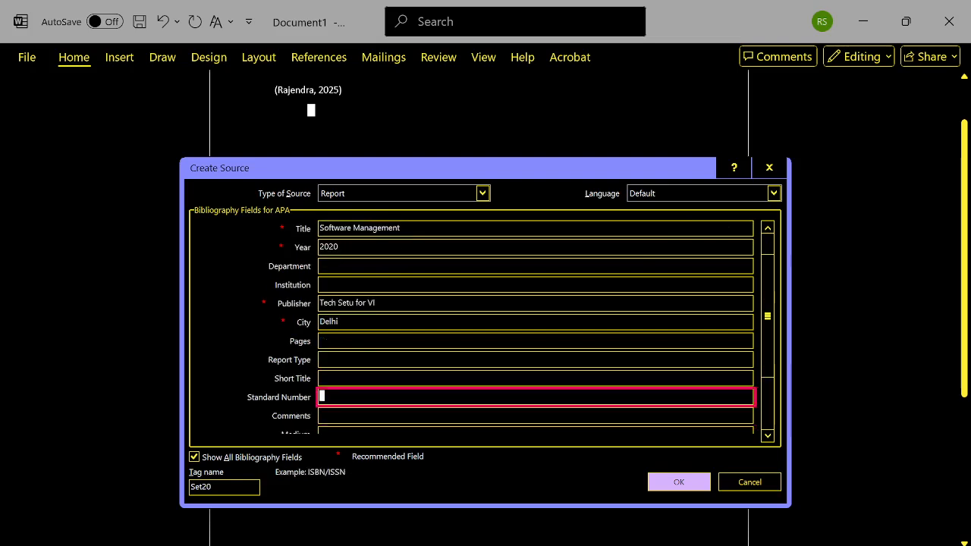
key(shift+Tab)
key(shift+Tab)
key(shift+Tab)
key(shift+Tab)
key(Tab)
key(Tab)
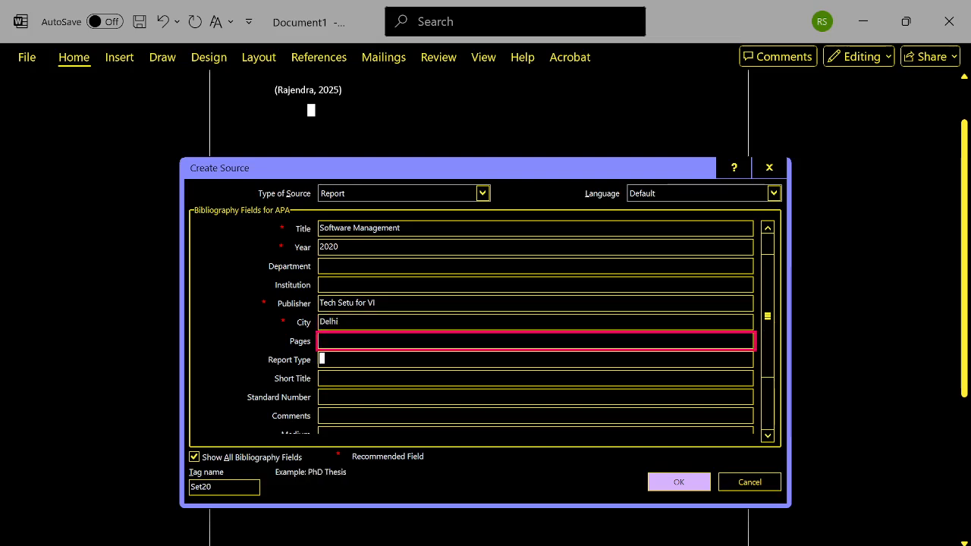
key(Tab)
key(Tab)
key(Tab)
key(Tab)
key(Tab)
key(Tab)
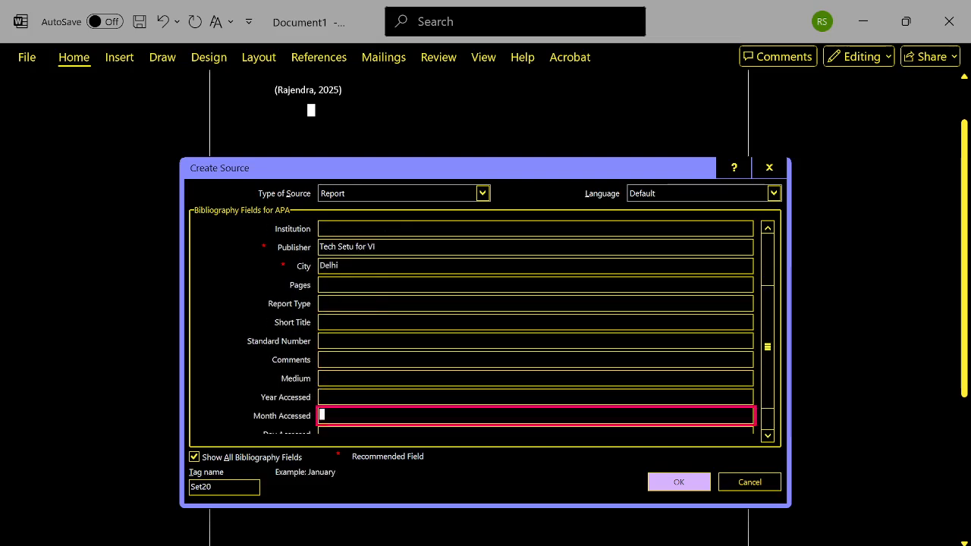
- Go back through the report source's fields from Month Accessed to Author to check the entries
key(shift+Tab)
key(shift+Tab)
key(shift+Tab)
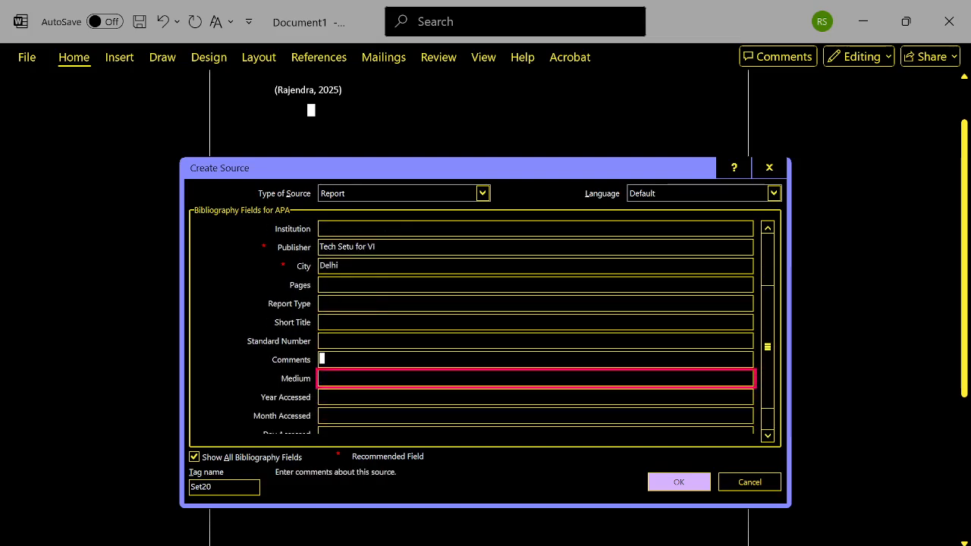
key(shift+Tab)
key(shift+Tab)
key(shift+Tab)
key(shift+Tab)
key(shift+Tab)
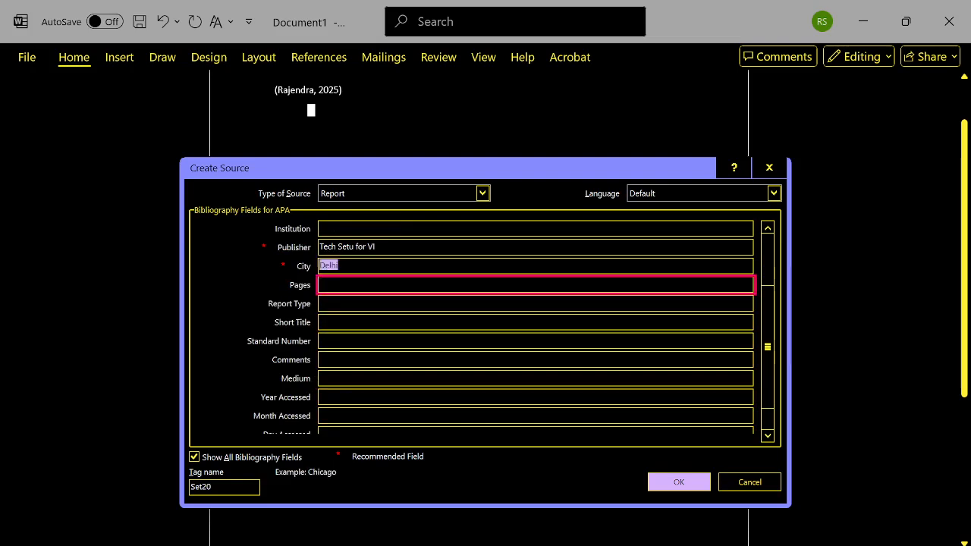
key(shift+Tab)
key(shift+Tab)
key(shift+Tab)
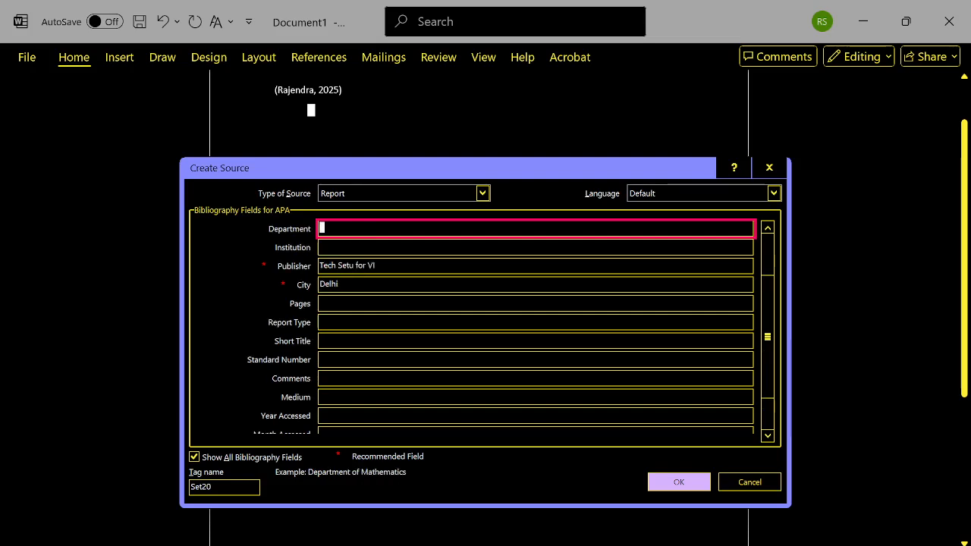
key(shift+Tab)
key(shift+Tab)
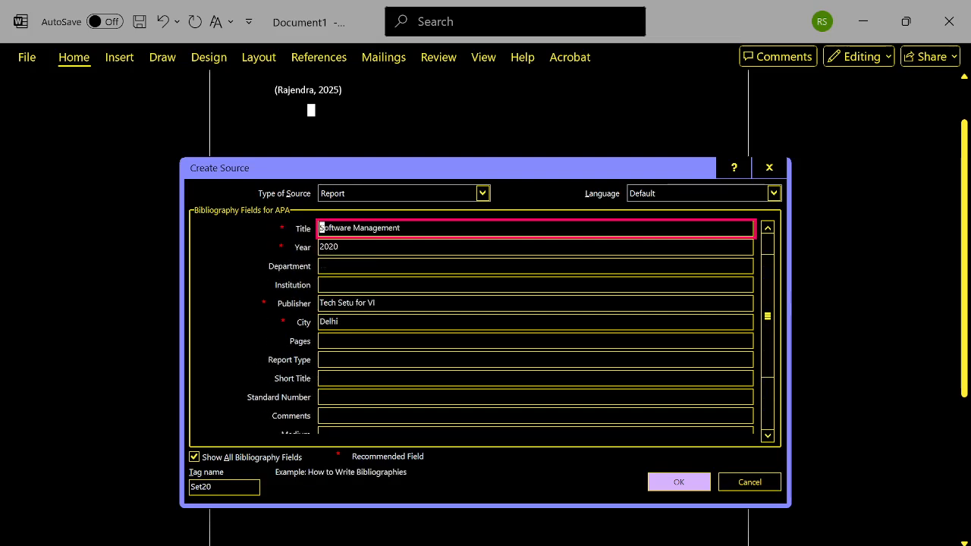
key(shift+Tab)
key(shift+Tab)
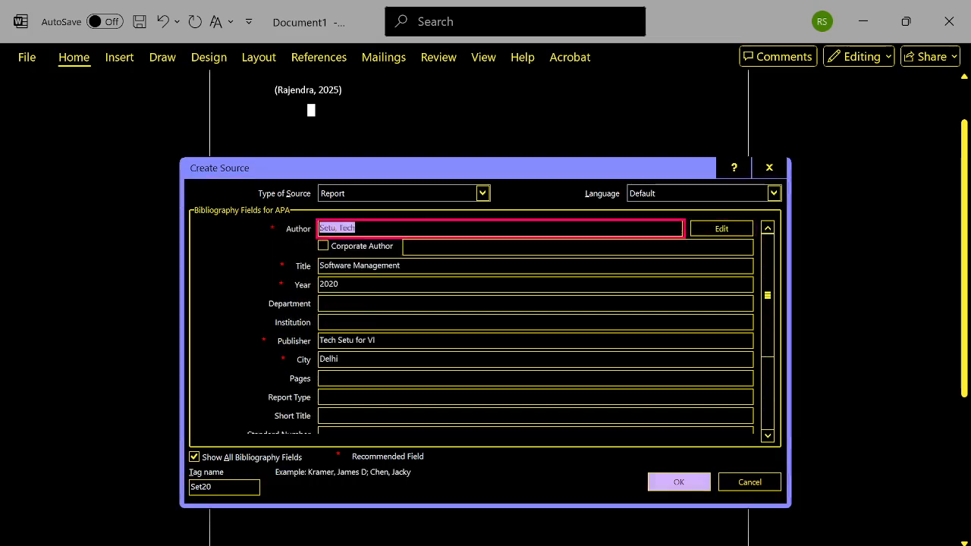
- Recheck the report's fields from Title and Year through Publisher, City and Pages
key(Tab)
key(Tab)
key(Tab)
key(Tab)
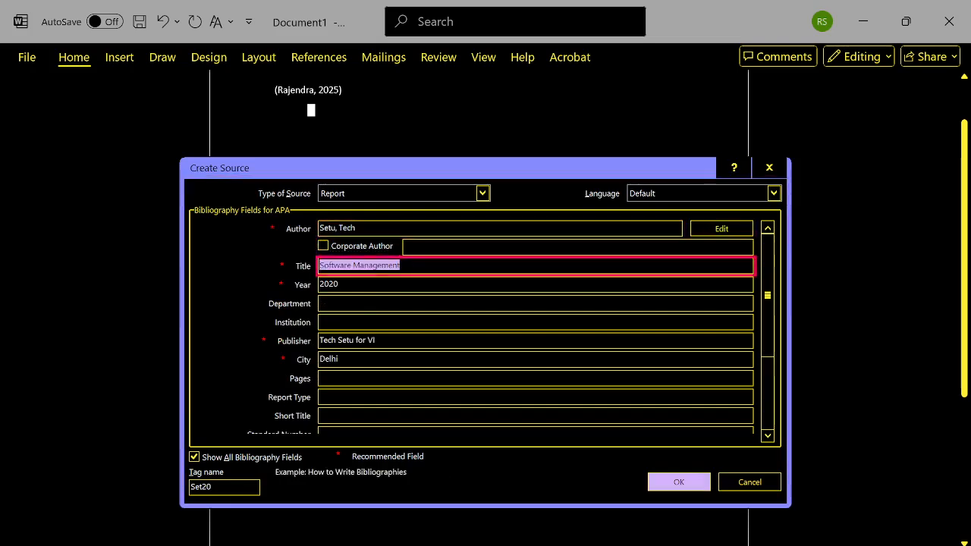
key(Tab)
key(Tab)
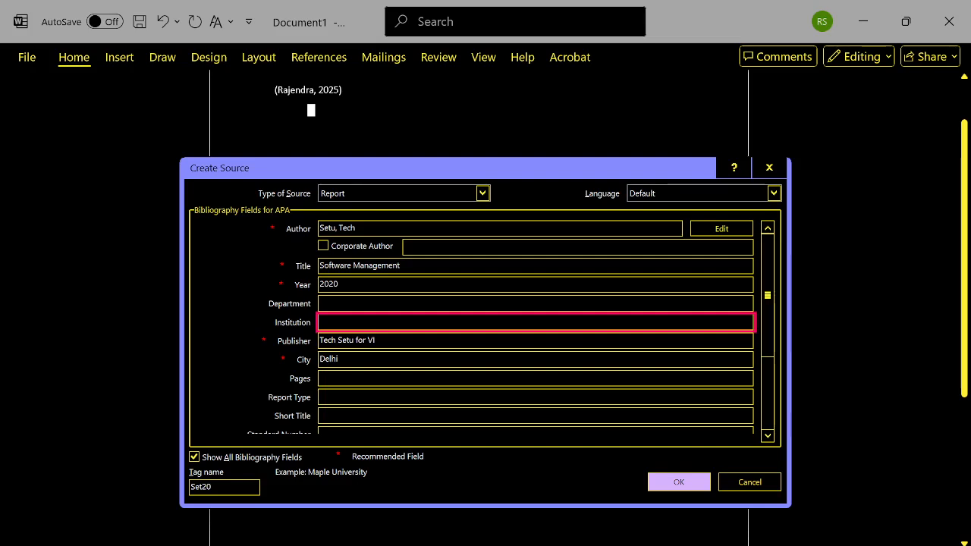
key(Tab)
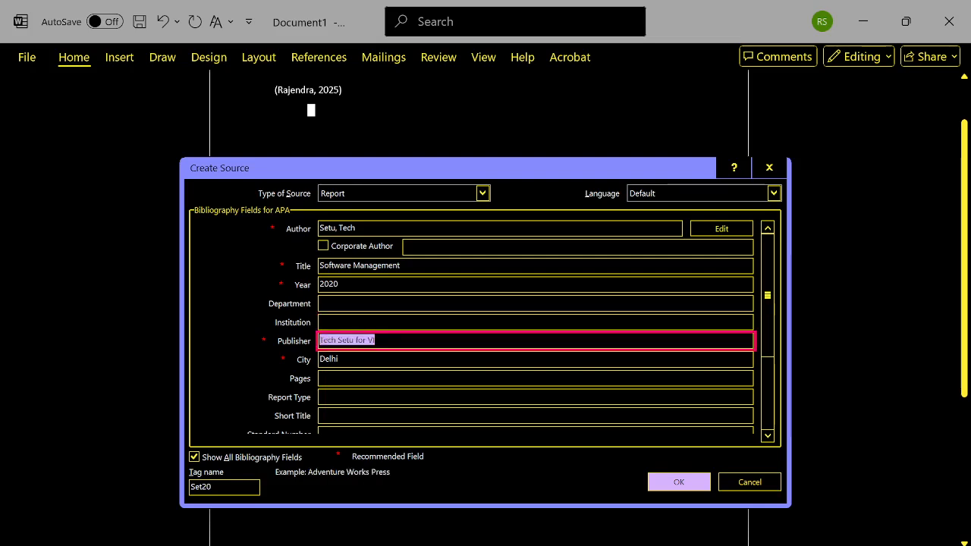
key(Tab)
key(Tab)
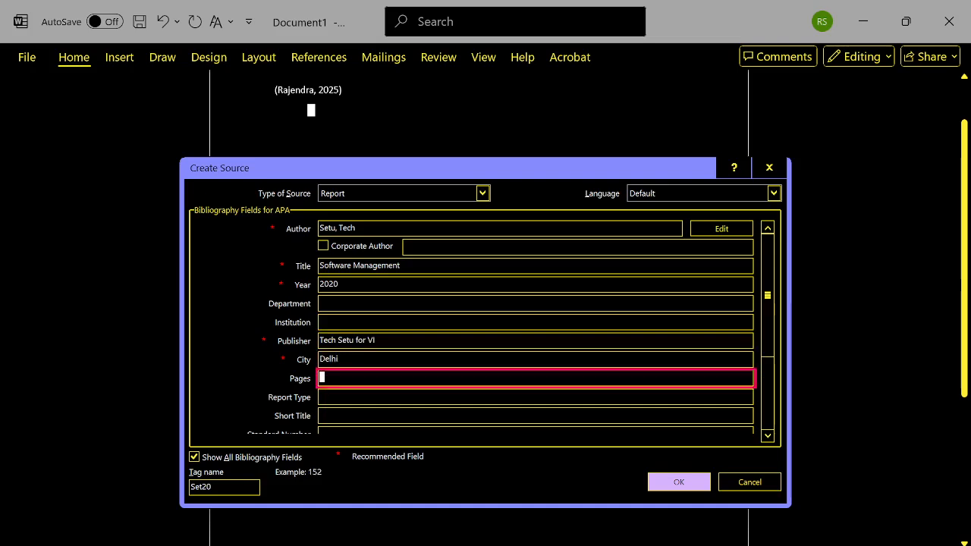
- Save the "Software Management" report source and insert its citation into the document
key(shift+Tab)
key(shift+Tab)
key(shift+Tab)
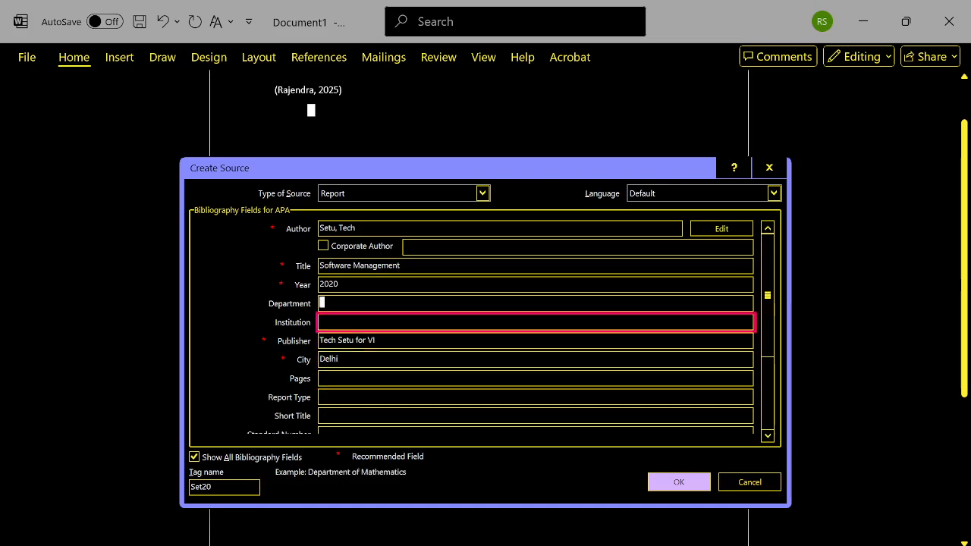
key(shift+Tab)
key(shift+Tab)
key(shift+Tab)
key(shift+Tab)
key(shift+Tab)
key(shift+Tab)
key(shift+Tab)
key(shift+Tab)
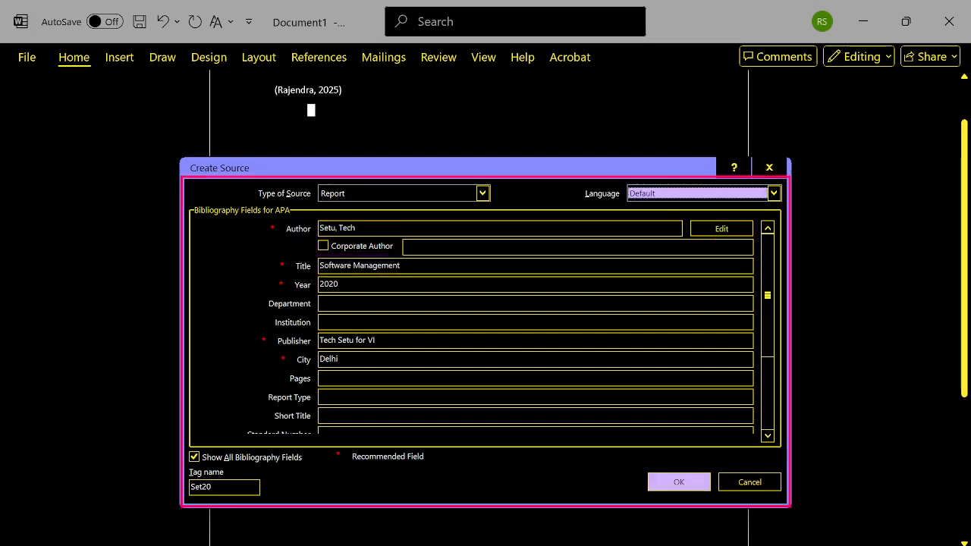
key(shift+Tab)
key(shift+Tab)
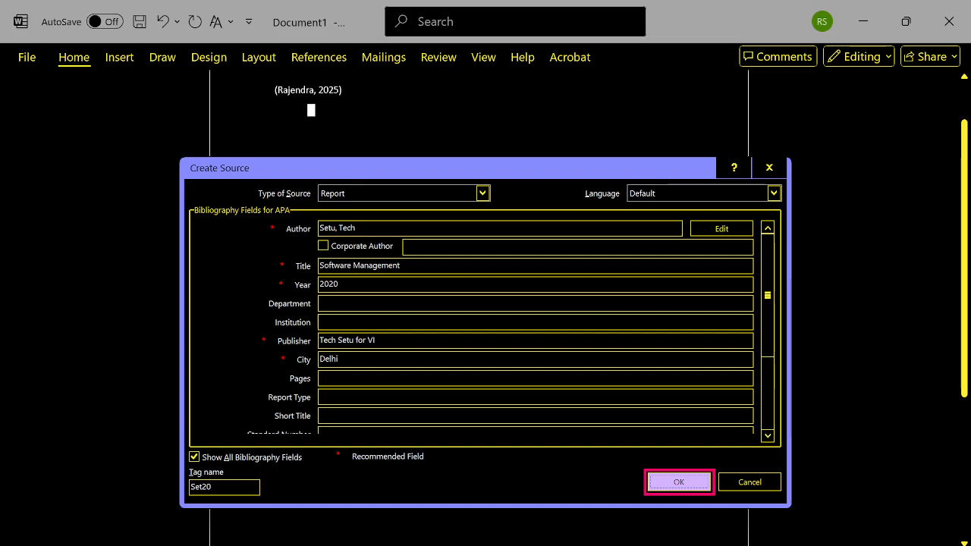
key(Return)
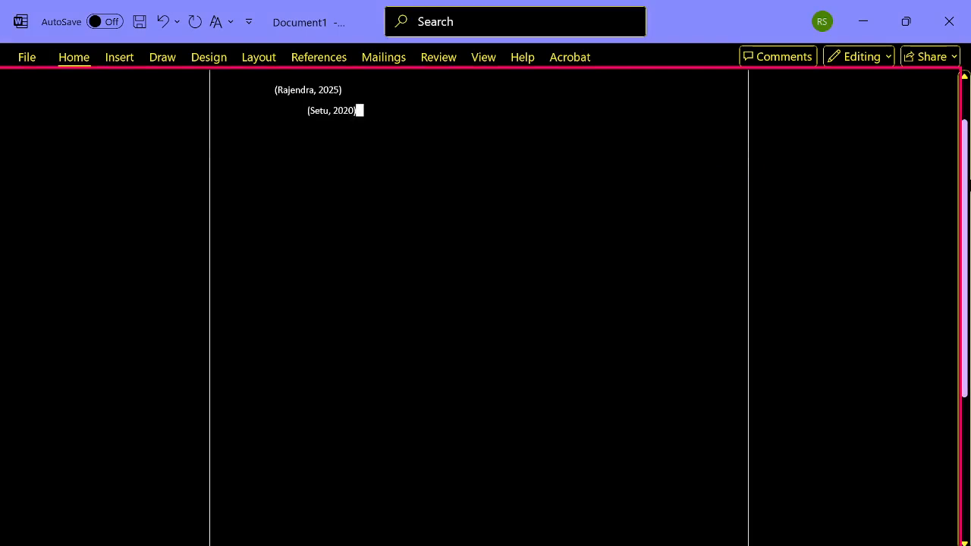
- Check the inserted citations and place the text cursor at the end of the report citation's line
key(Up)
key(Down)
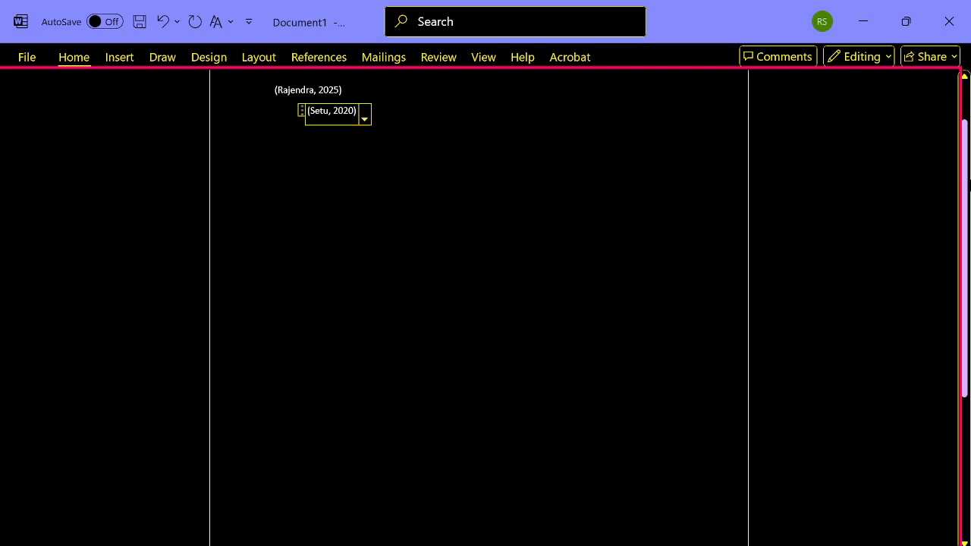
key(End)
key(Return)
key(BackSpace)
- Examine the Insert Citation choices, including the Computer Management and Software Management sources and the option to add a new source
key(alt+s)
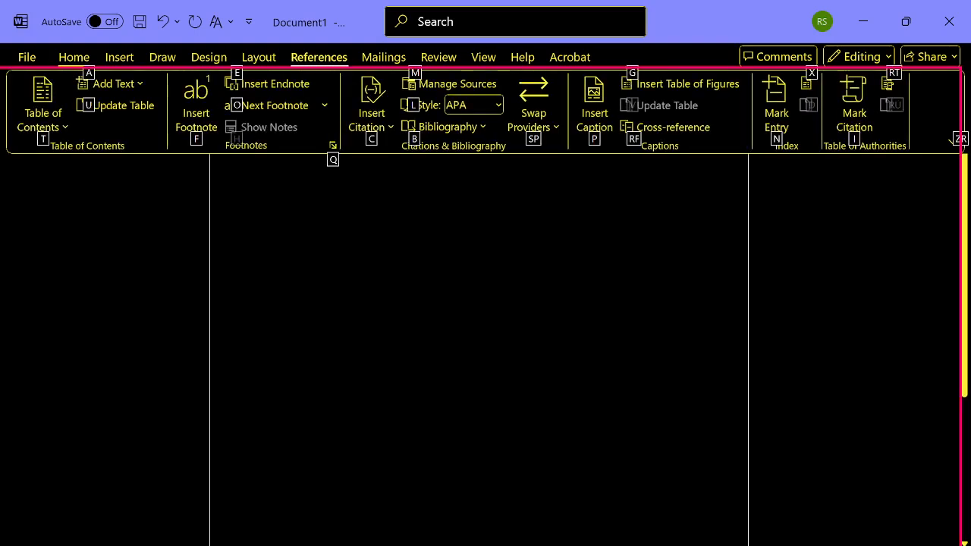
key(f)
key(ctrl+Right)
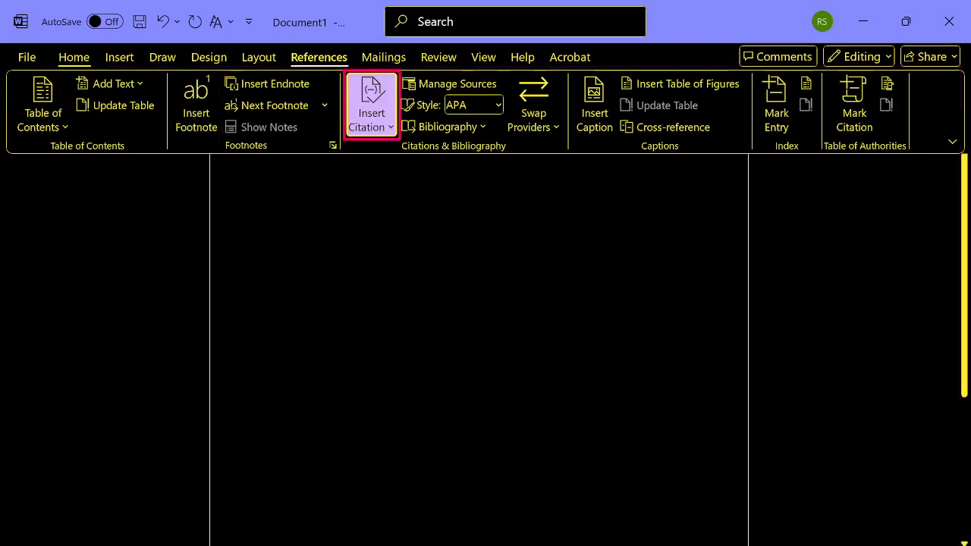
key(Tab)
key(Tab)
key(shift+Tab)
key(shift+Tab)
key(Return)
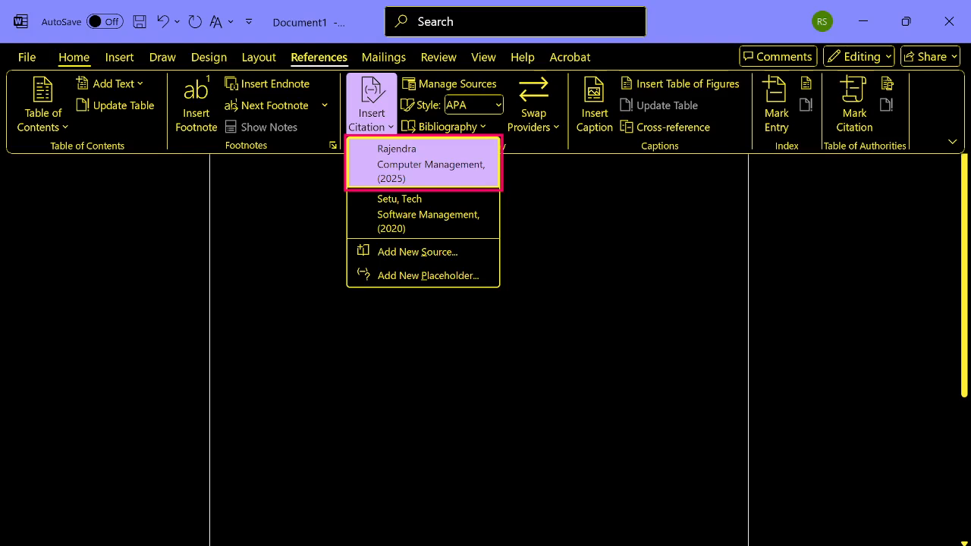
key(Down)
key(Down)
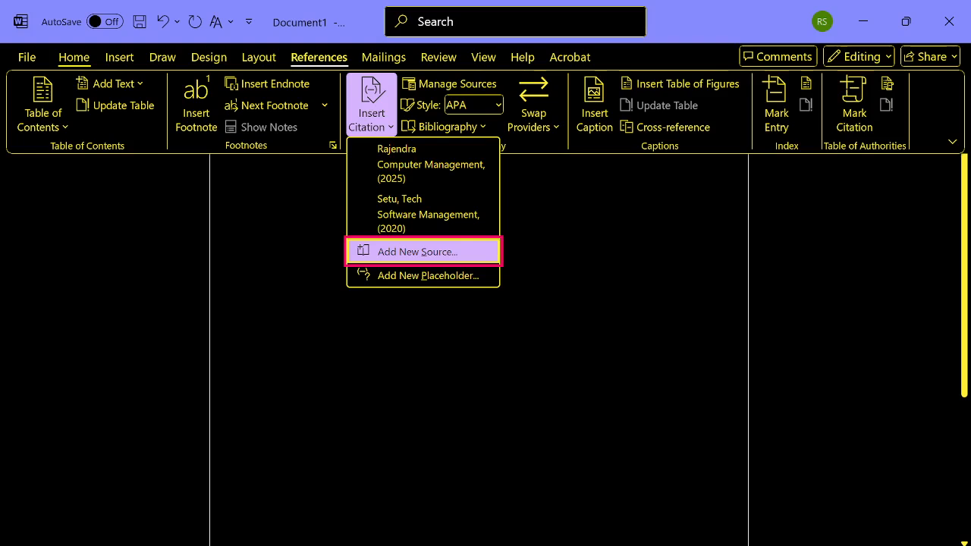
key(Up)
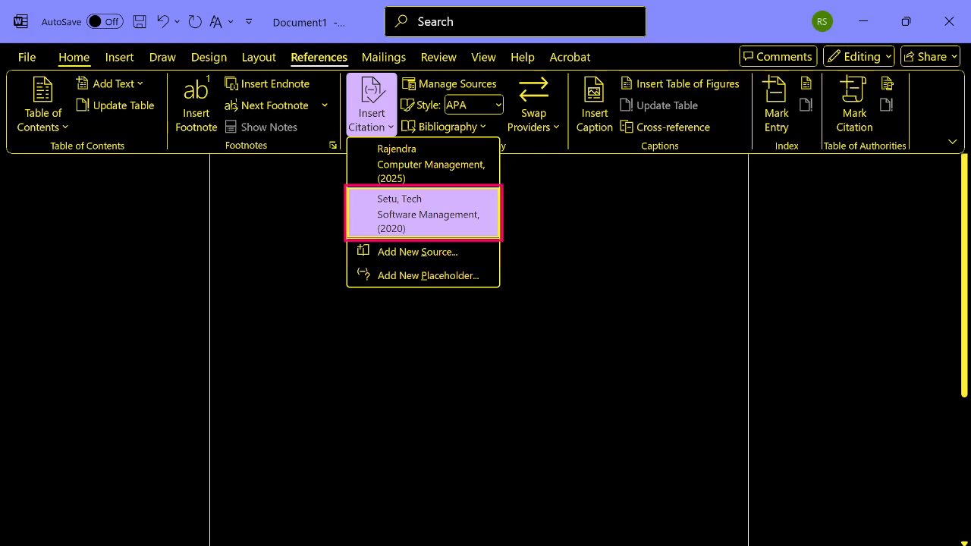
key(Up)
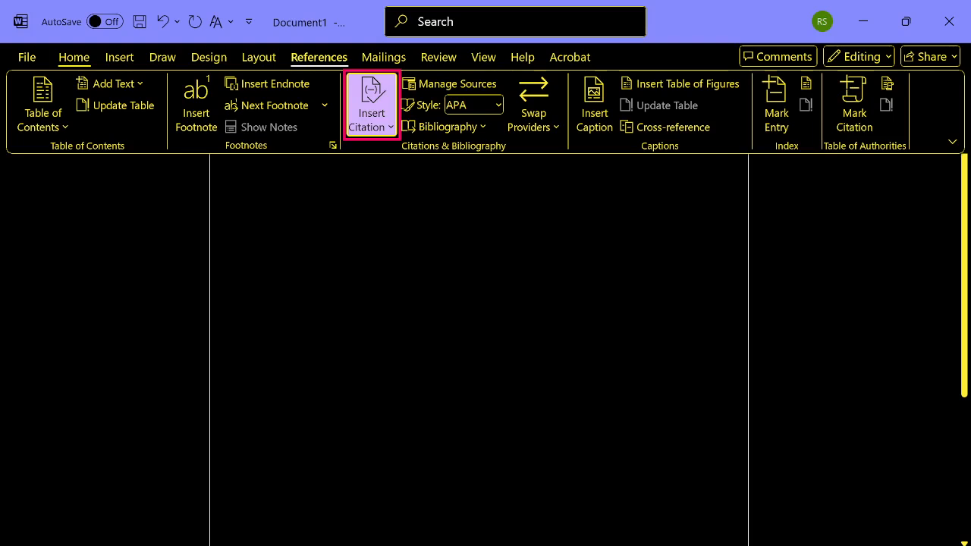
- Open the Source Manager and preview the Computer Management and Software Management sources in the Master List
key(Tab)
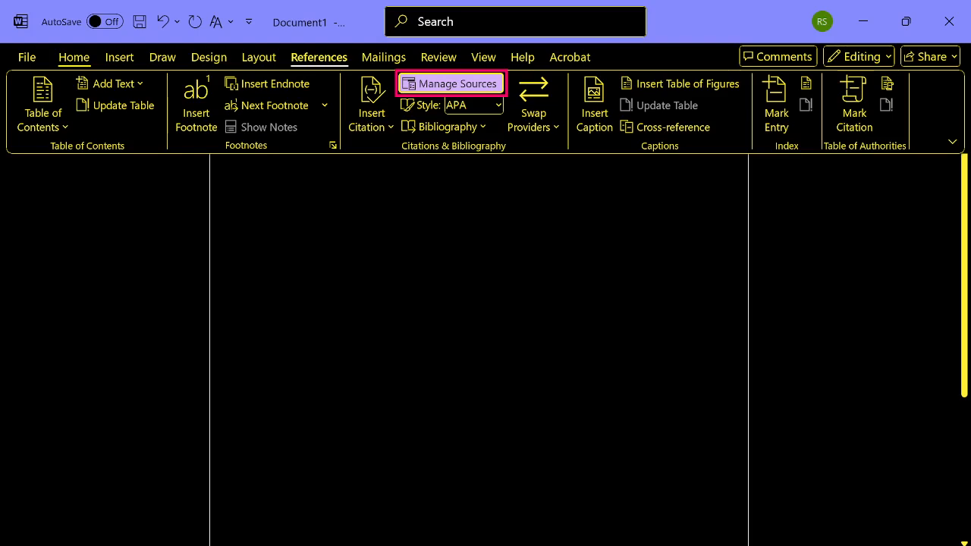
key(Return)
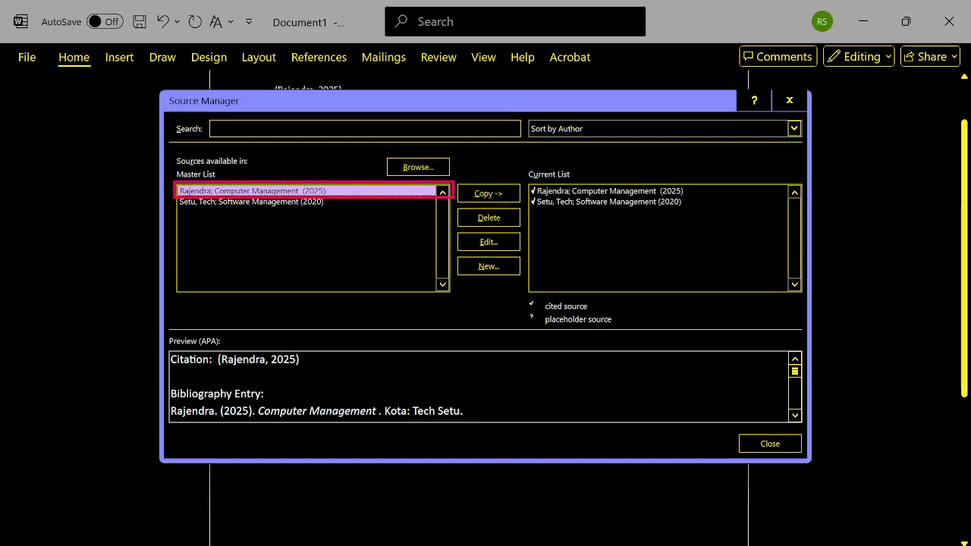
key(Down)
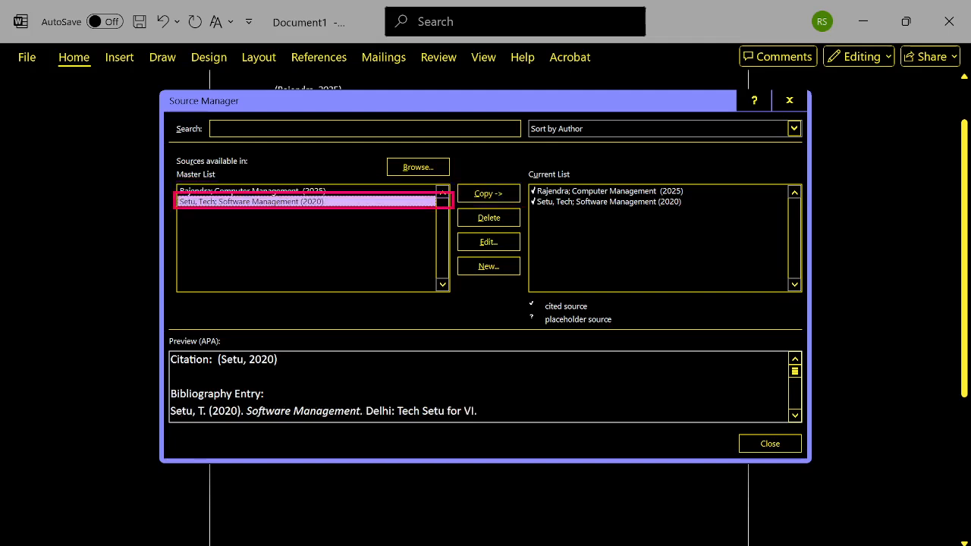
key(Up)
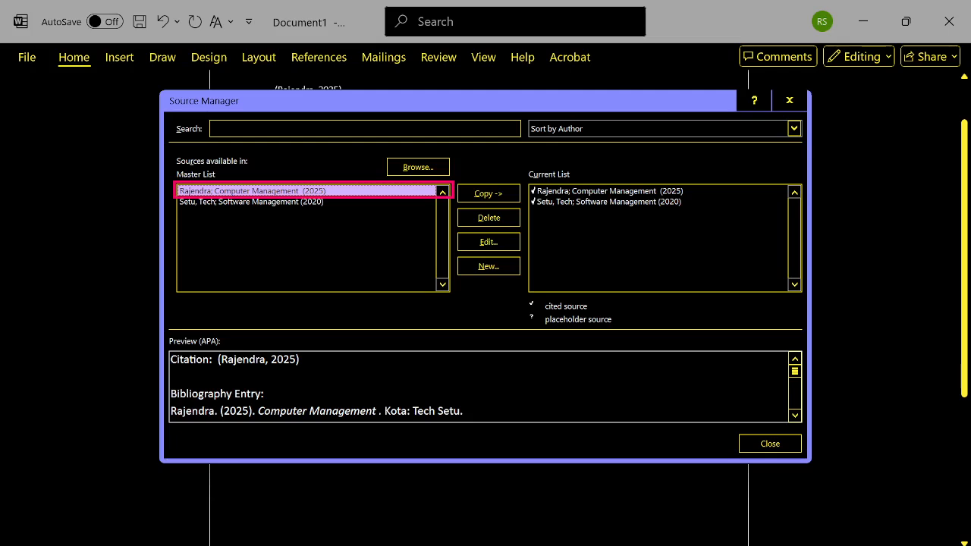
key(Down)
key(Up)
key(Down)
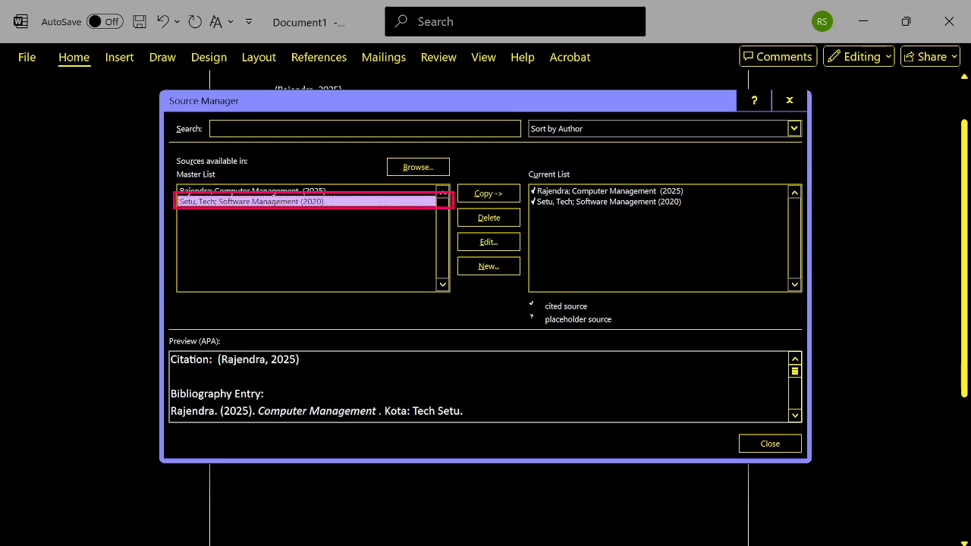
- Examine the Copy, Delete, Edit and New options for the Computer Management source in the Master List
key(Up)
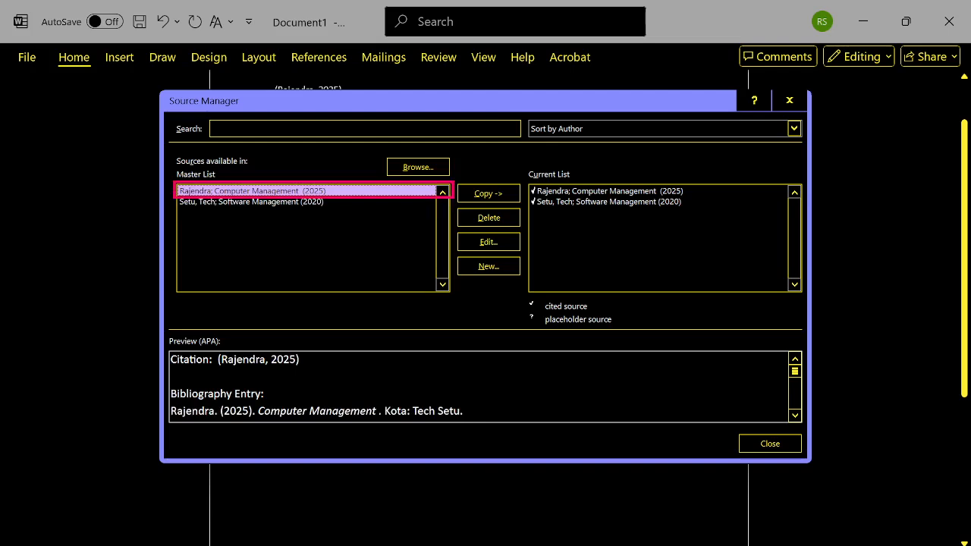
key(Tab)
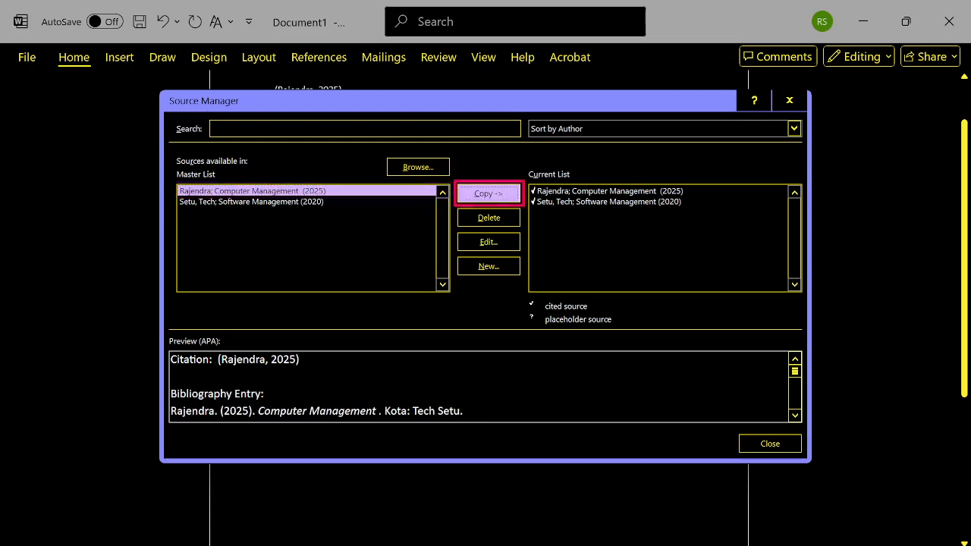
key(Tab)
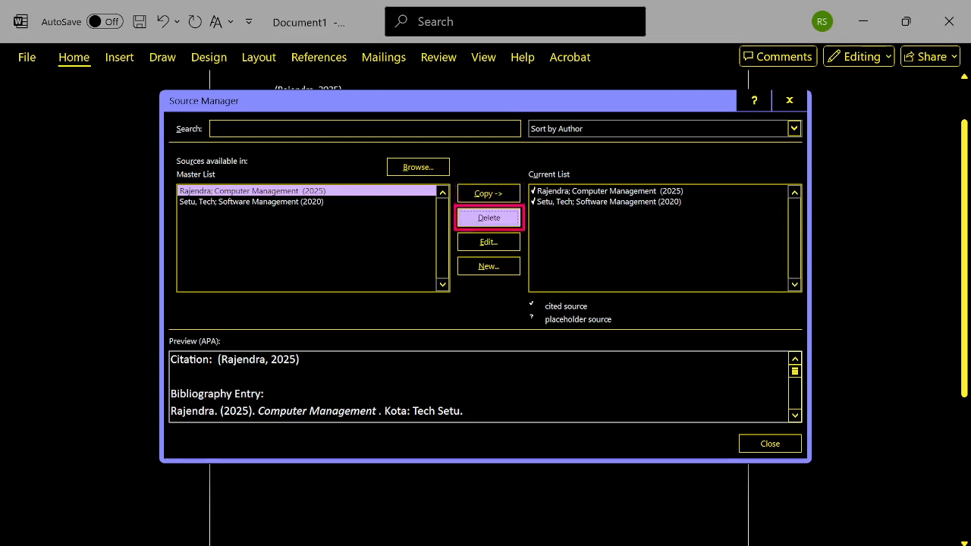
key(Tab)
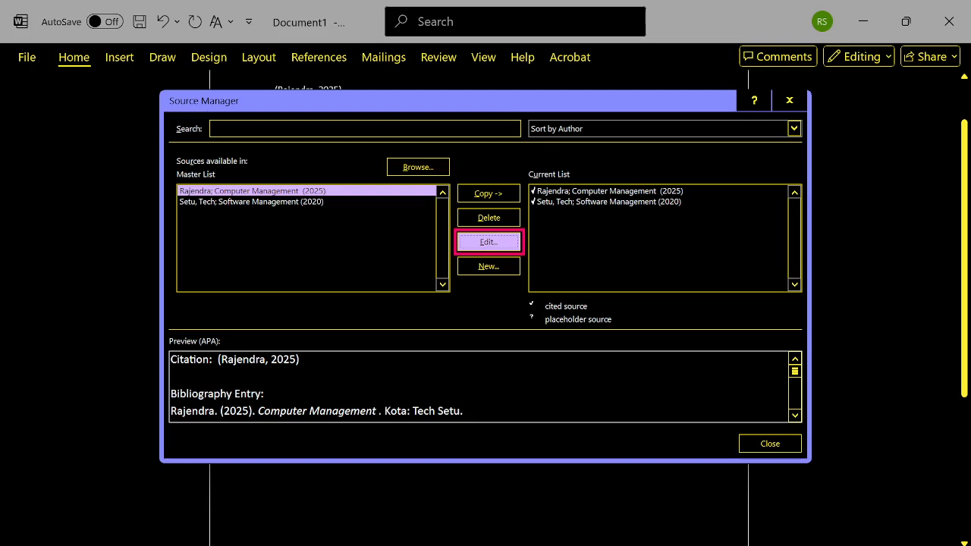
key(Tab)
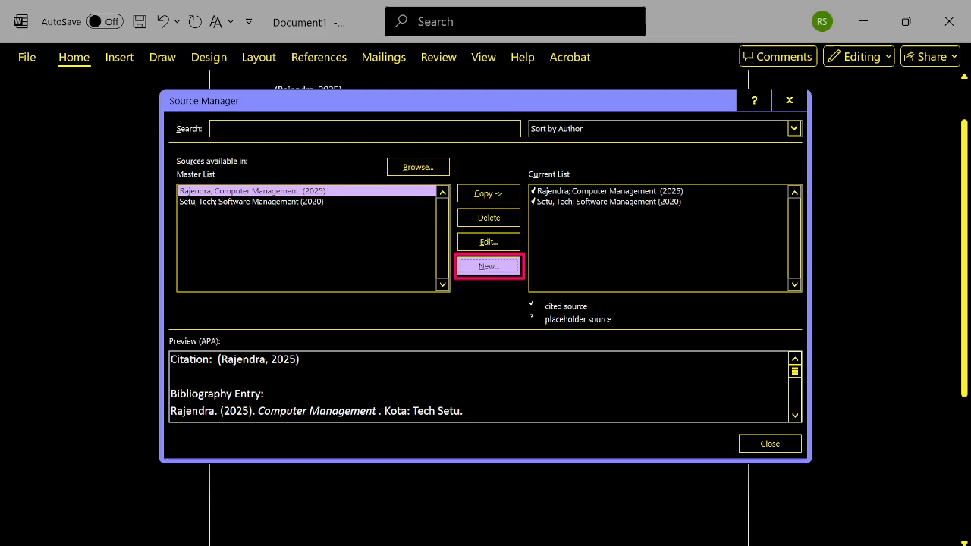
key(Tab)
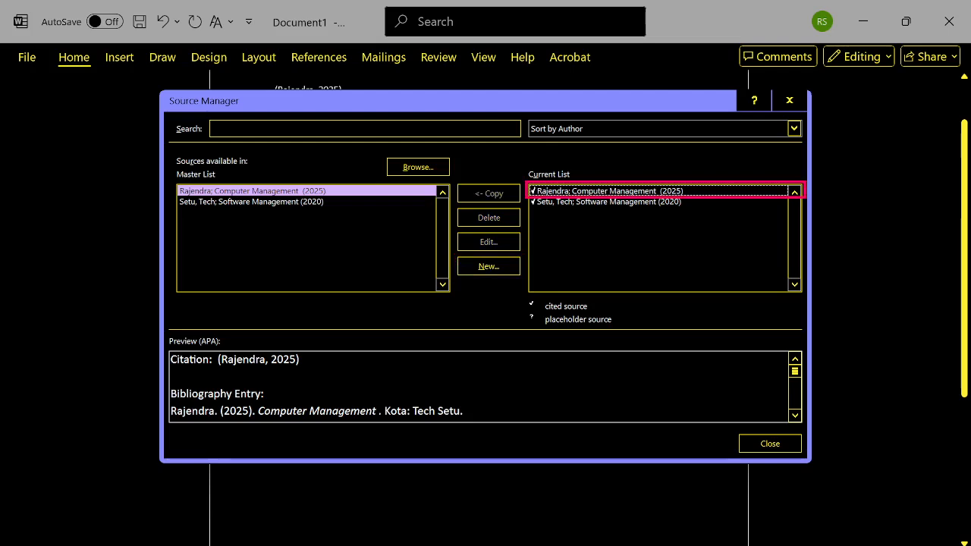
- Select the Computer Management source in the Current List, review the remaining controls, and close the Source Manager
key(space)
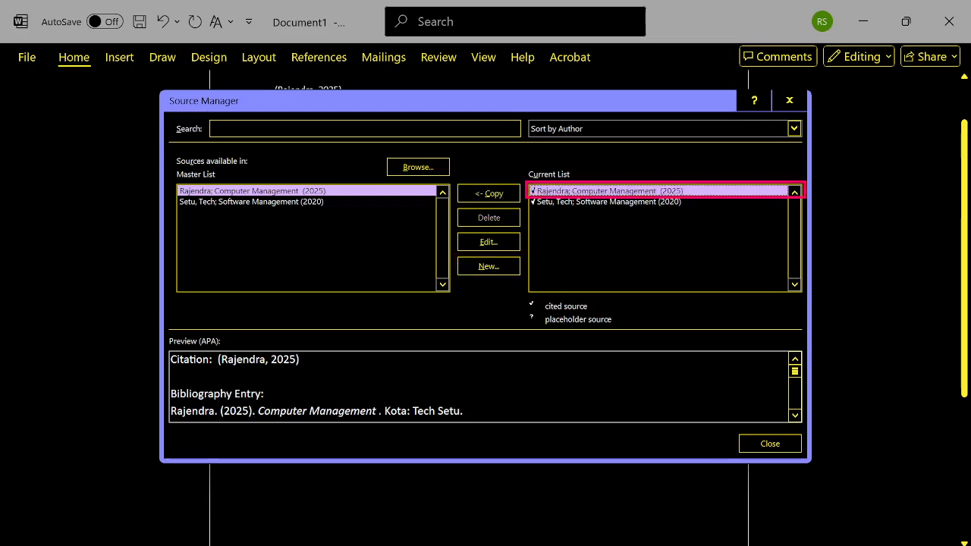
key(Tab)
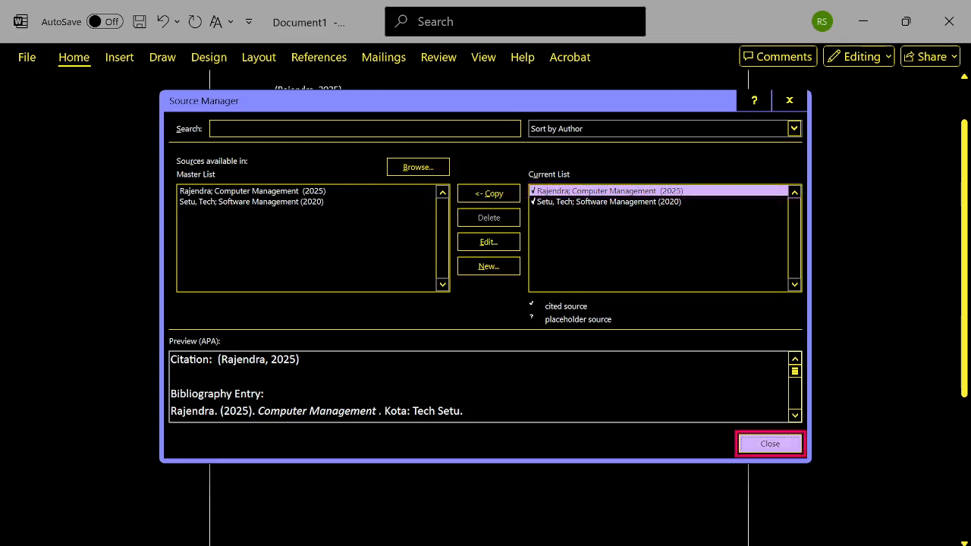
key(Tab)
key(Tab)
key(Tab)
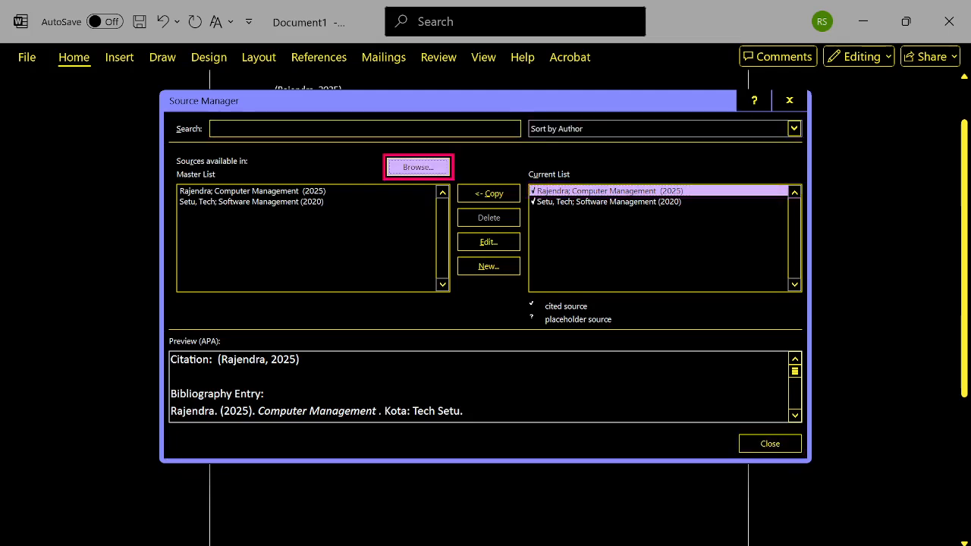
key(Tab)
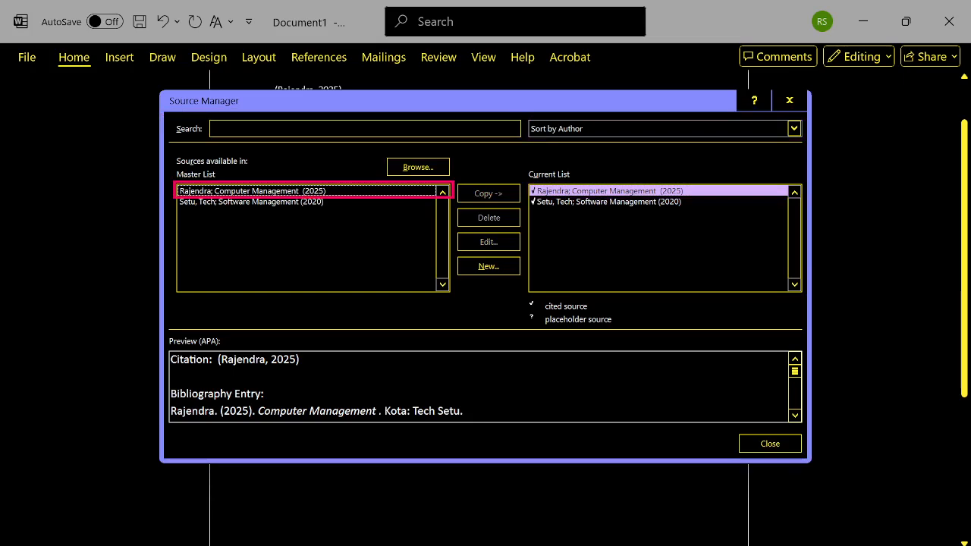
key(Escape)
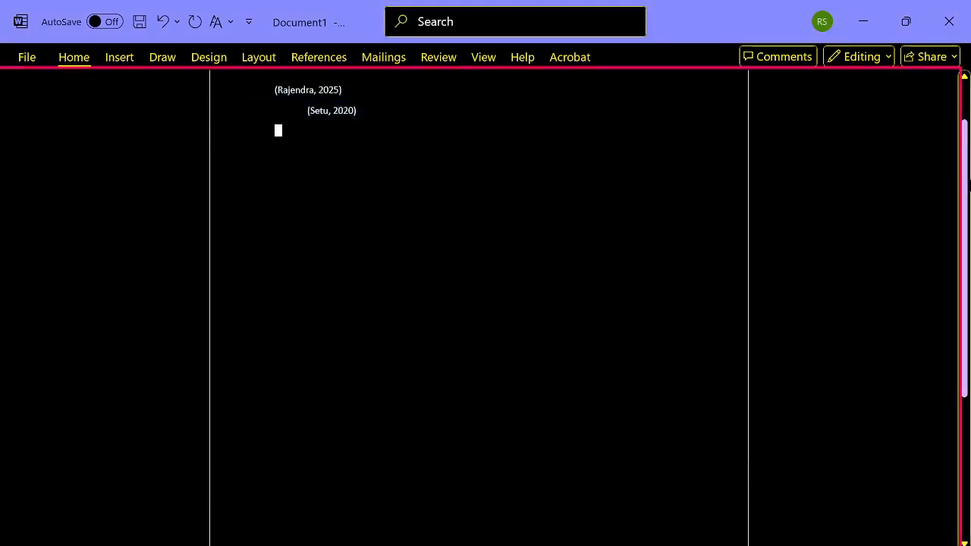
- Examine the available citation styles, from APA and Chicago through GB7714, GOST, Harvard, IEEE and ISO 690 to MLA
key(alt+s)
key(Tab)
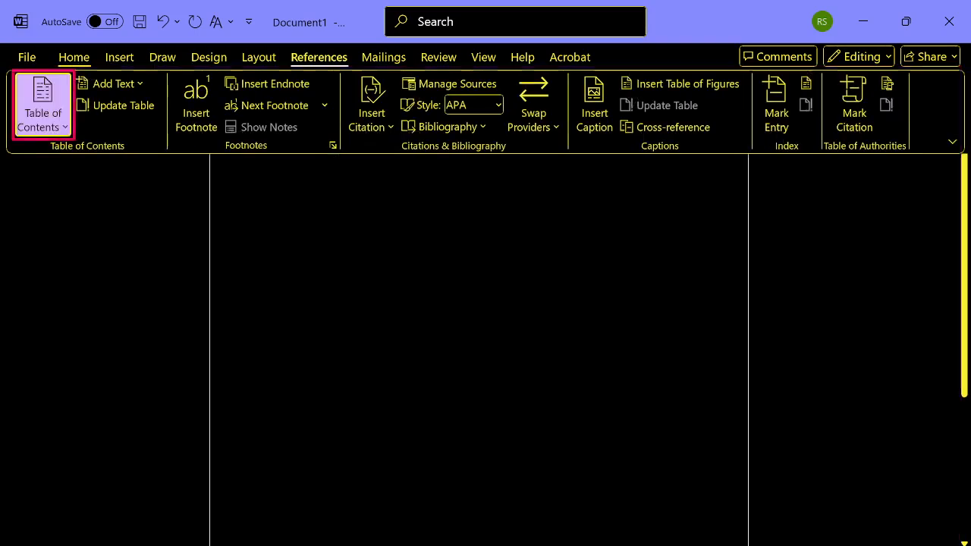
key(Tab)
key(Tab)
key(Tab)
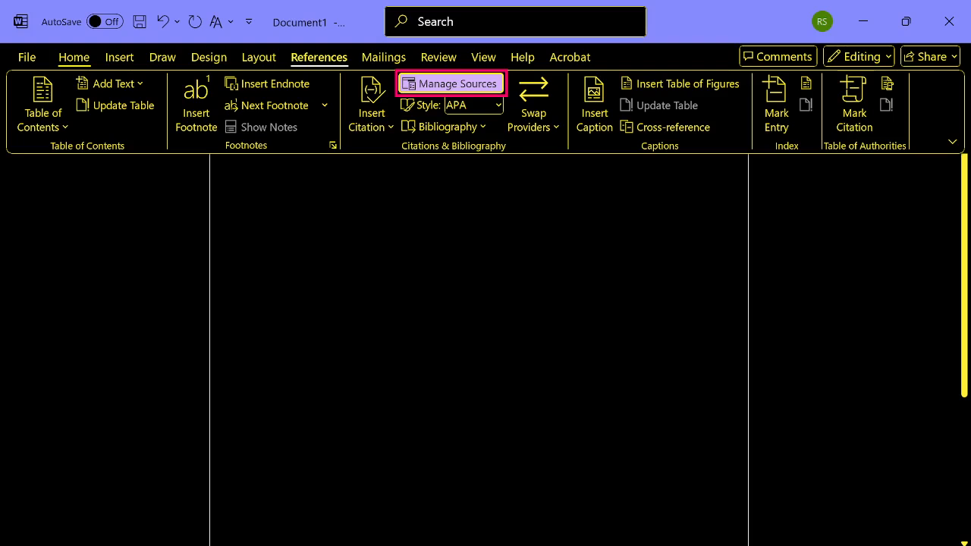
key(Down)
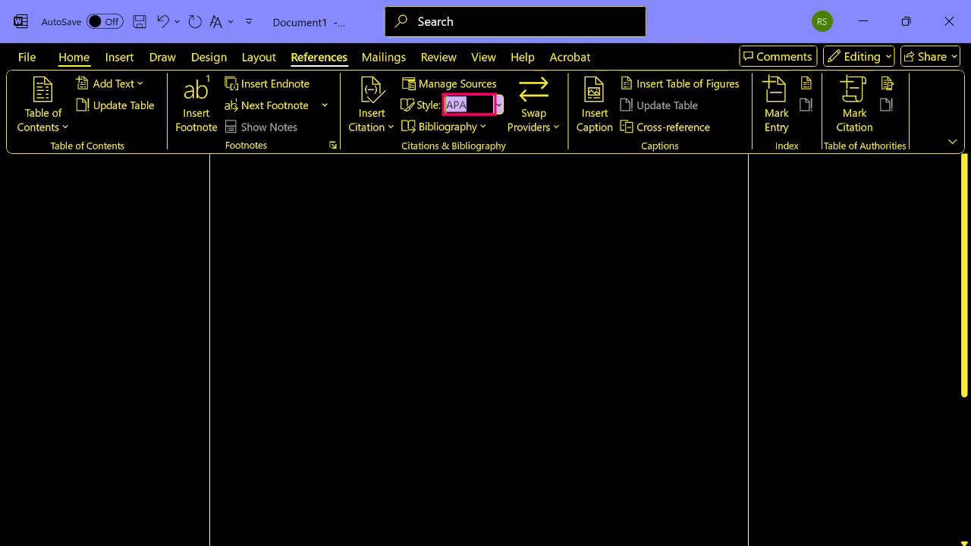
key(alt+Down)
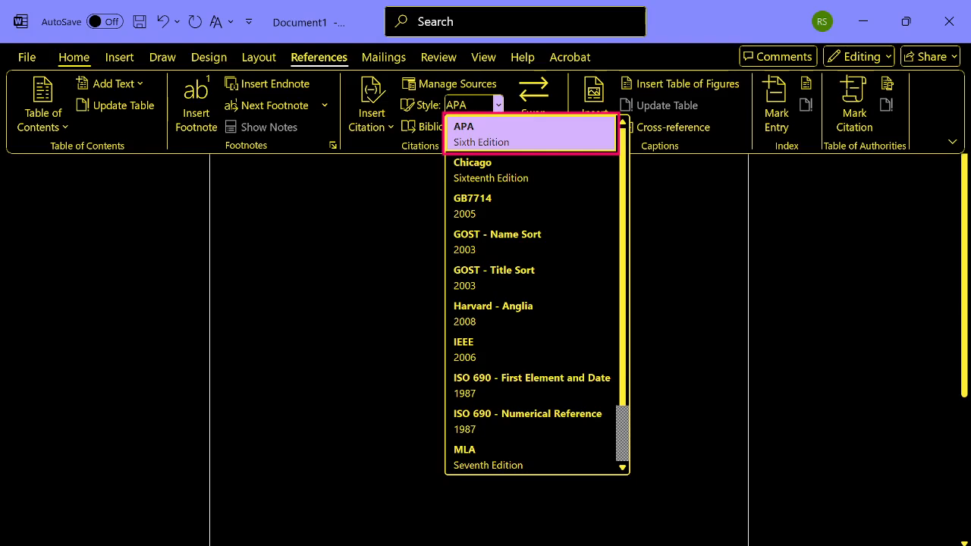
key(Down)
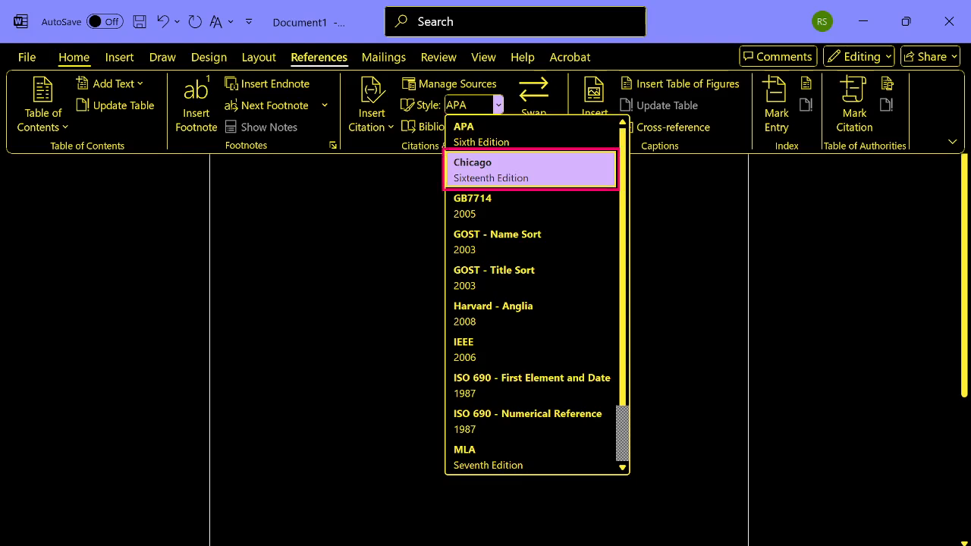
key(Down)
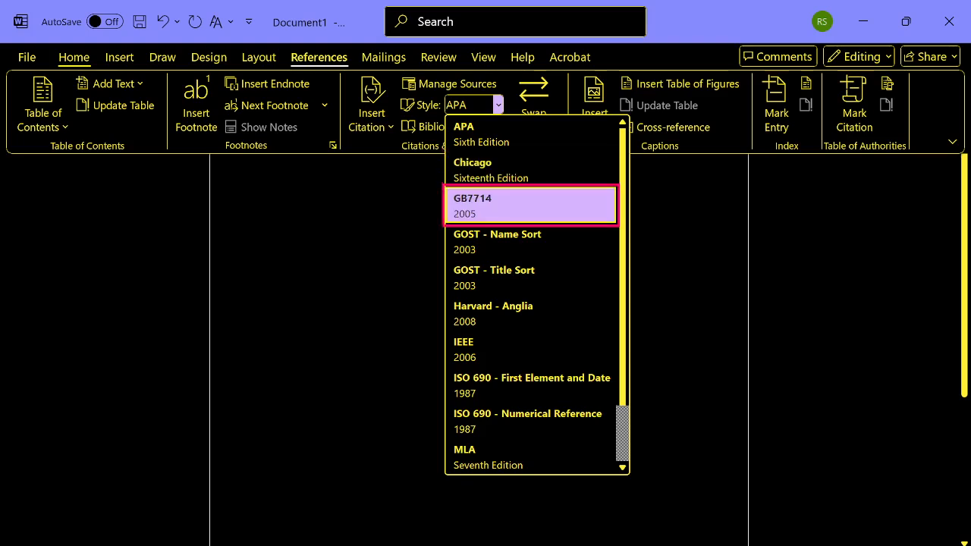
key(Down)
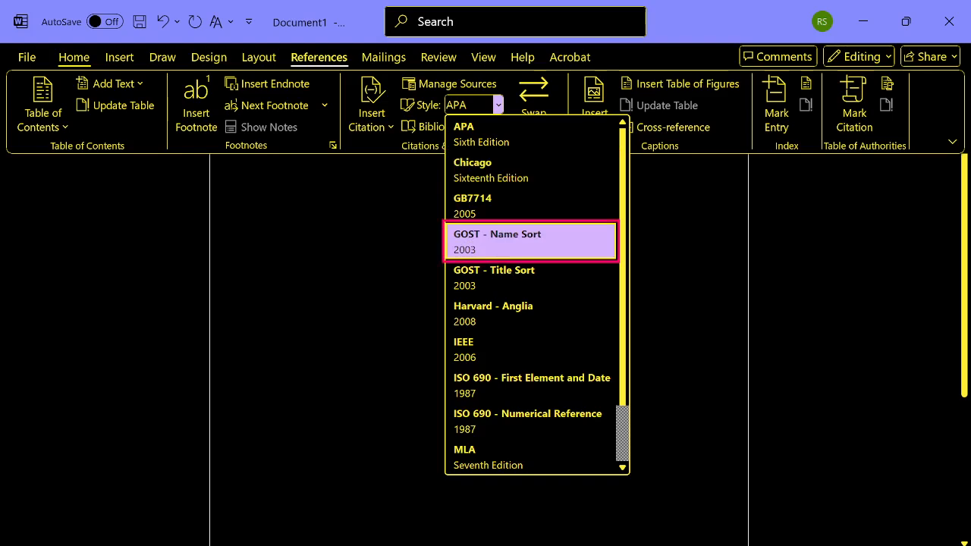
key(Down)
key(Down)
key(Down)
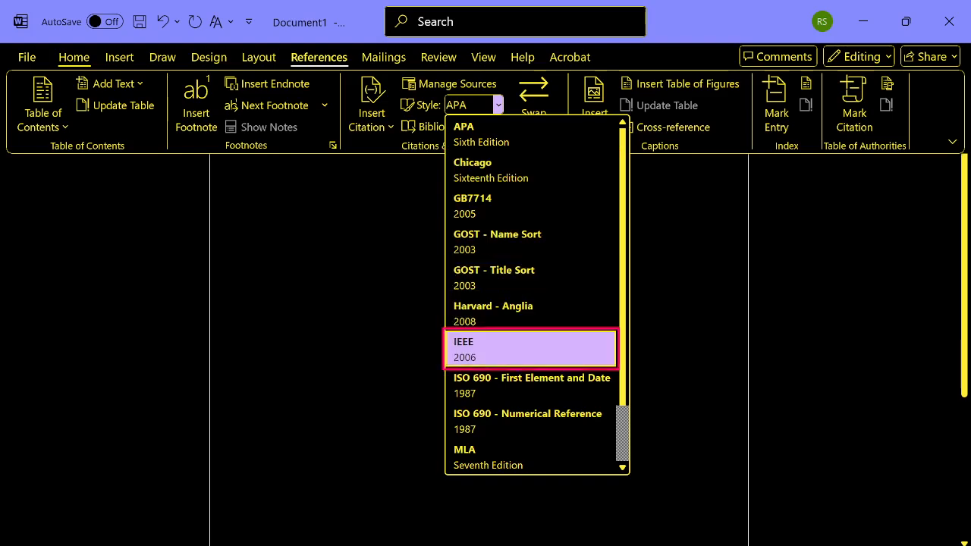
key(Down)
key(Down)
key(Down)
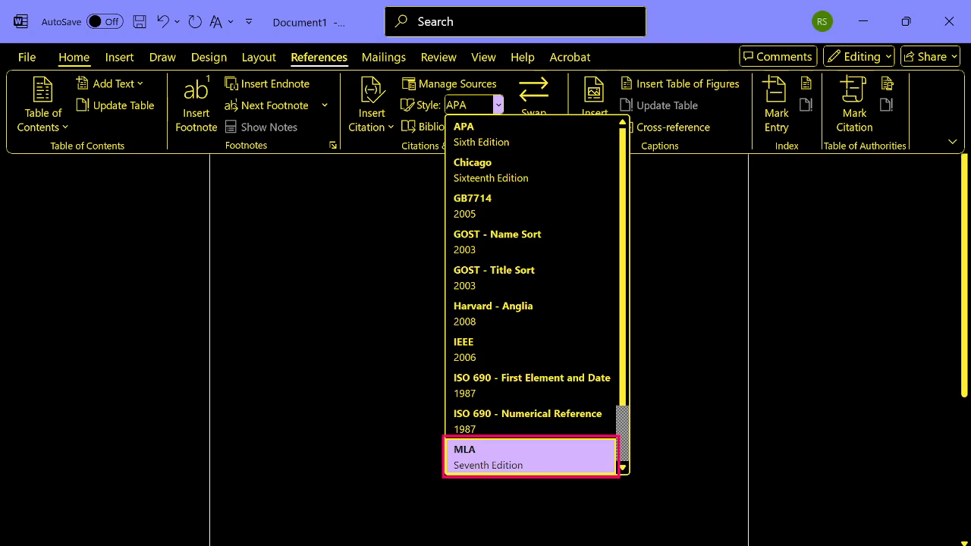
- Check the styles at the end of the list and apply APA Sixth Edition as the citation style
key(Up)
key(Up)
key(Up)
key(Up)
key(Up)
key(Up)
key(Up)
key(Up)
key(Up)
key(Up)
key(Up)
key(Up)
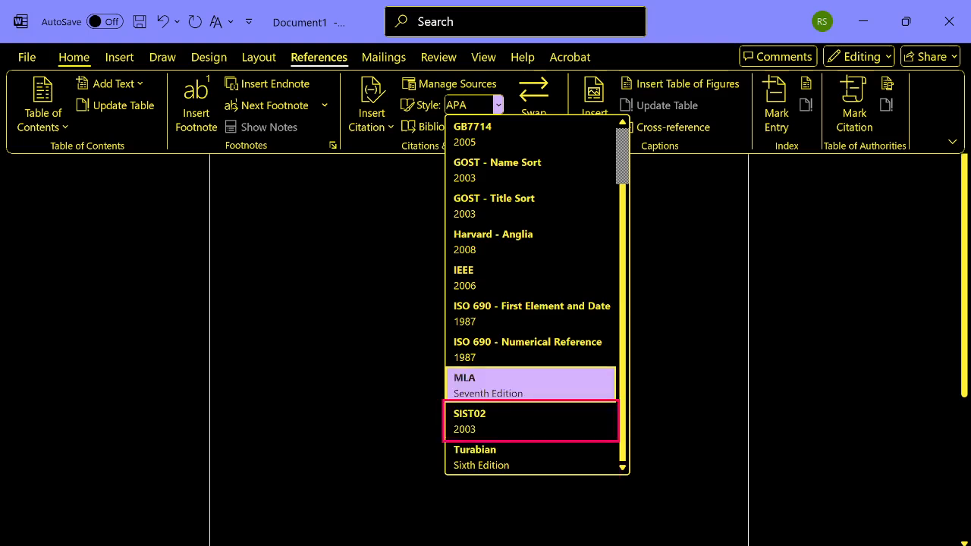
key(Down)
key(Down)
key(Down)
key(Down)
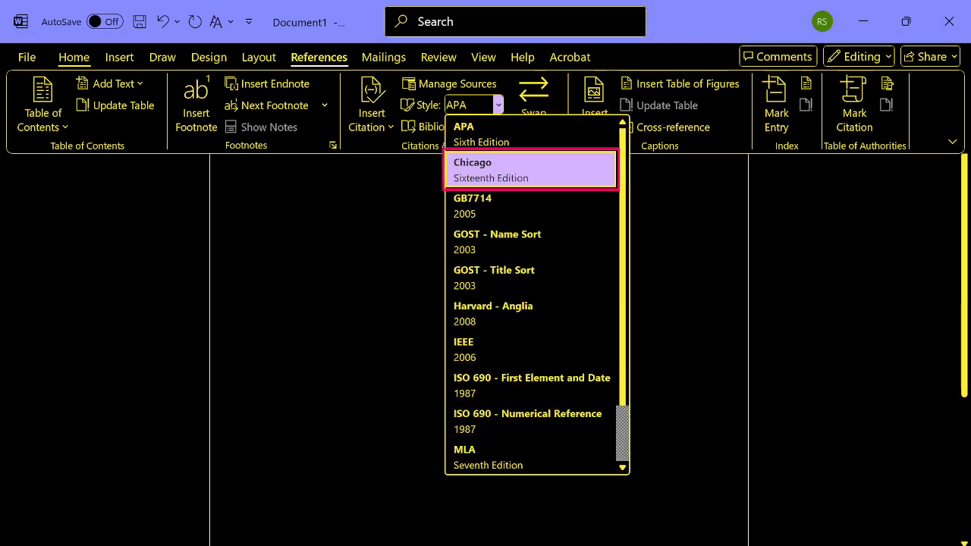
key(Down)
key(Up)
key(Up)
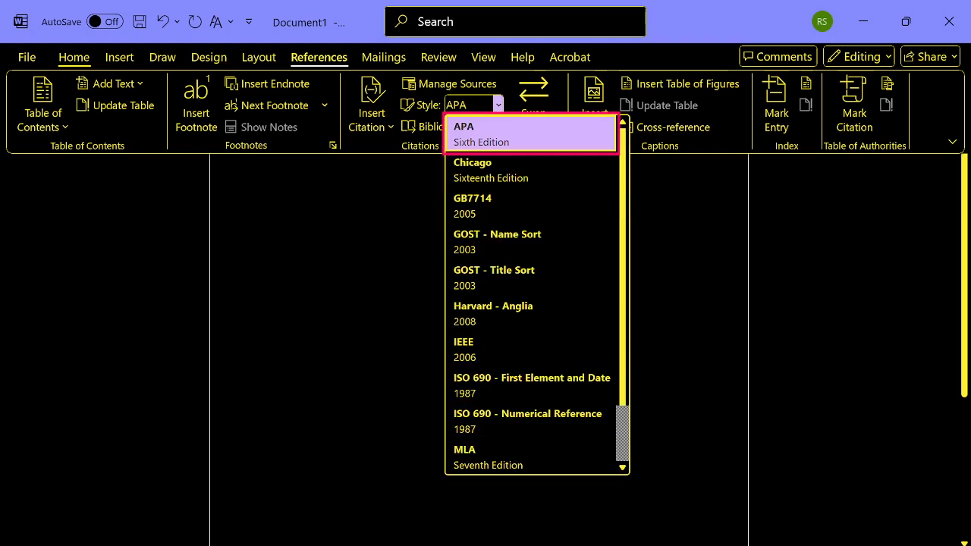
key(Return)
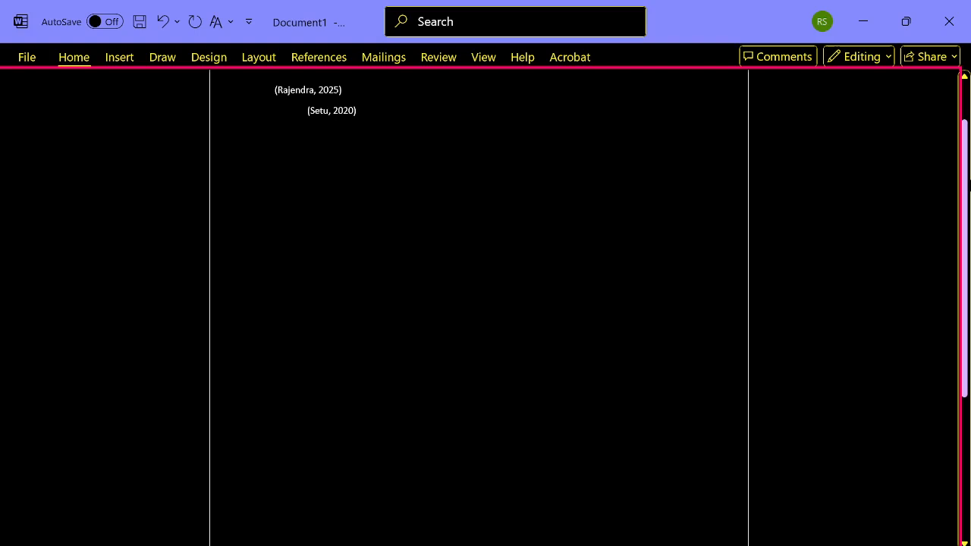
- Open the built-in bibliography formats and compare the Bibliography, References and Works Cited layouts
key(alt+s)
key(Tab)
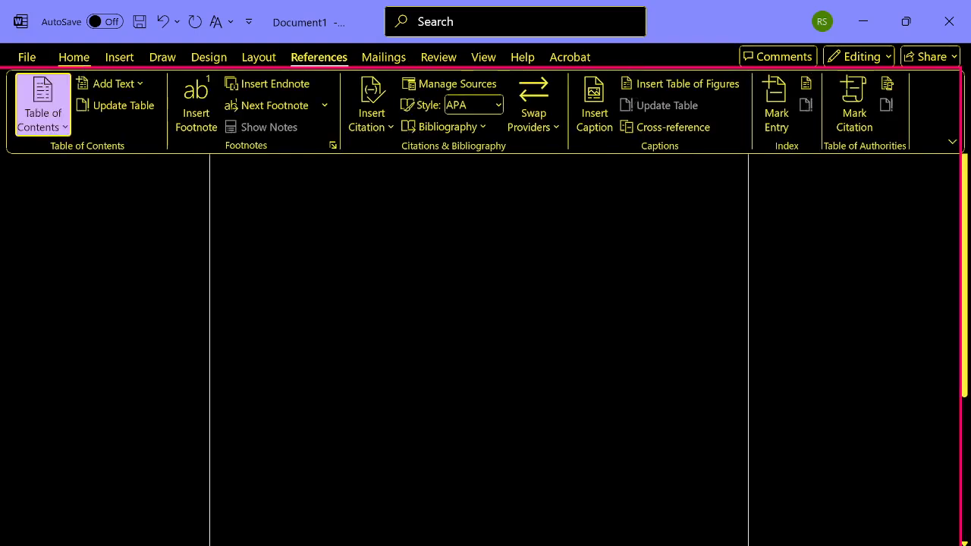
key(ctrl+Right)
key(ctrl+Right)
key(ctrl+Right)
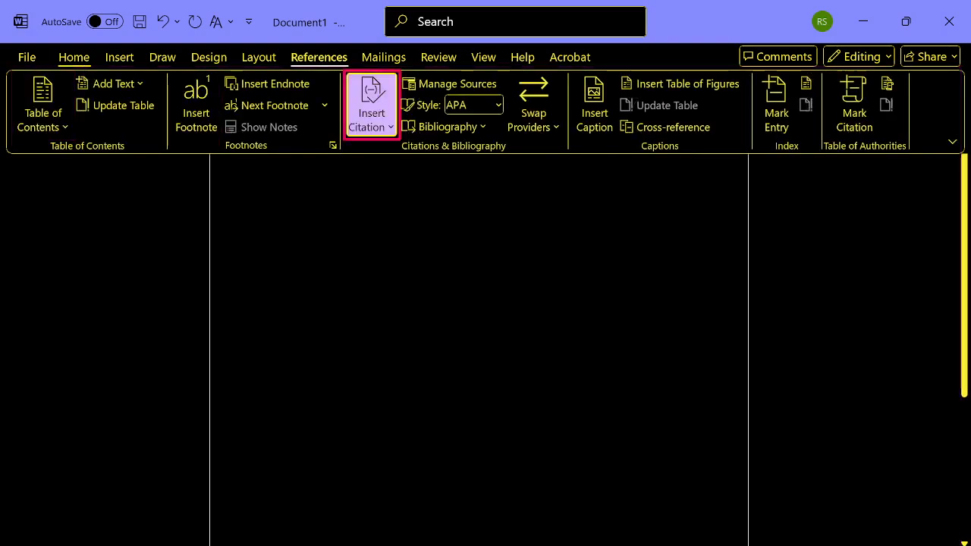
key(Right)
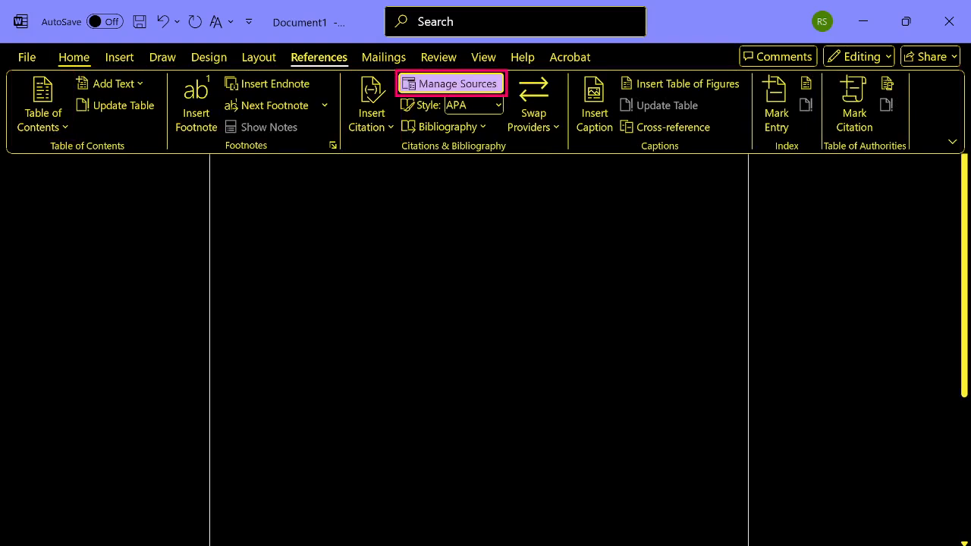
key(Down)
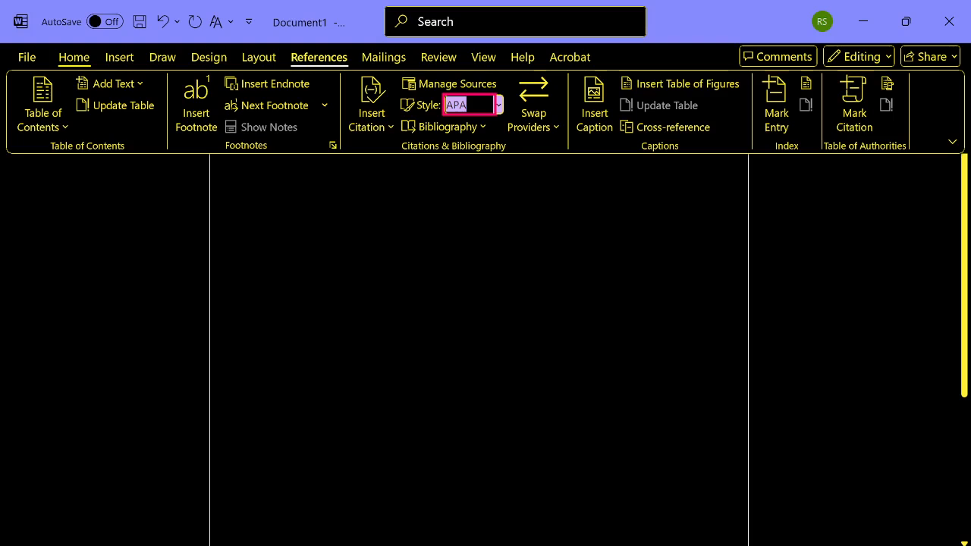
key(Tab)
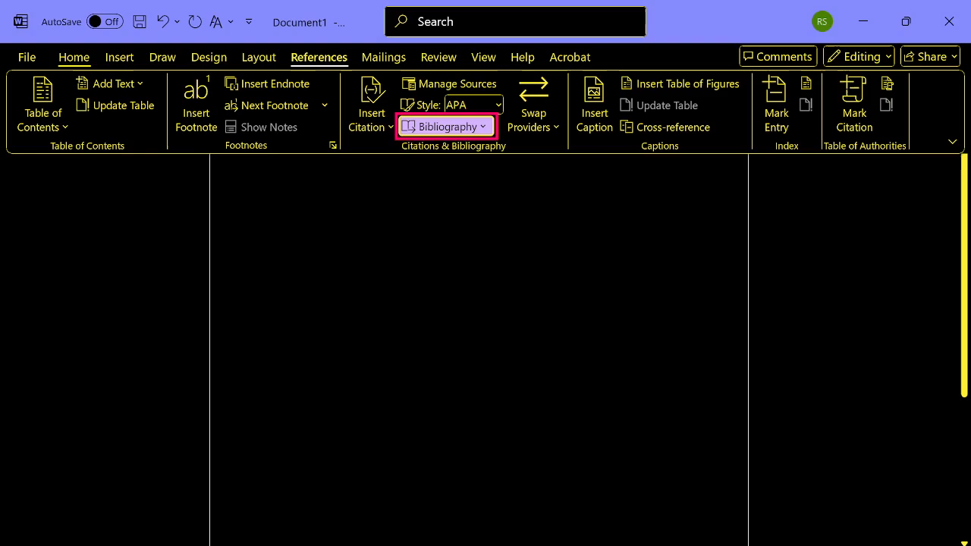
key(Return)
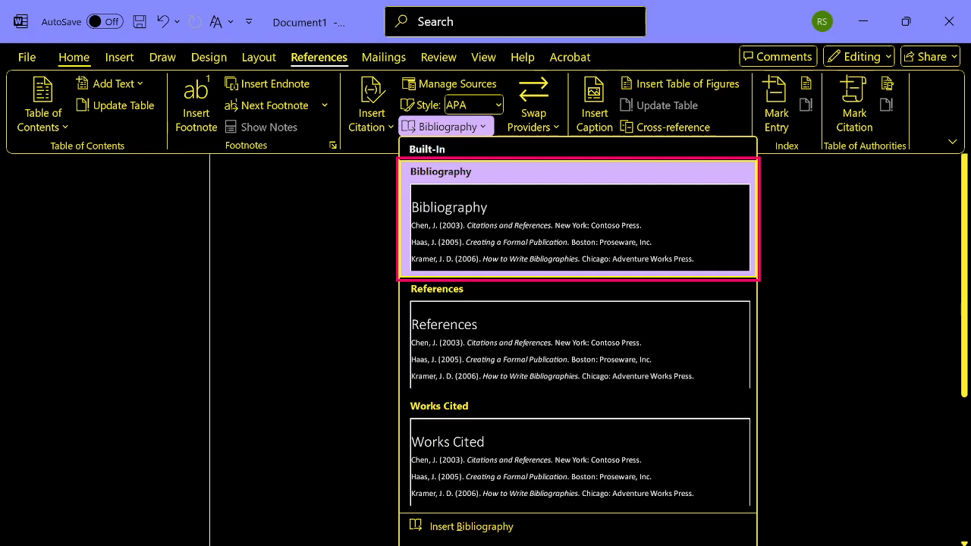
key(Down)
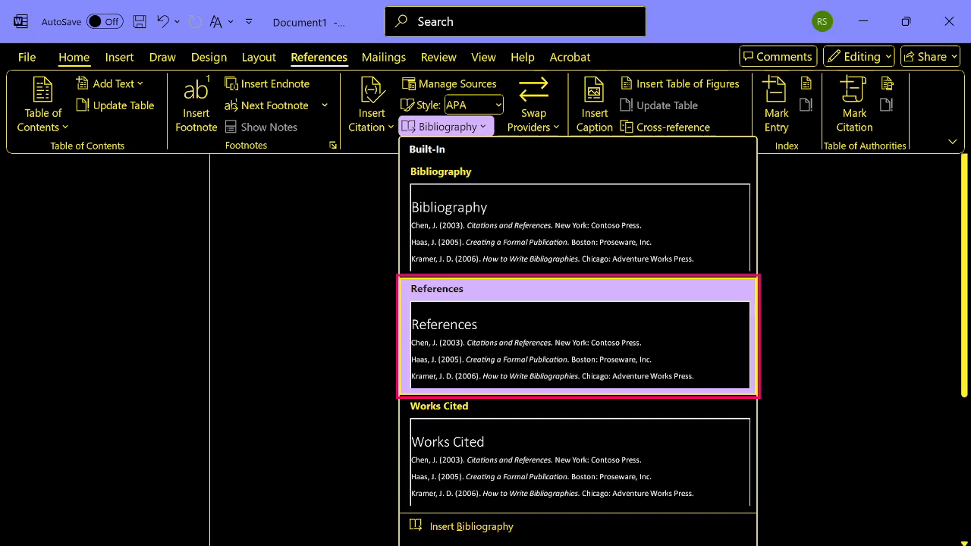
key(Up)
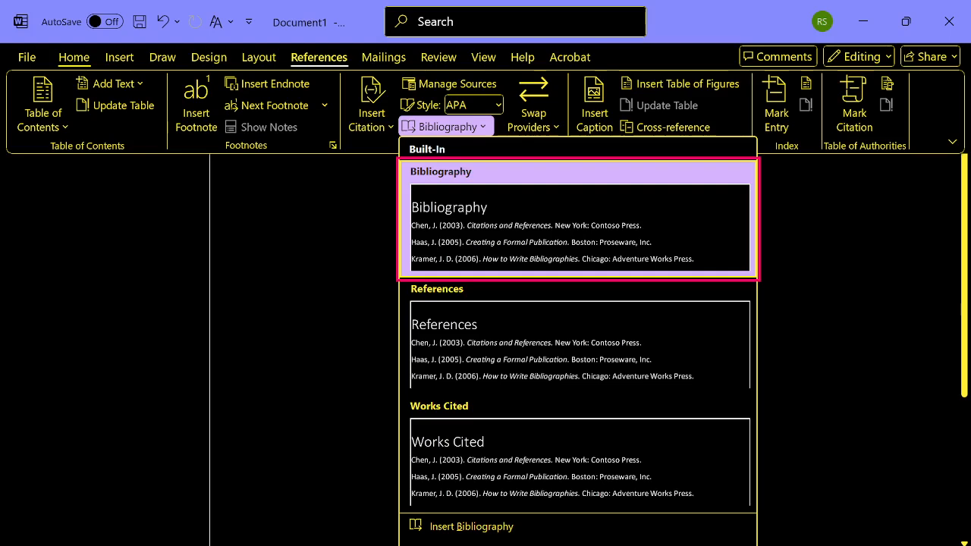
key(Down)
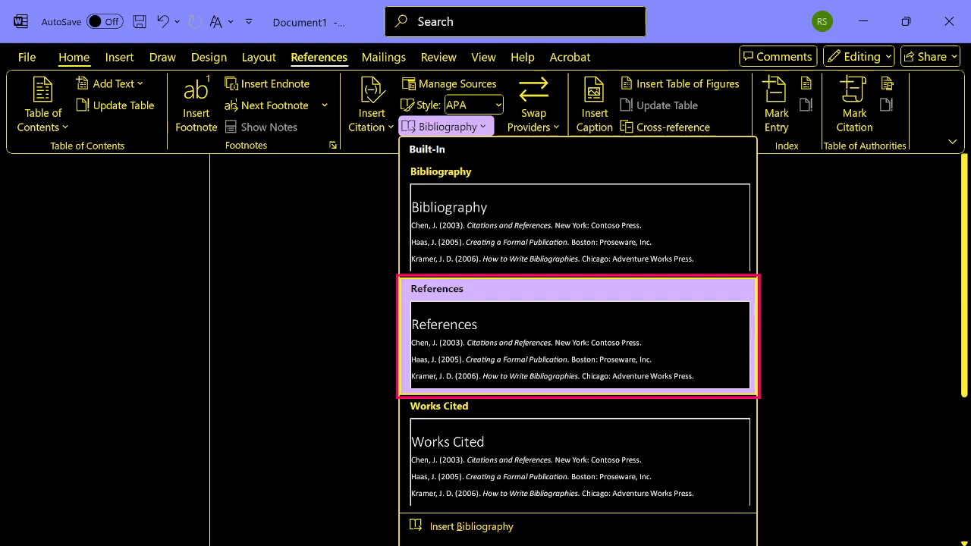
key(Up)
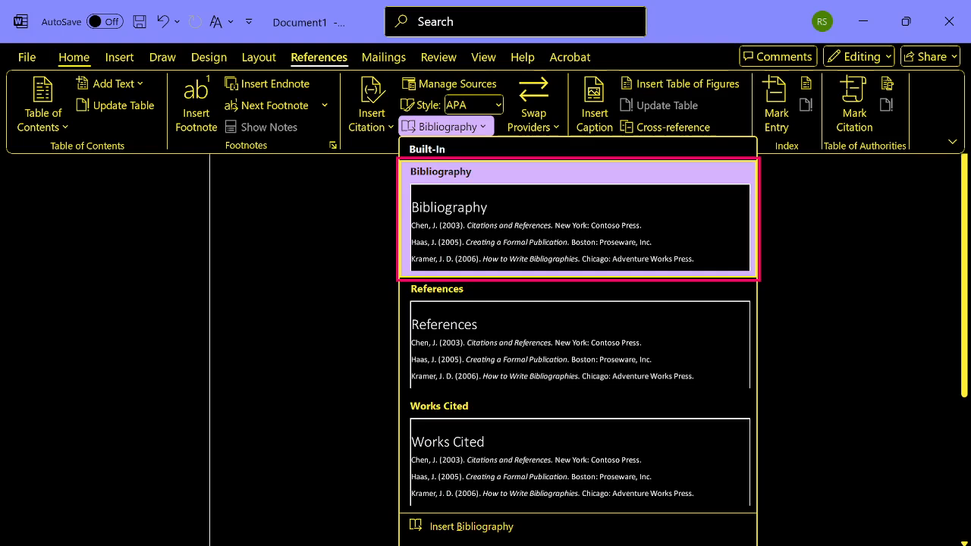
key(Down)
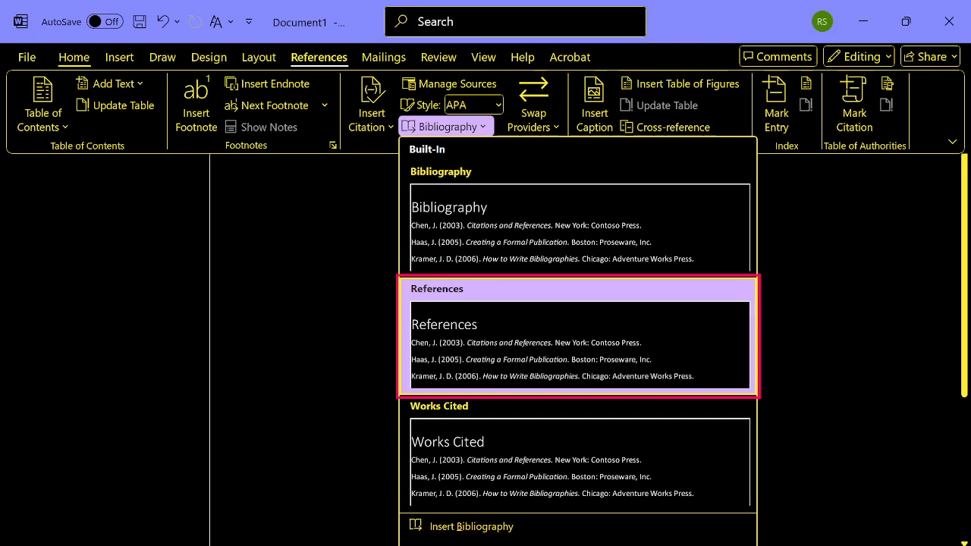
key(Down)
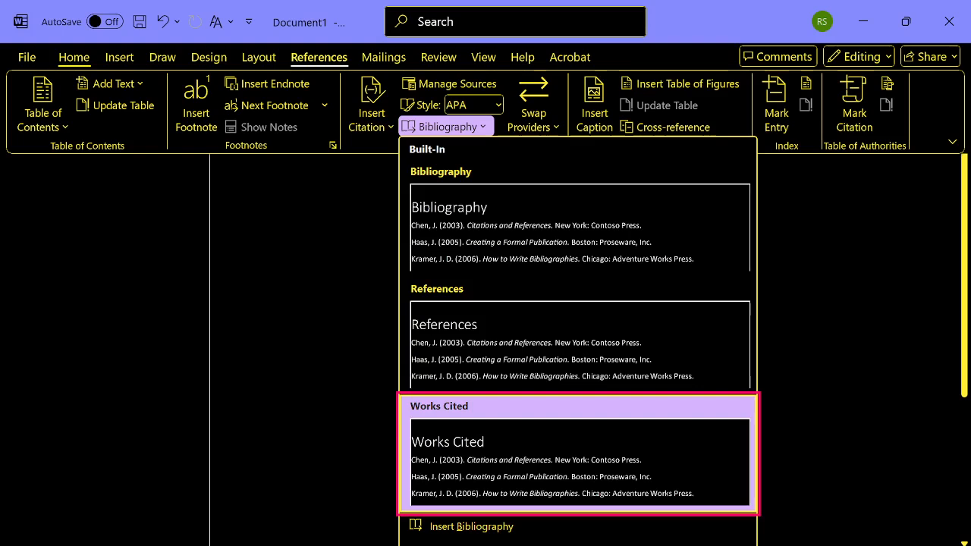
- Review the remaining bibliography options and insert the built-in Bibliography format into the document
key(Up)
key(Down)
key(Down)
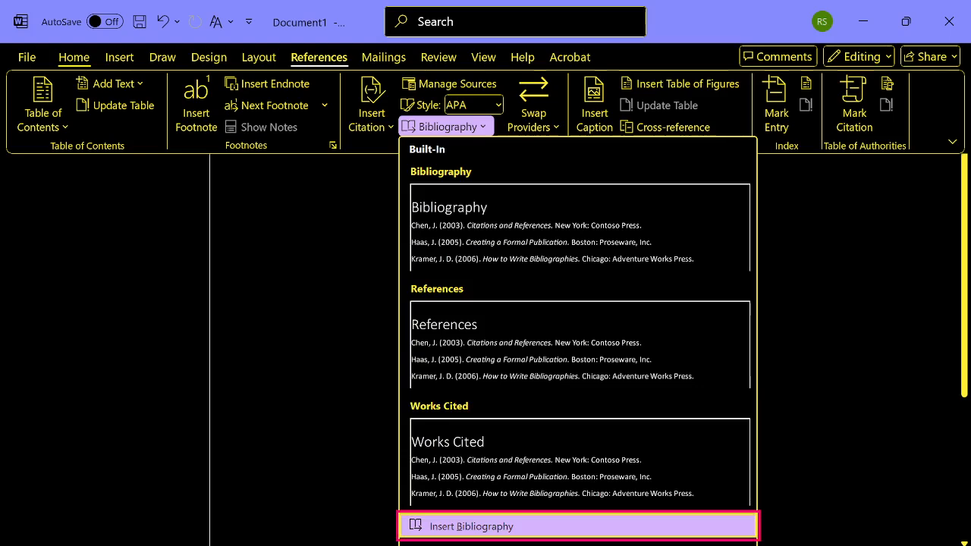
key(Down)
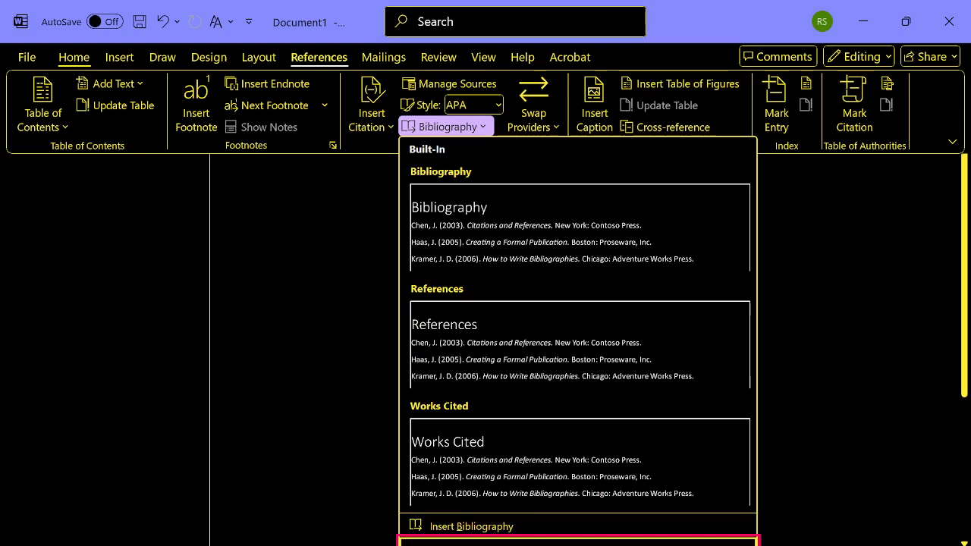
key(Down)
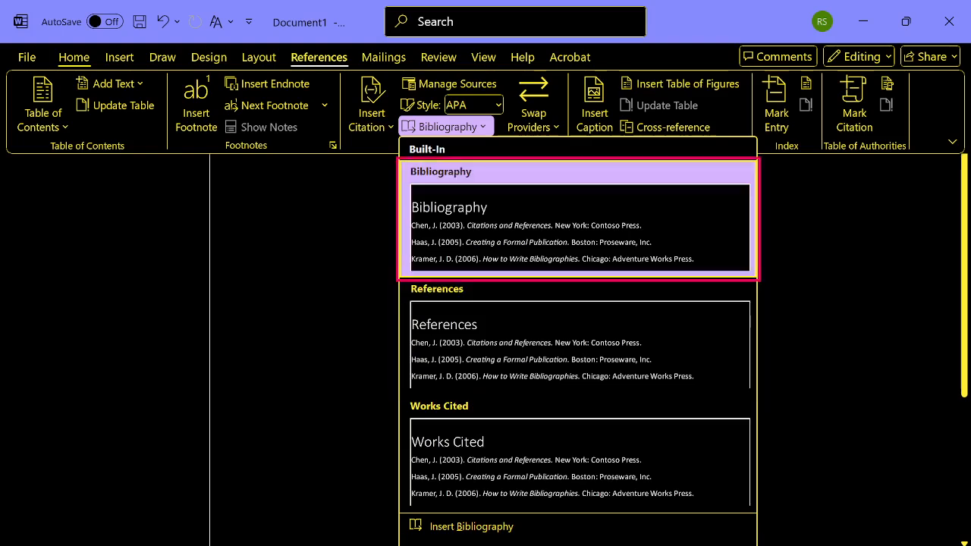
key(Return)
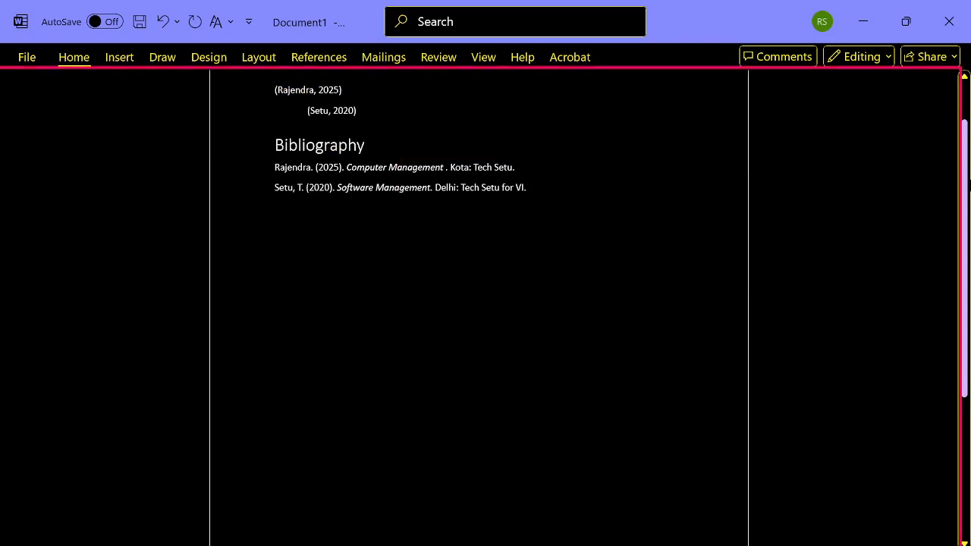
- Read through the inserted bibliography line by line and compare its entries with the in-text citations above it
key(Up)
key(Up)
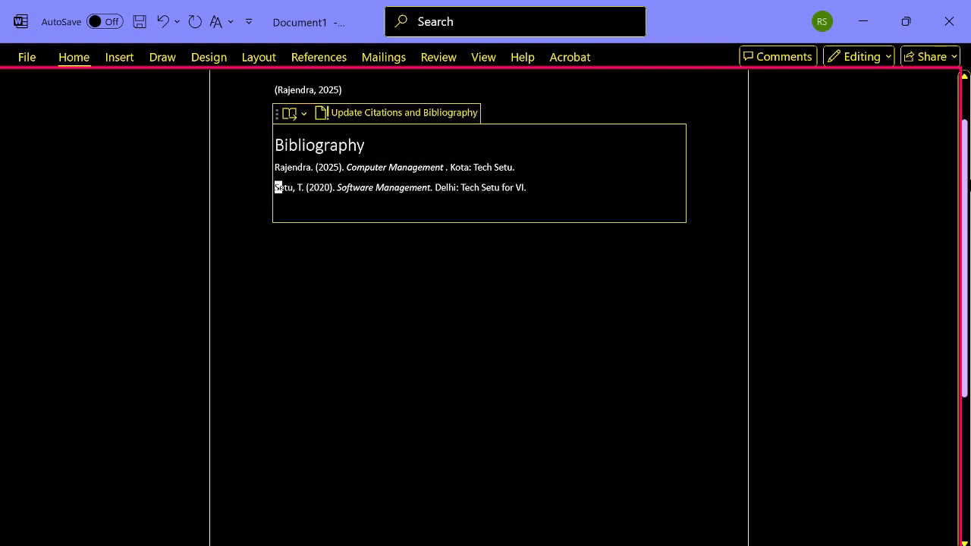
key(Up)
key(Up)
key(Up)
key(Up)
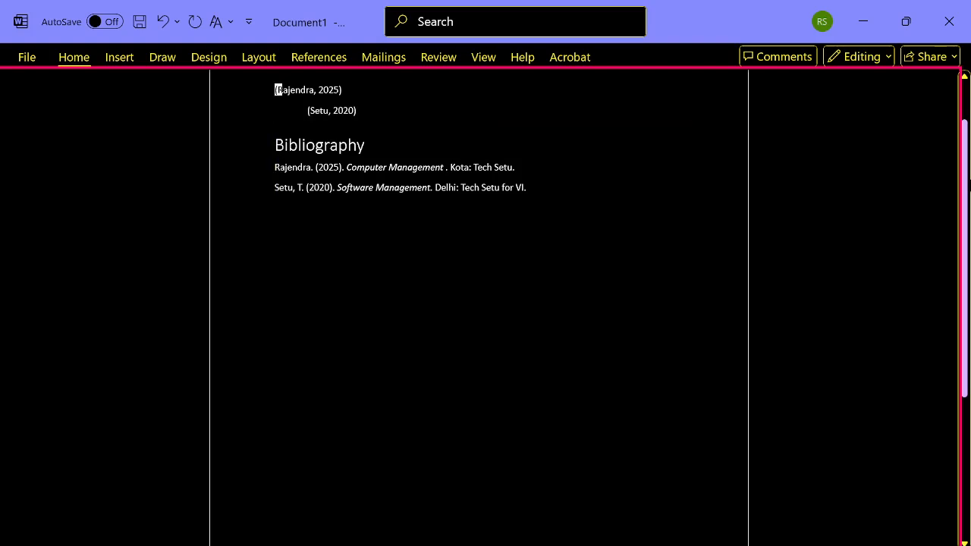
key(Down)
key(Up)
key(Down)
key(Down)
key(Down)
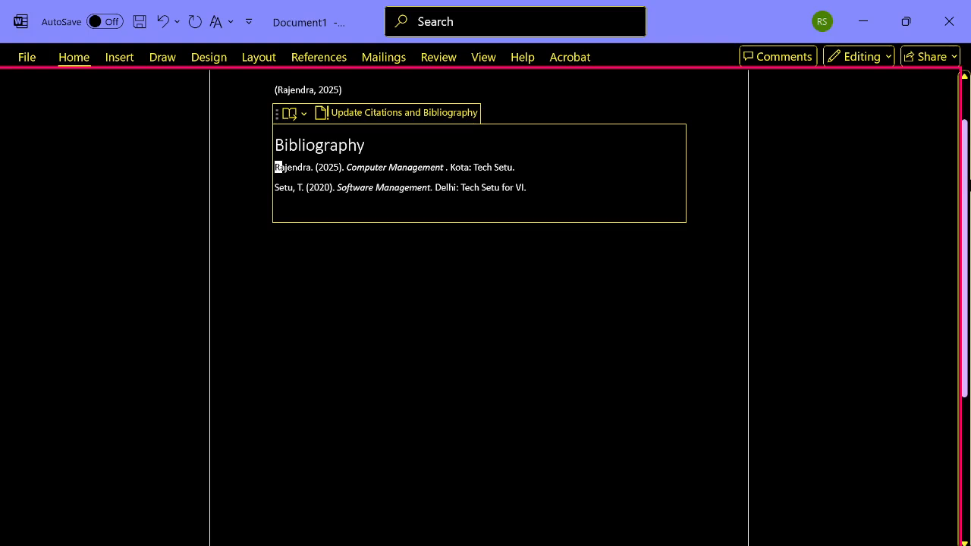
key(Down)
key(Down)
key(Up)
key(Up)
key(Up)
key(Up)
key(Up)
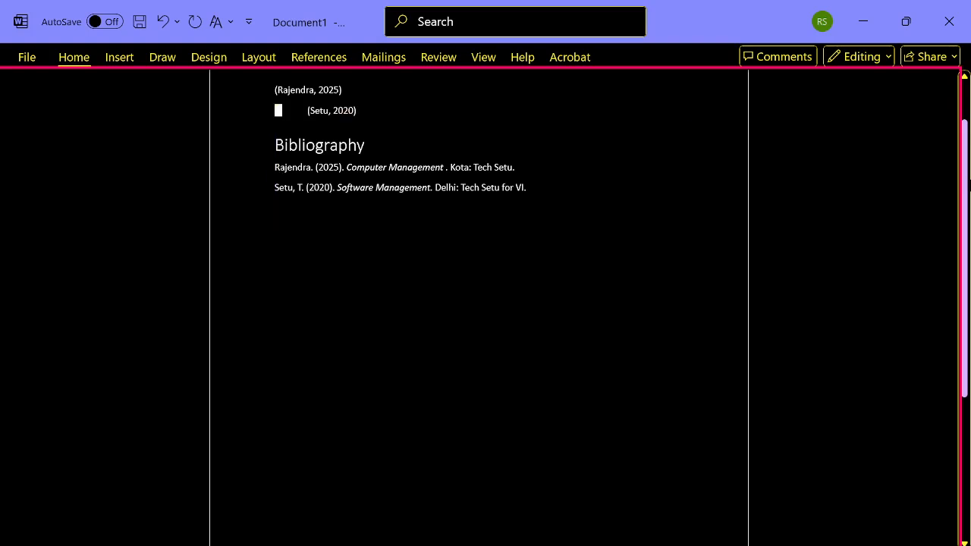
- Delete the line with the indented 2020 citation above the bibliography
key(Down)
key(shift+End)
key(Delete)
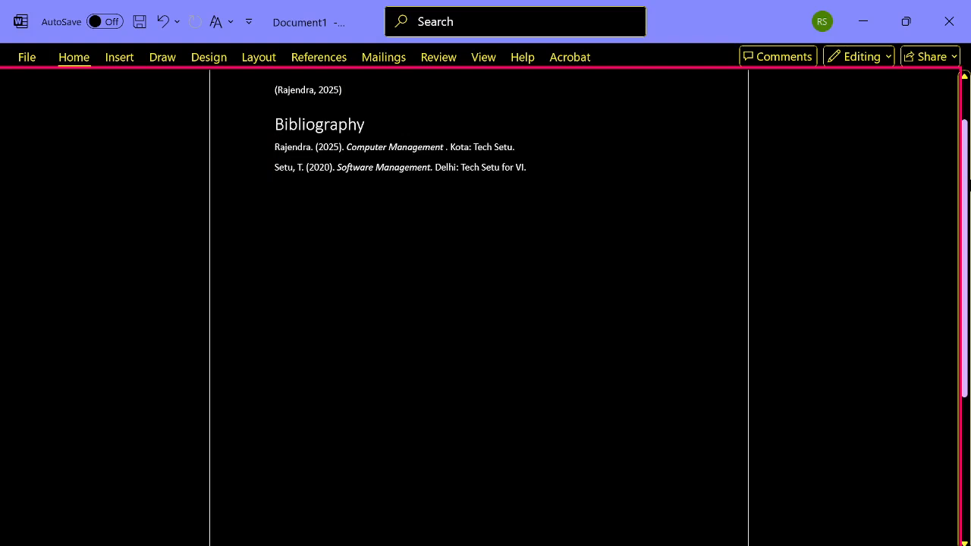
- Check the remaining 2025 citation against the entries in the bibliography below it
key(Down)
key(Down)
key(Down)
key(Up)
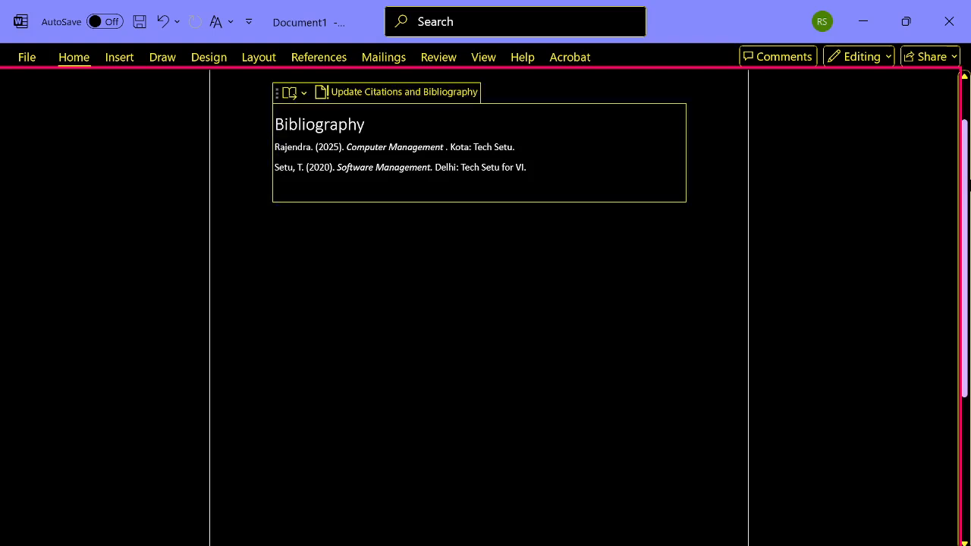
key(Up)
key(Up)
key(Up)
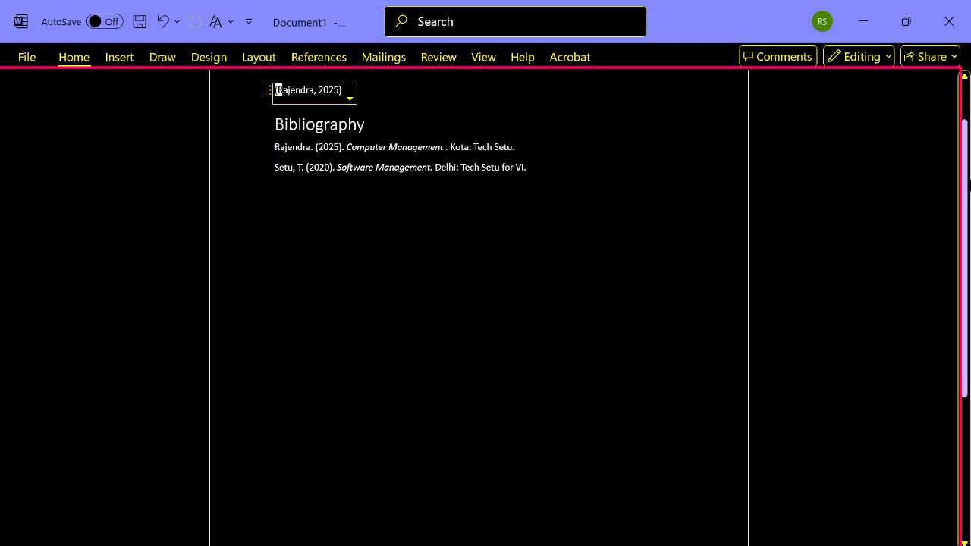
key(Down)
key(Down)
key(Down)
key(Down)
key(Down)
key(Down)
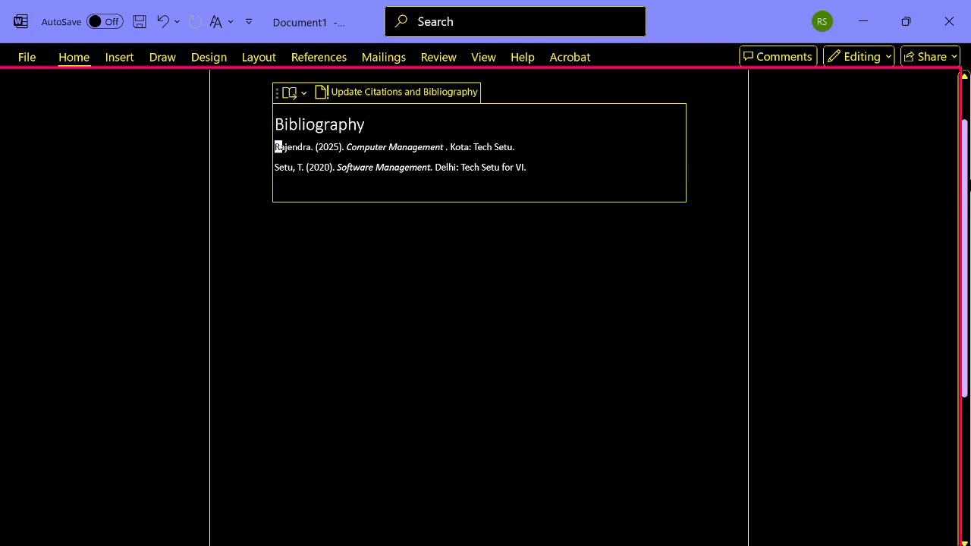
key(Return)
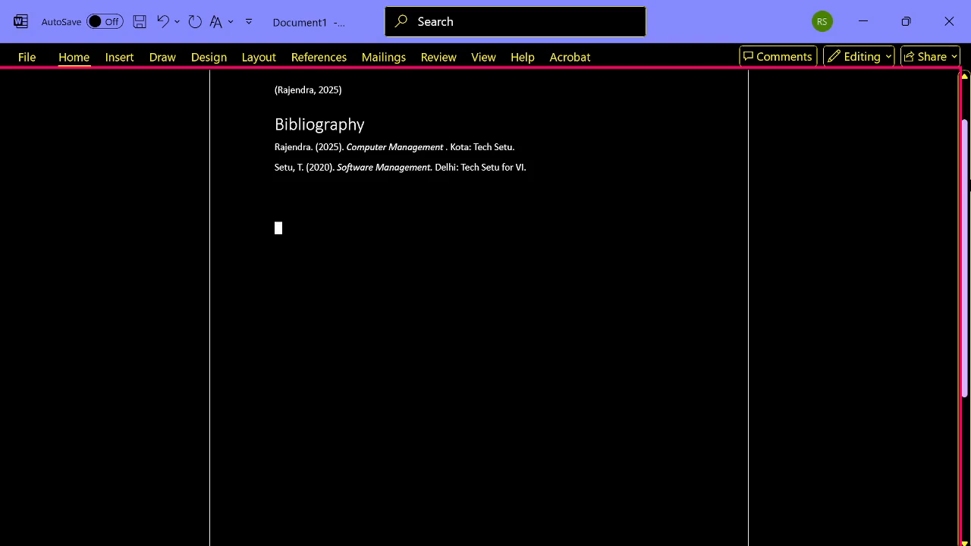
key(alt+s)
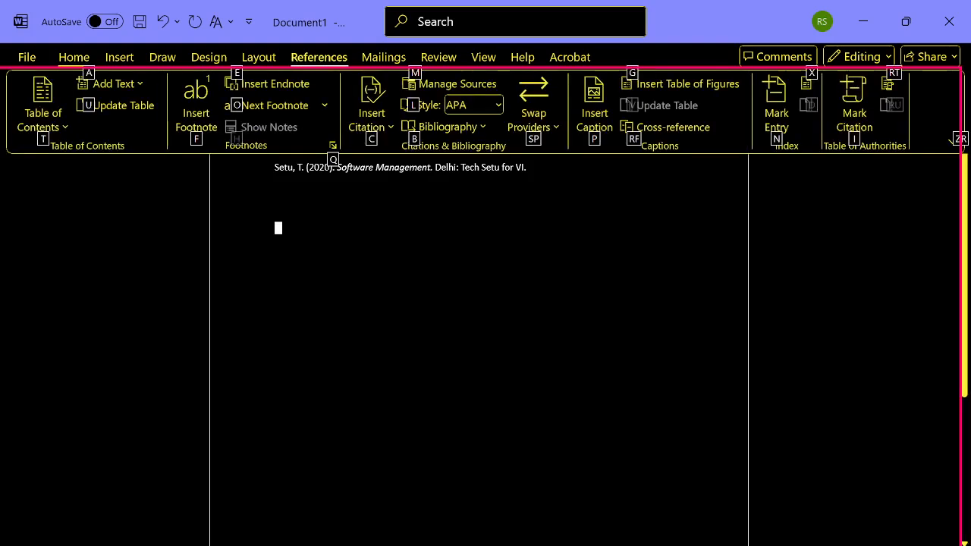
key(Tab)
key(Right)
key(Right)
key(Right)
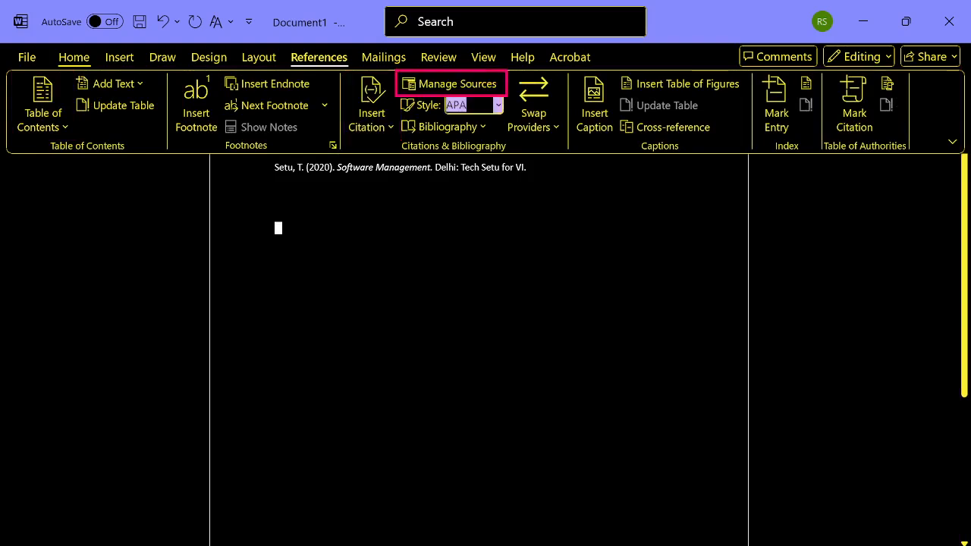
key(Down)
key(Down)
key(Right)
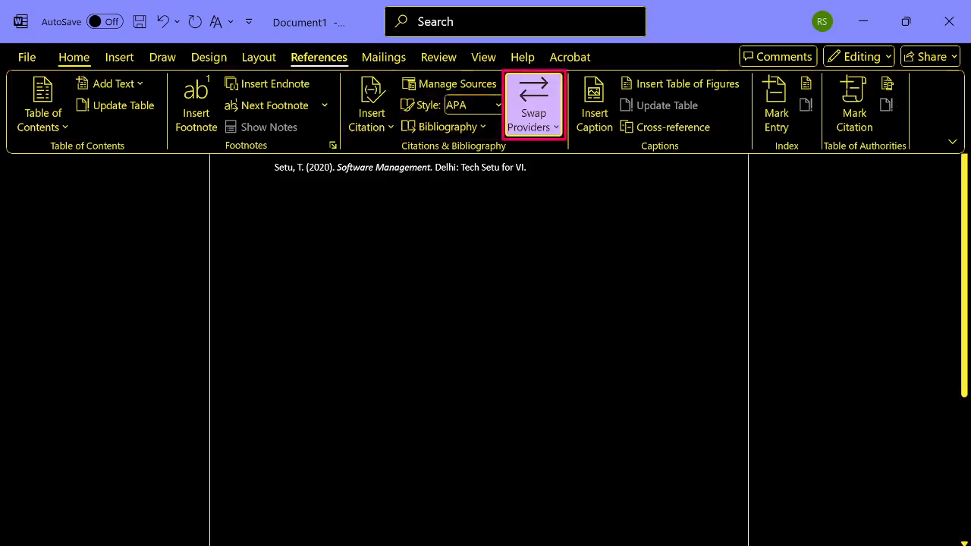
key(Left)
key(Return)
key(Down)
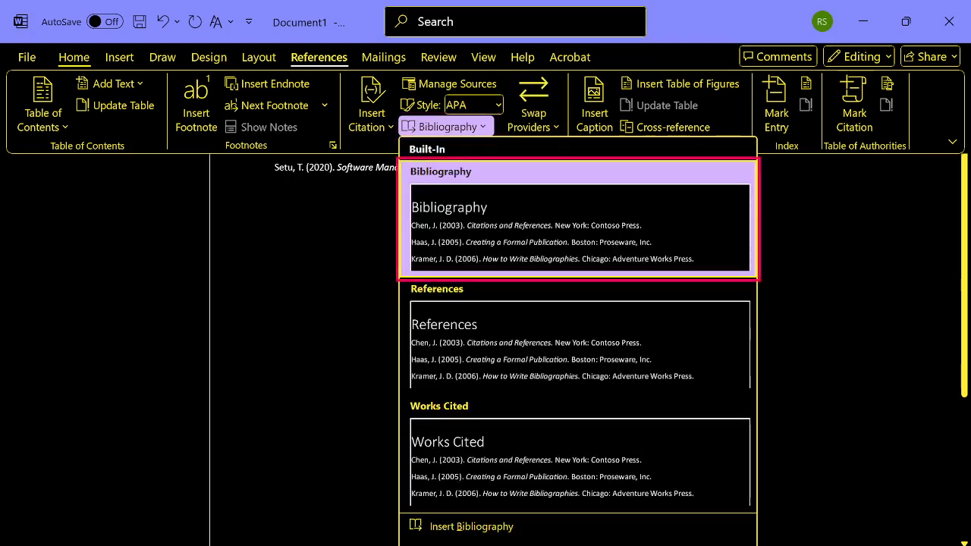
key(Down)
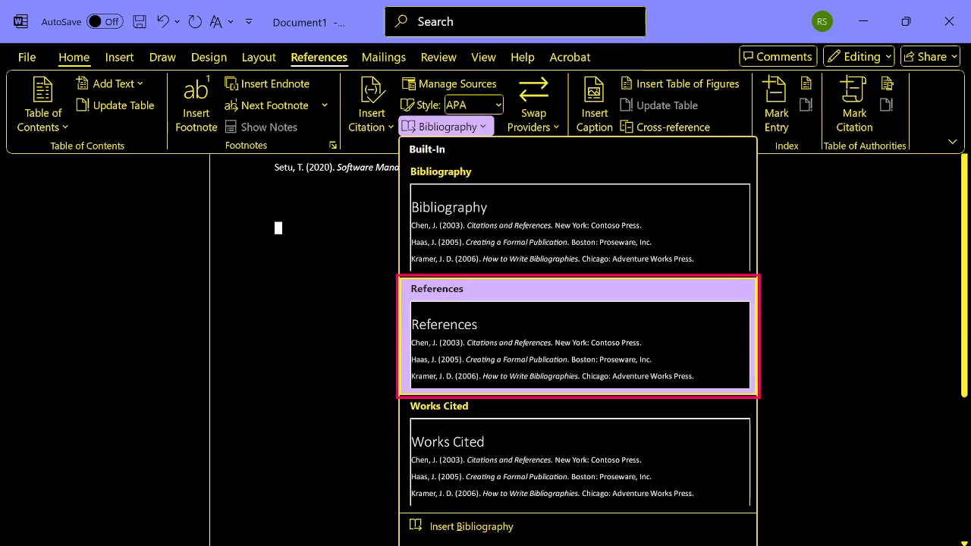
key(Escape)
key(Escape)
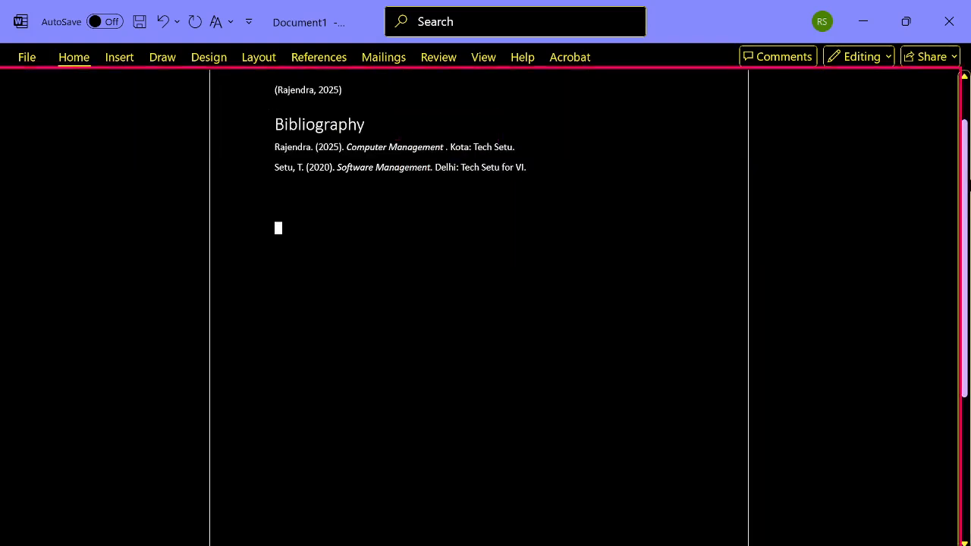
- Delete the two source entries and the Bibliography heading from the inserted bibliography block
click(277, 208)
key(Up)
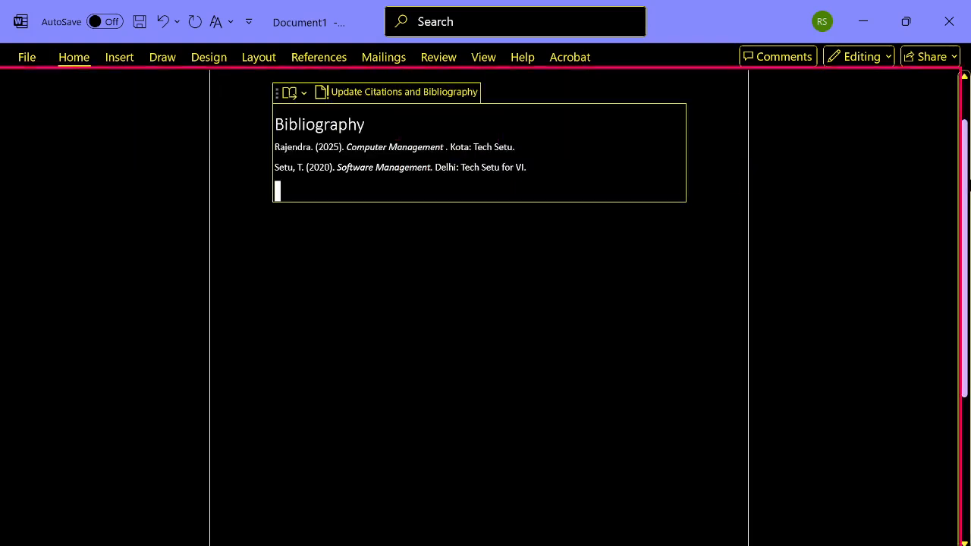
key(shift+Up)
key(shift+Up)
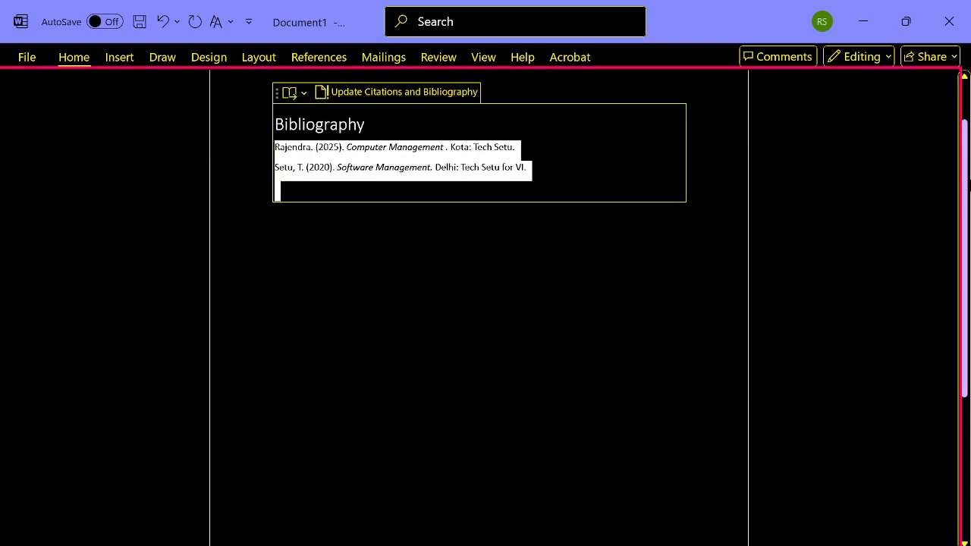
key(Delete)
key(Up)
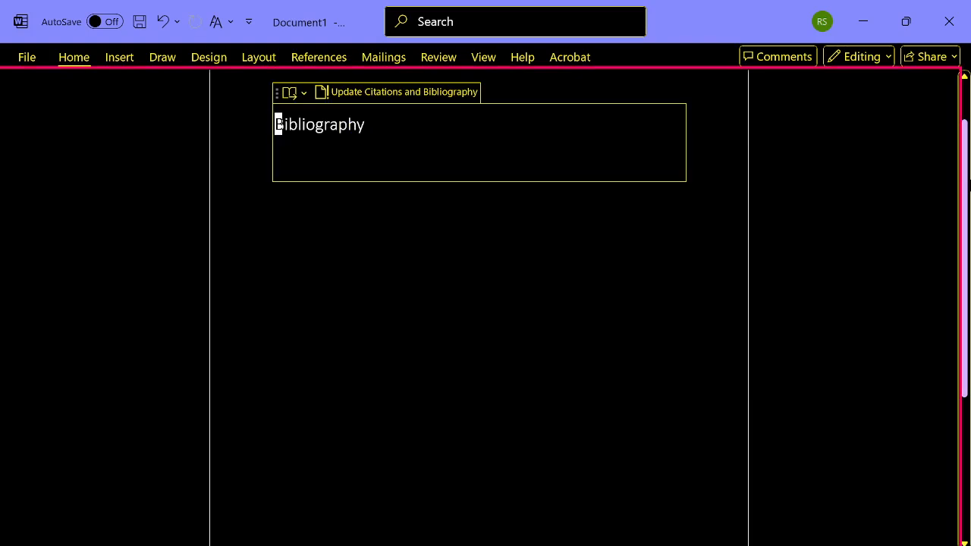
key(shift+Down)
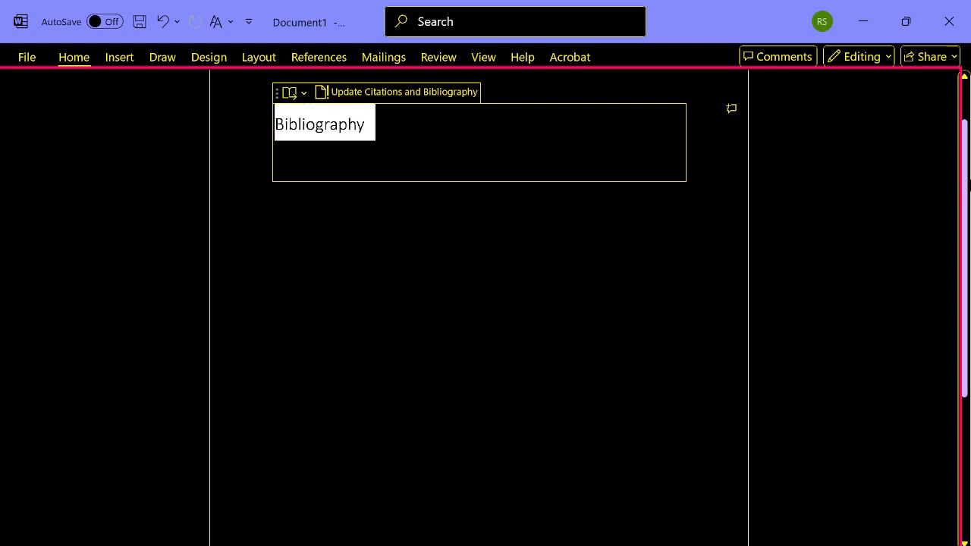
key(Delete)
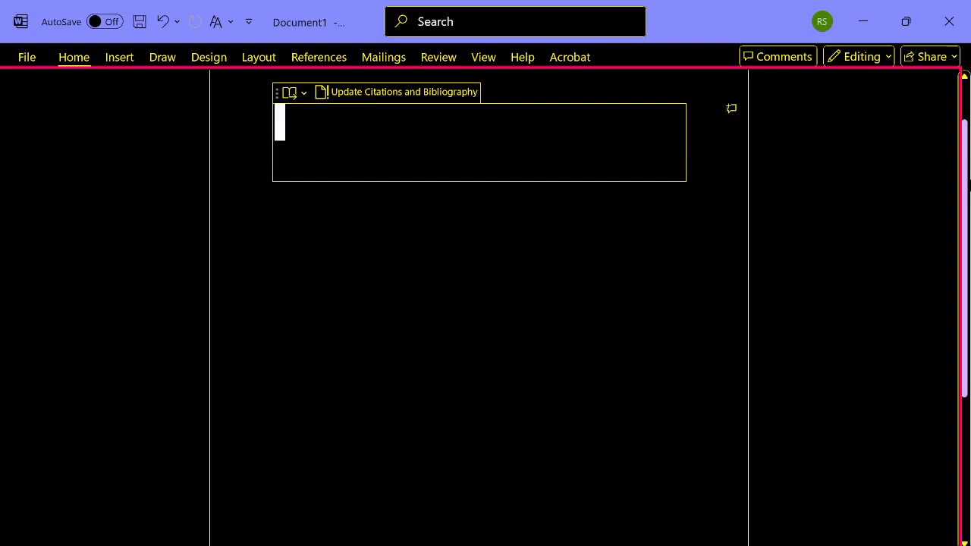
- Remove the emptied bibliography block and its leftover blank lines below the 2025 citation
key(shift+Down)
key(shift+Down)
key(shift+Down)
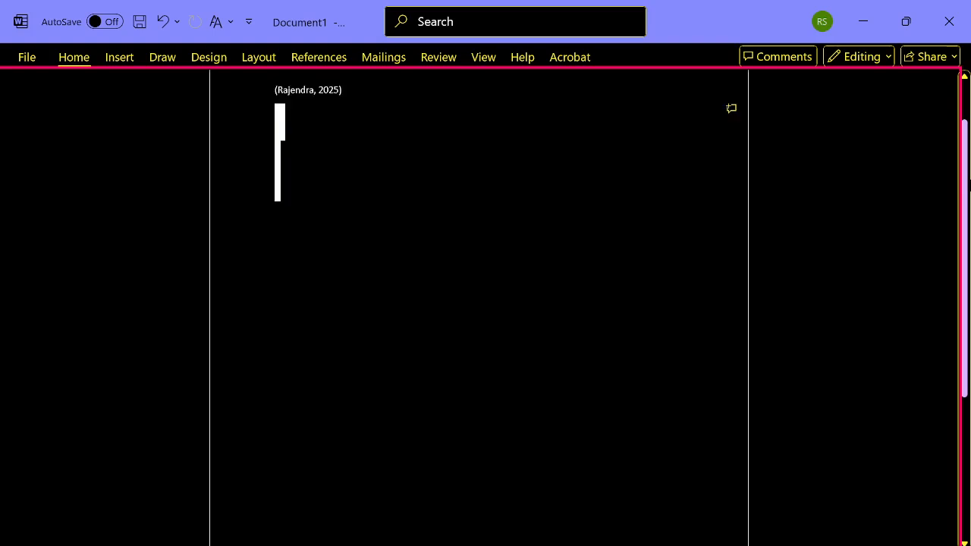
key(Delete)
key(Up)
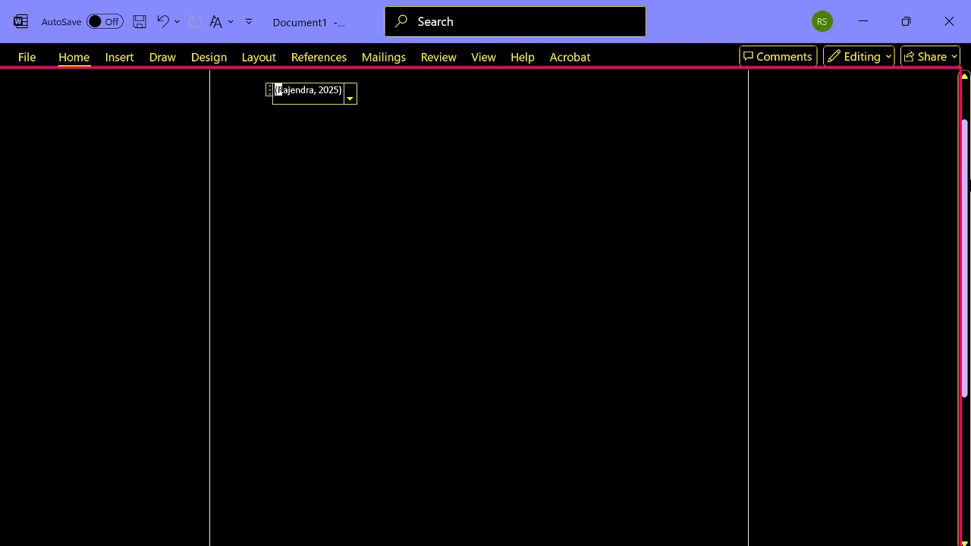
key(Down)
key(shift+Up)
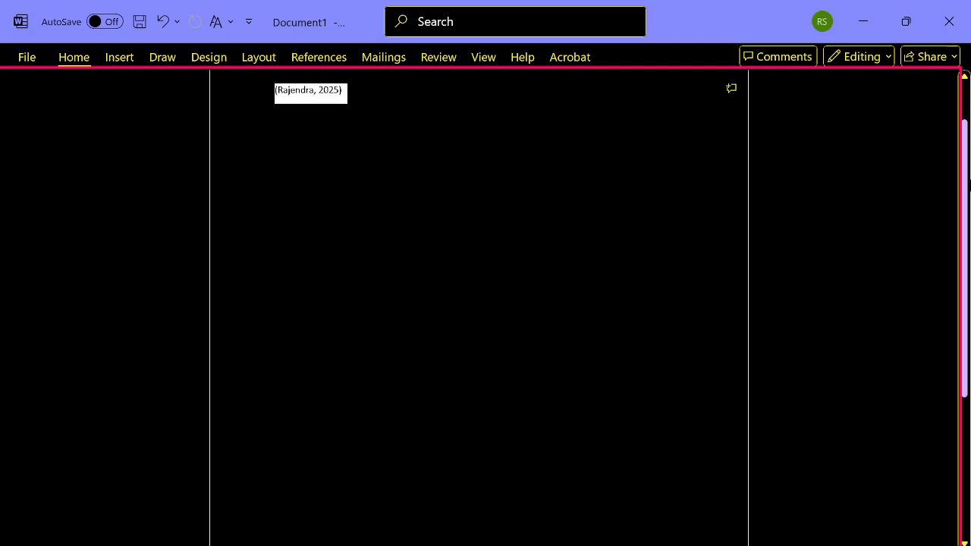
key(shift+Down)
key(shift+Down)
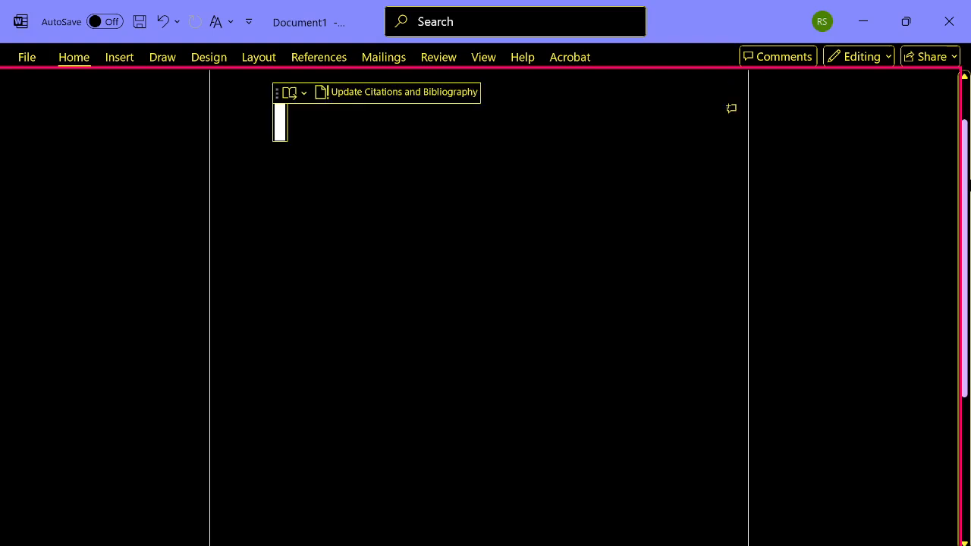
key(shift+Down)
key(Delete)
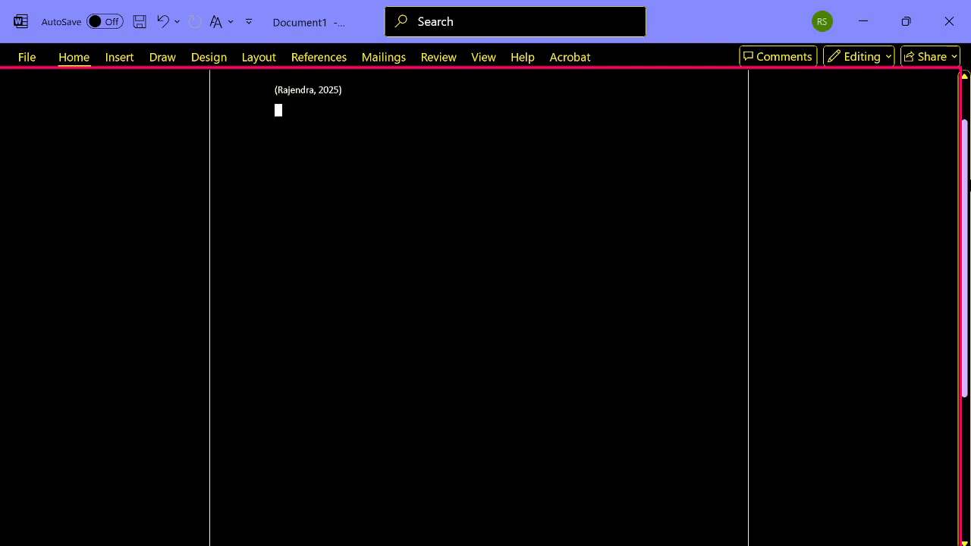
- Add blank lines below the remaining 2025 citation to make room for another source list
key(Up)
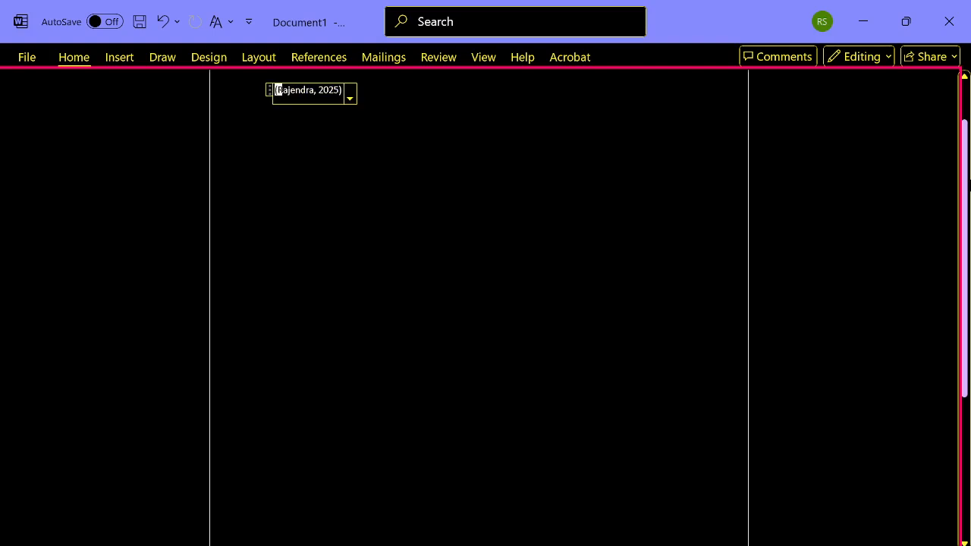
key(shift+Right)
key(shift+Right)
key(Down)
key(Return)
key(Return)
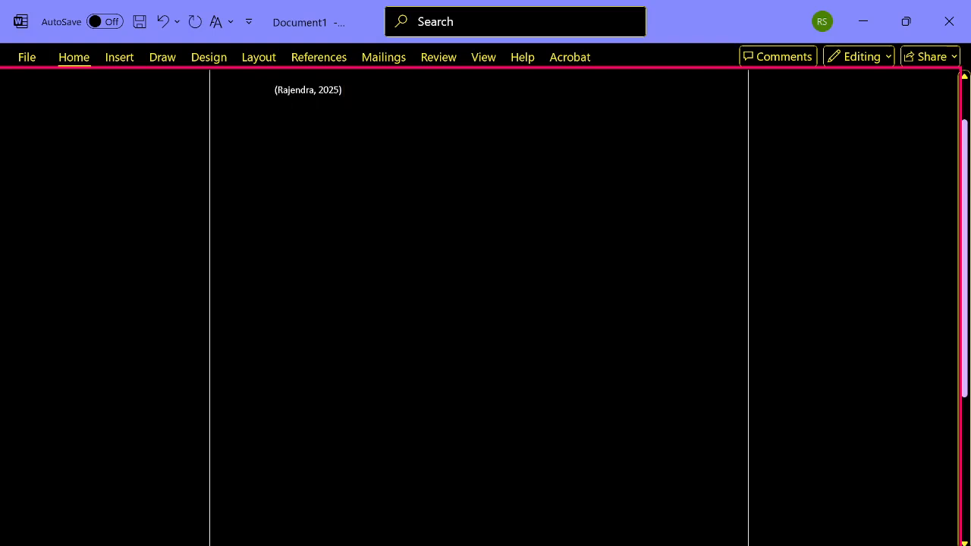
- Insert the built-in References bibliography format below the 2025 citation
key(alt+s)
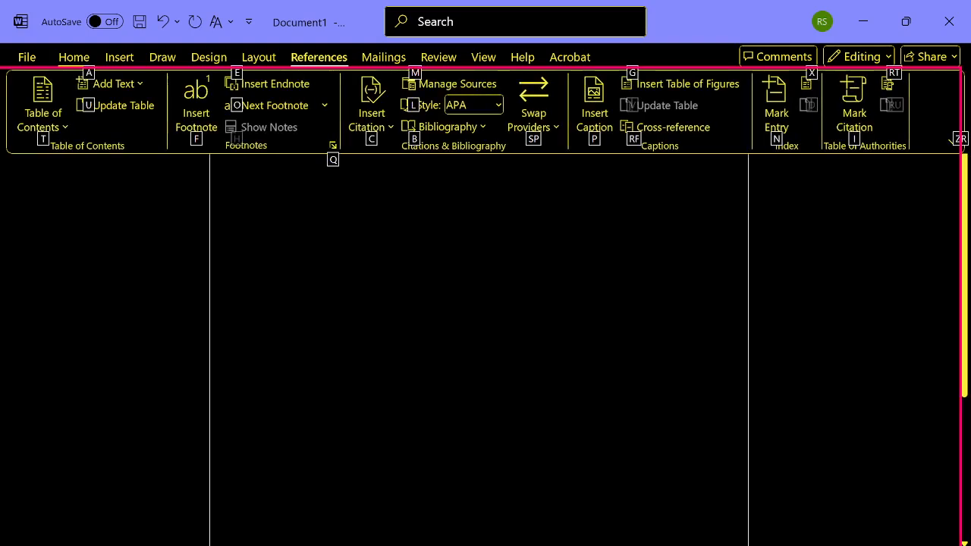
key(Tab)
key(Tab)
key(Tab)
key(Tab)
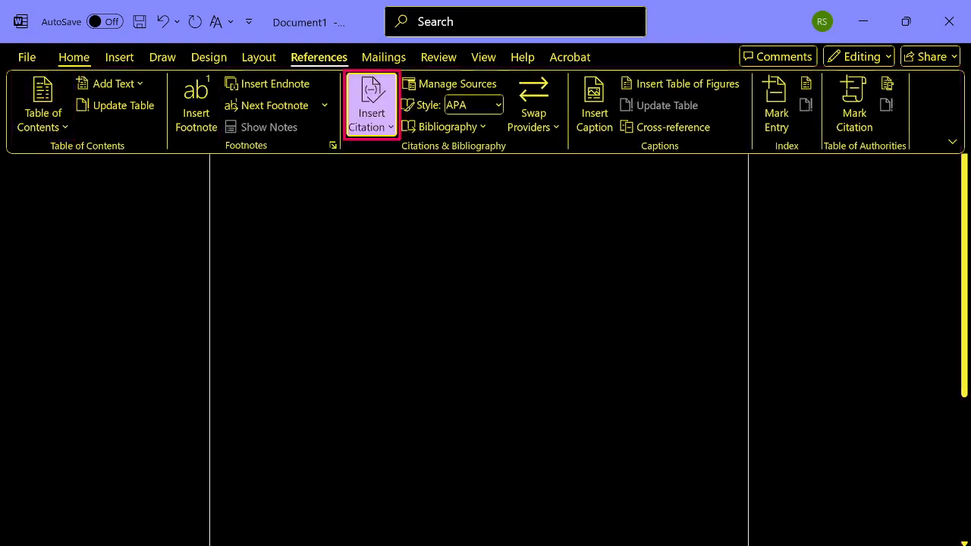
key(Tab)
key(Tab)
key(Tab)
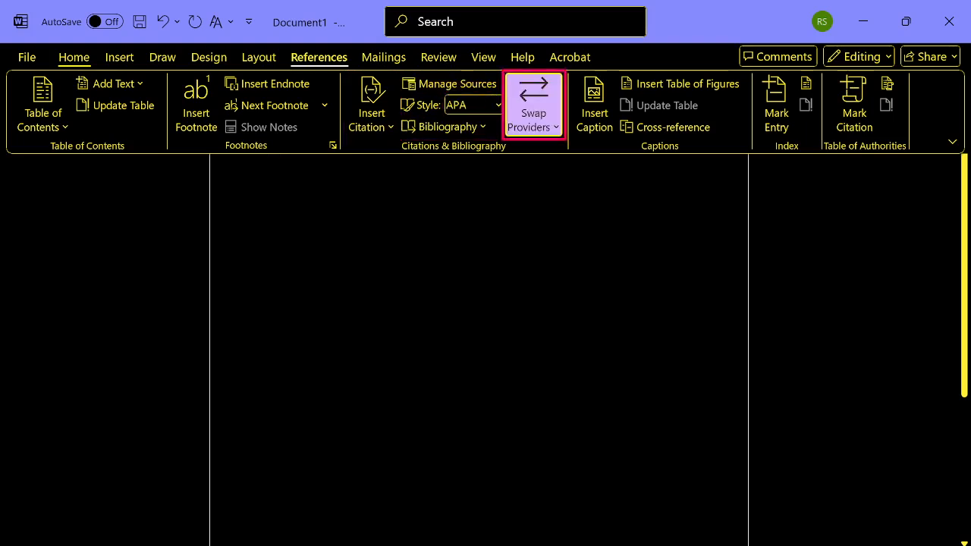
key(shift+Tab)
key(Return)
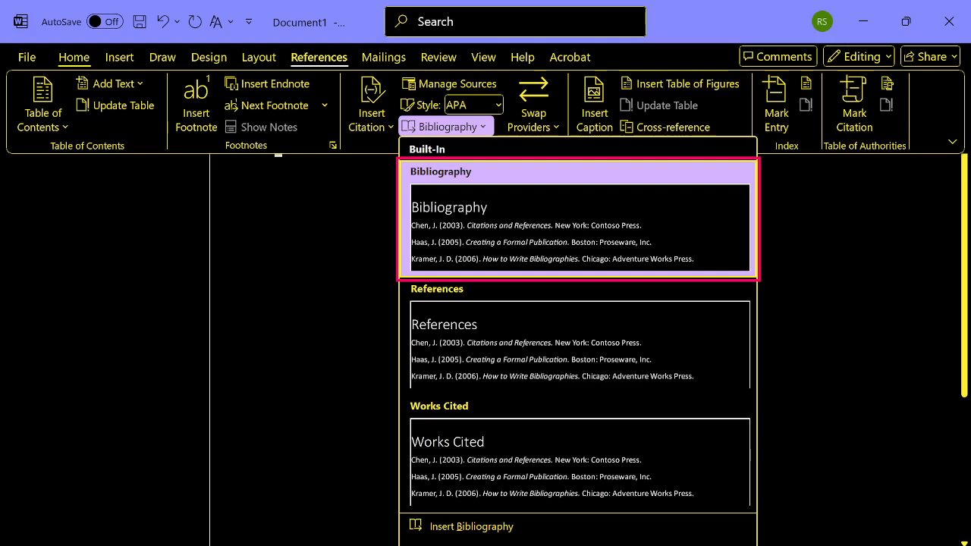
key(Down)
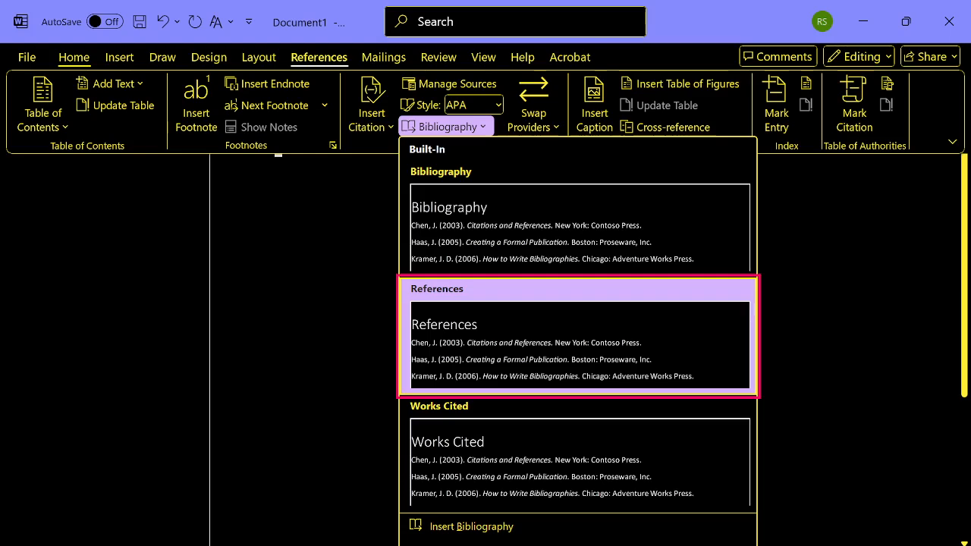
key(Return)
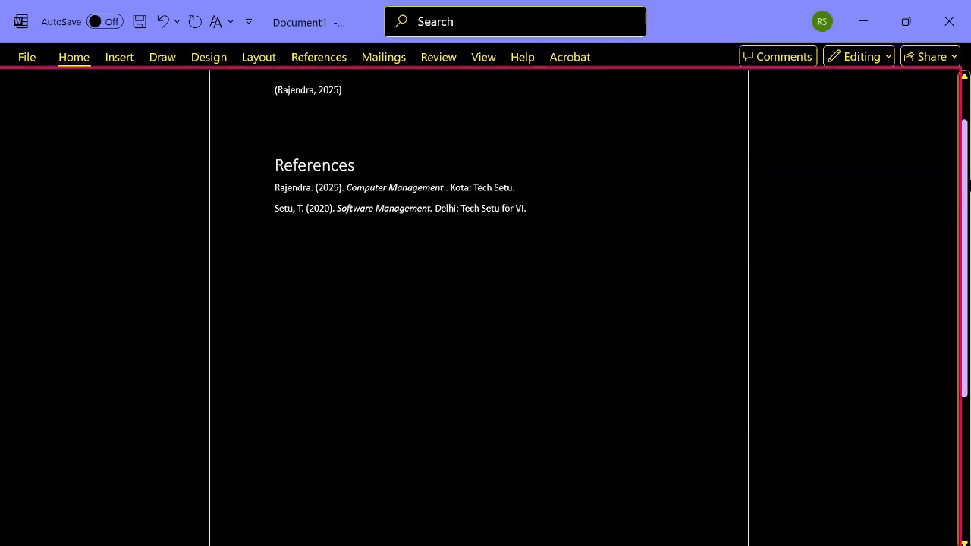
- Read through the inserted References list line by line, from its last entry up to the citation and back down
key(Up)
key(Up)
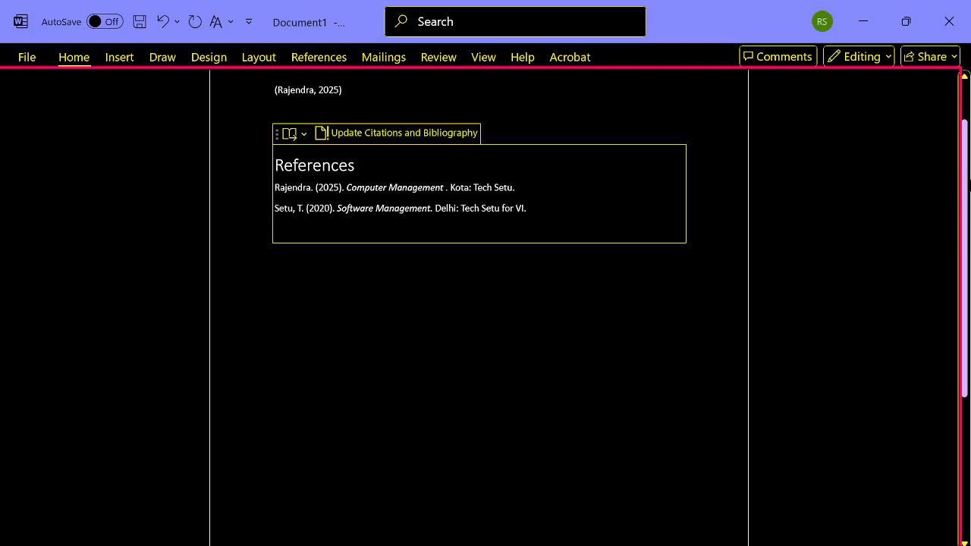
key(Up)
key(Up)
key(Up)
key(Up)
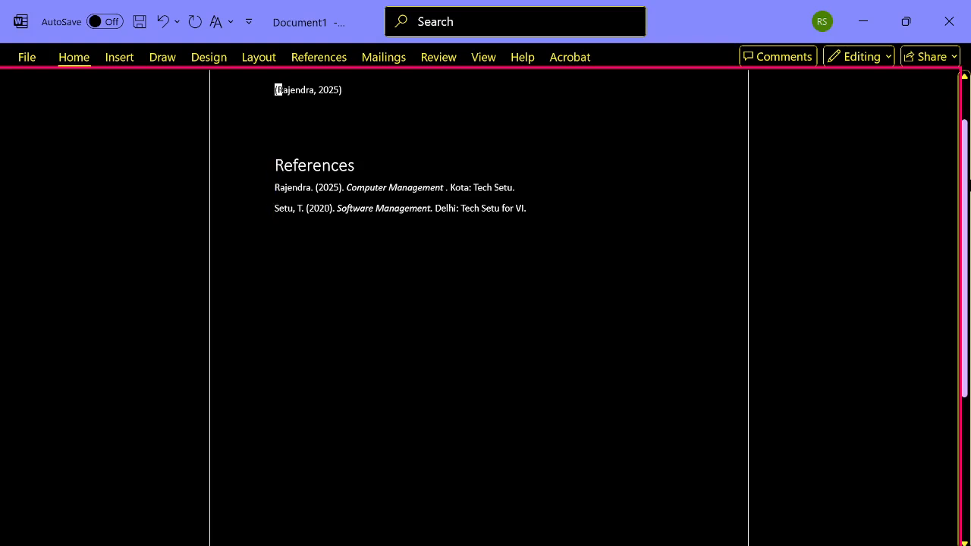
key(Down)
key(Down)
key(Down)
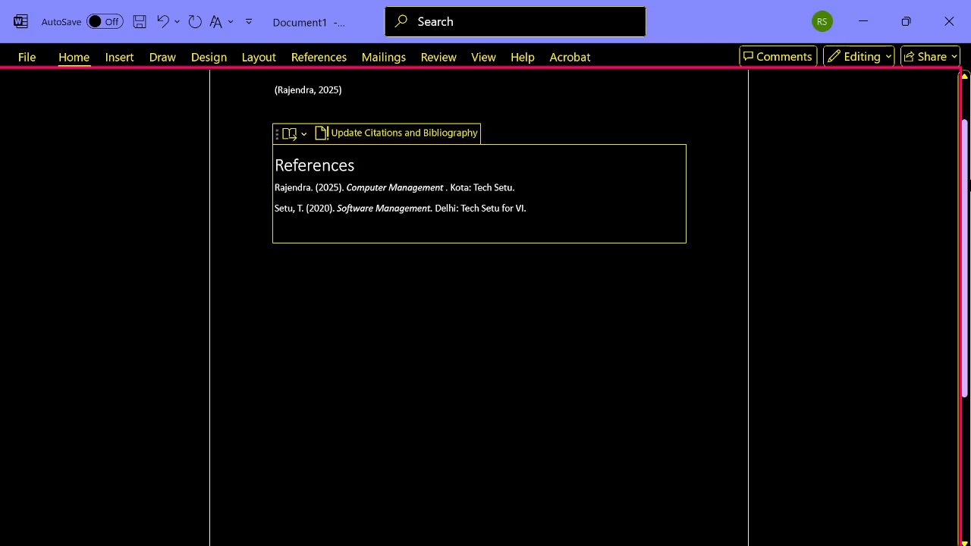
key(Down)
key(Down)
key(Down)
key(Down)
key(Down)
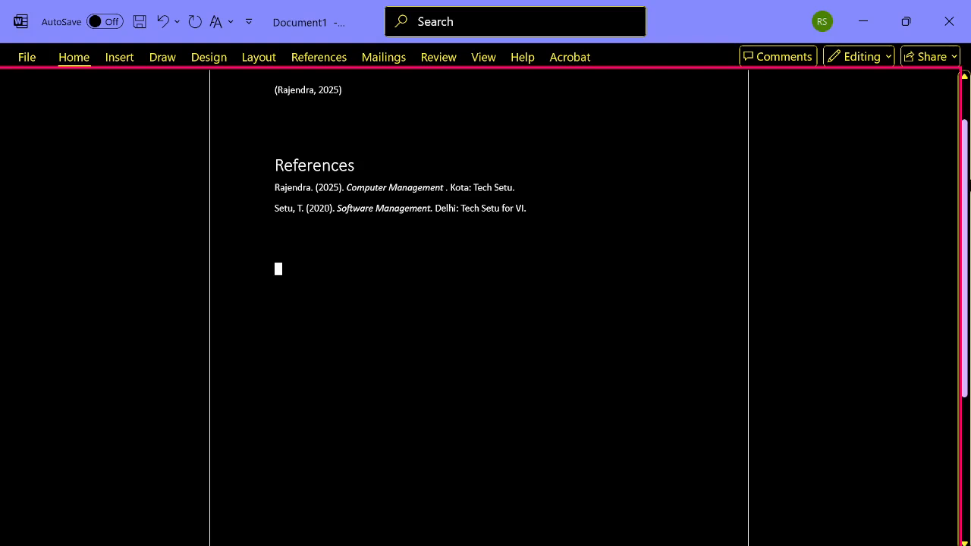
- Insert the built-in Works Cited bibliography format below the References list and check its entries
key(alt)
key(s)
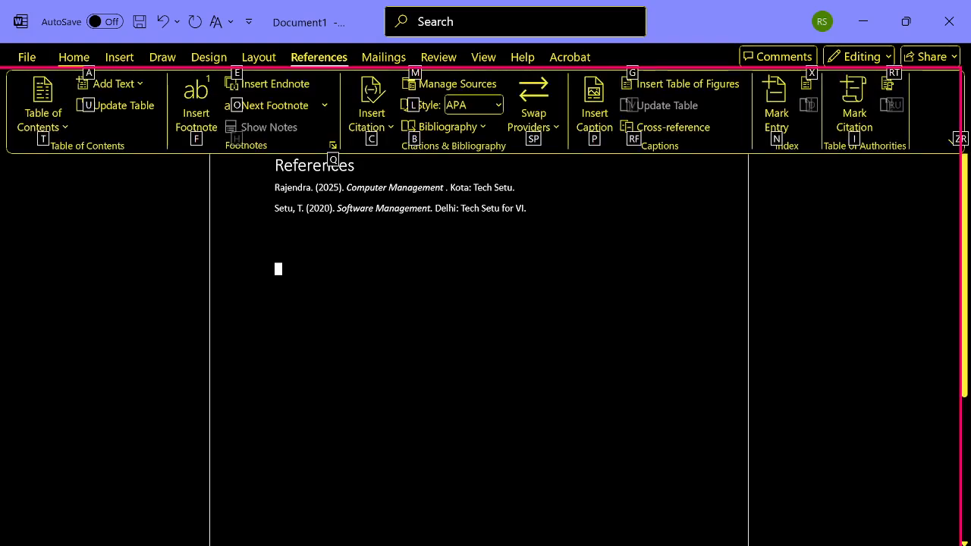
key(Tab)
key(ctrl+Right)
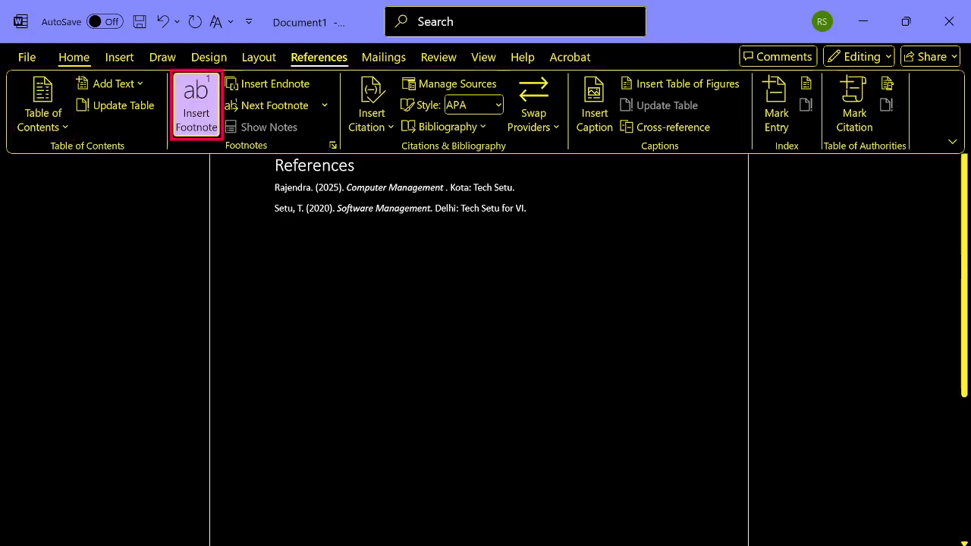
key(ctrl+Right)
key(Tab)
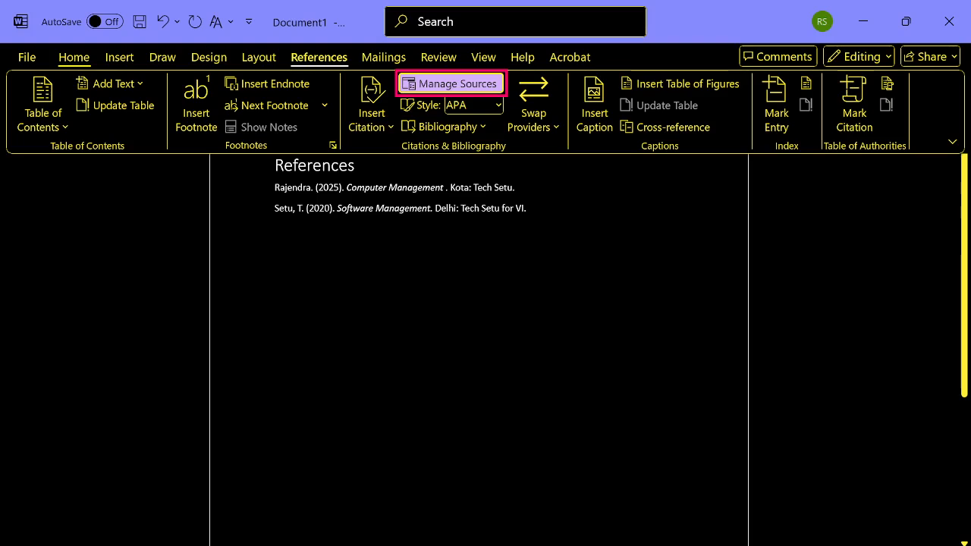
key(shift+Tab)
key(Tab)
key(Tab)
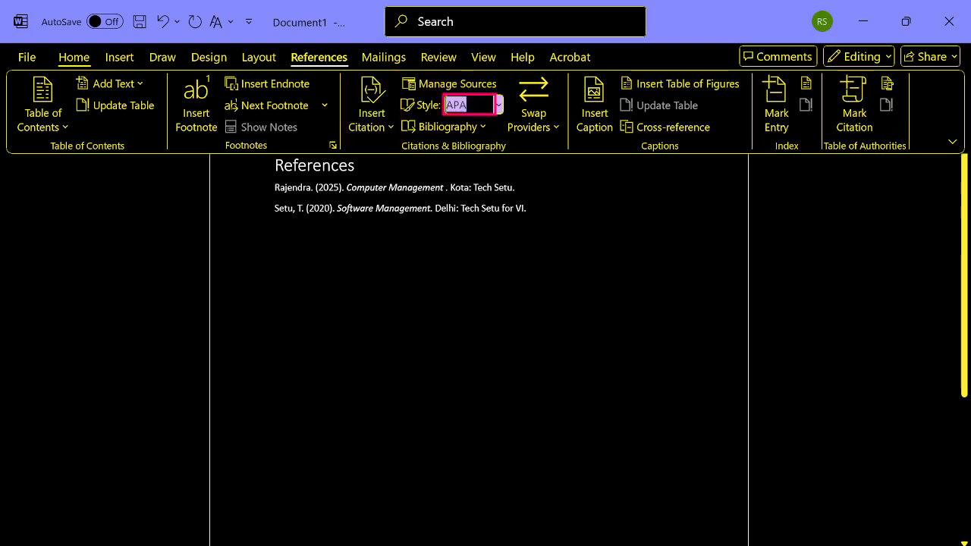
key(Tab)
key(Tab)
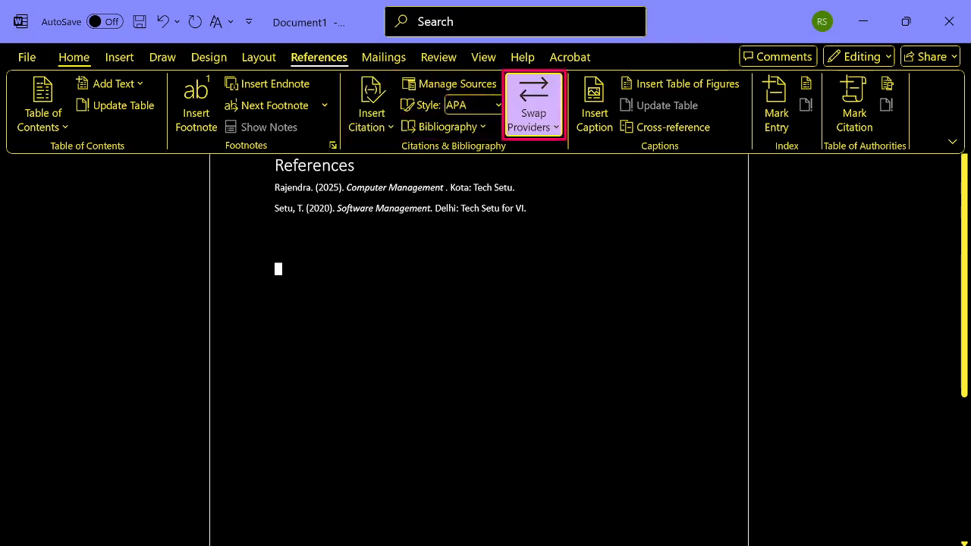
key(shift+Tab)
key(Return)
key(Down)
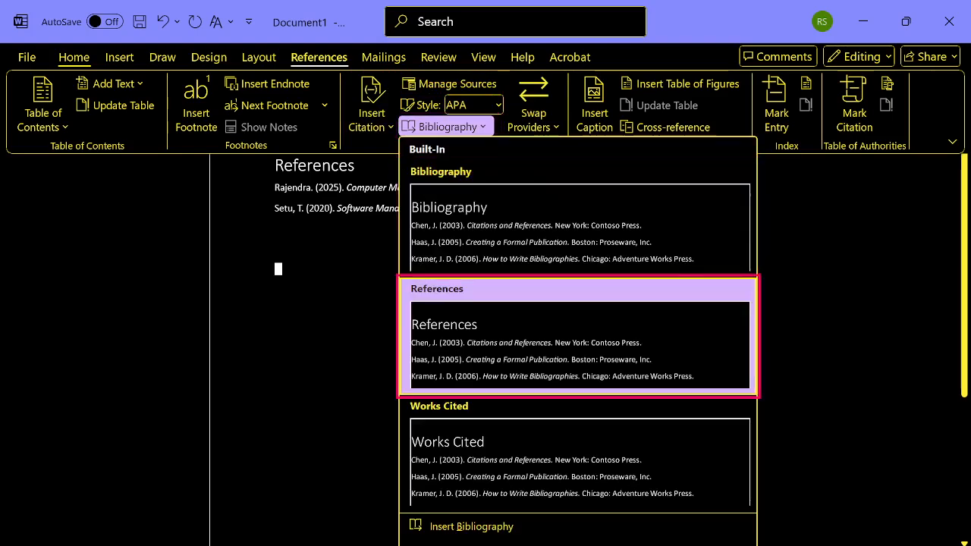
key(Down)
key(Return)
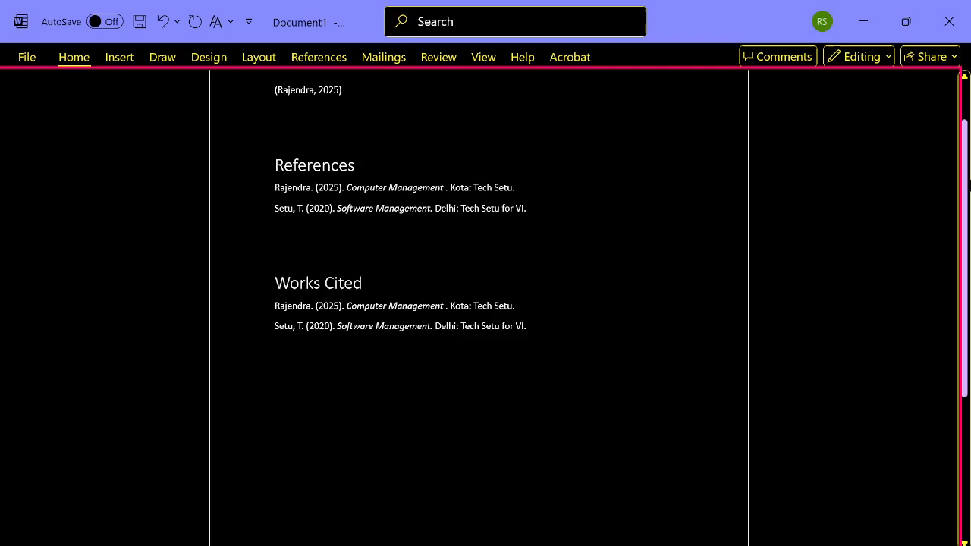
key(Up)
key(Up)
key(Up)
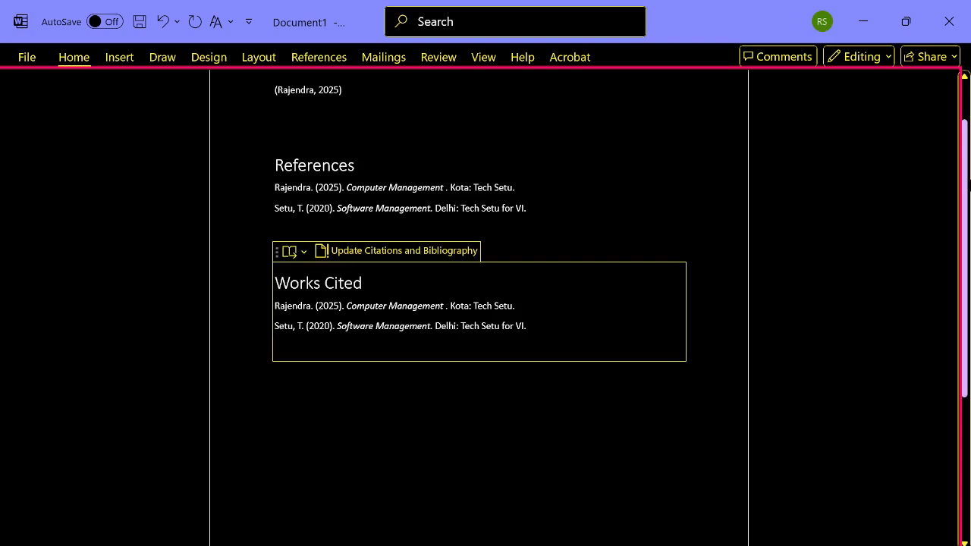
- Add a blank line below the Works Cited list and review the built-in Bibliography, References and Works Cited formats without inserting one
key(ctrl+End)
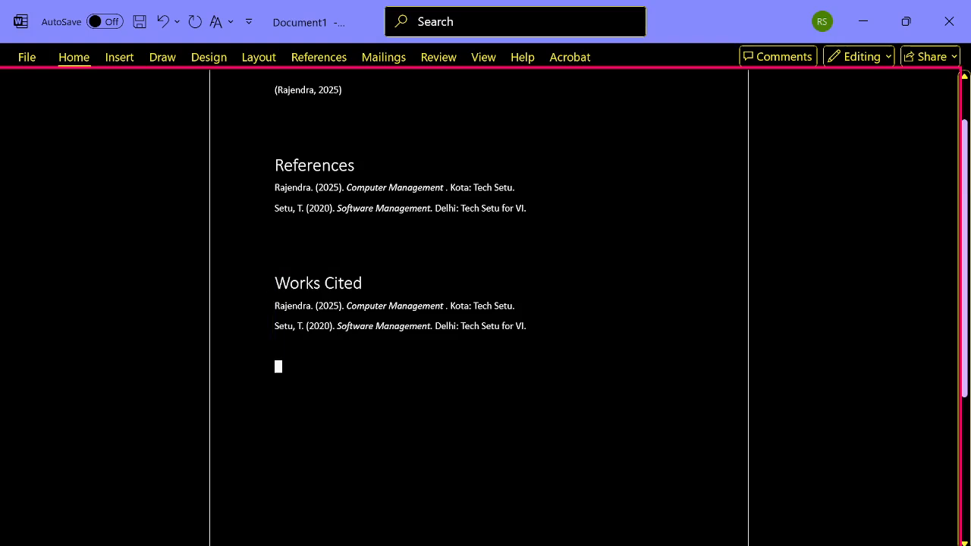
key(Return)
key(alt+s)
key(Tab)
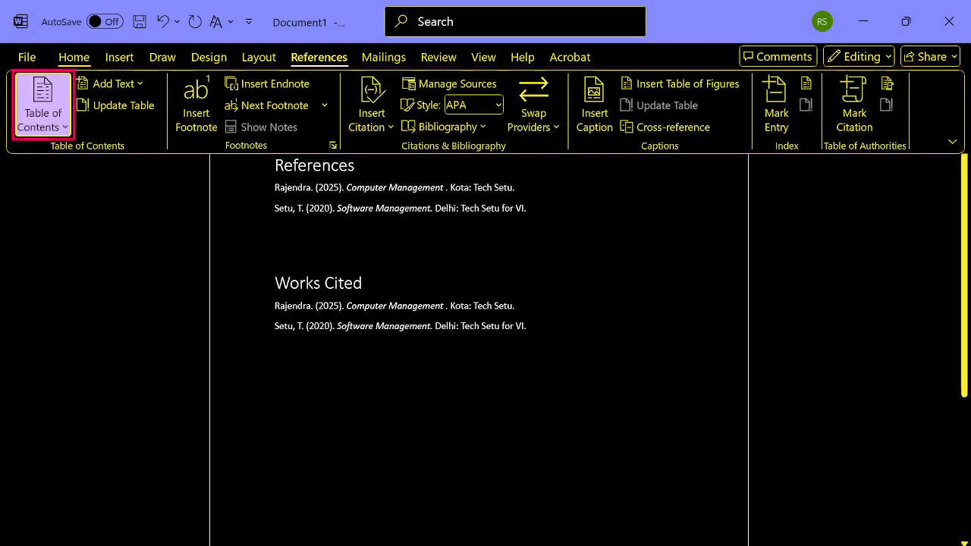
key(Tab)
key(Tab)
key(Tab)
key(Tab)
key(Tab)
key(Tab)
key(Tab)
key(Tab)
key(Tab)
key(Tab)
key(Tab)
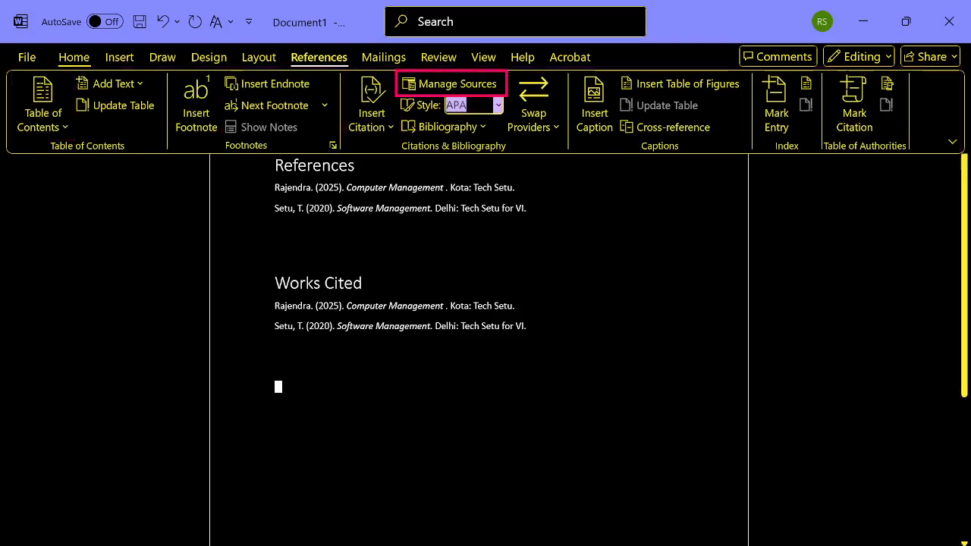
key(Return)
key(Down)
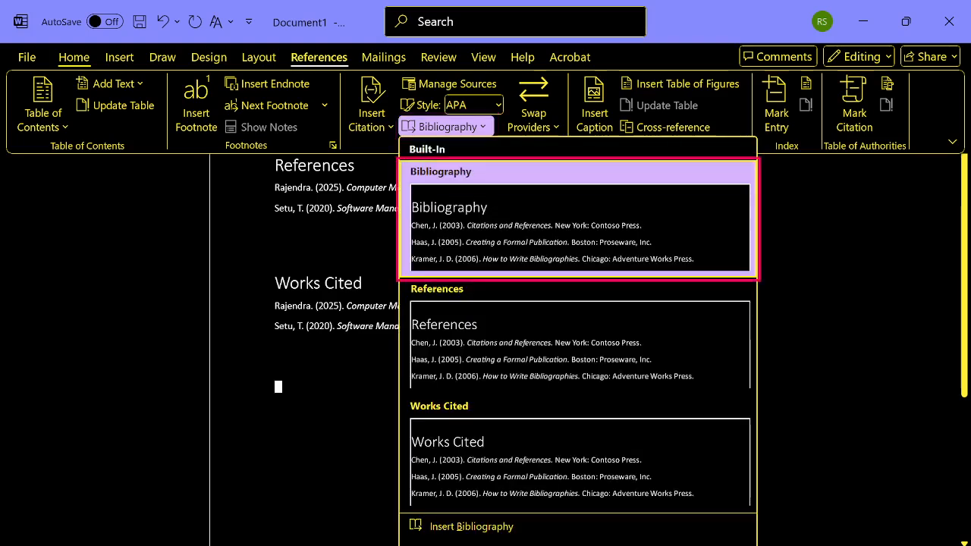
key(Down)
key(Up)
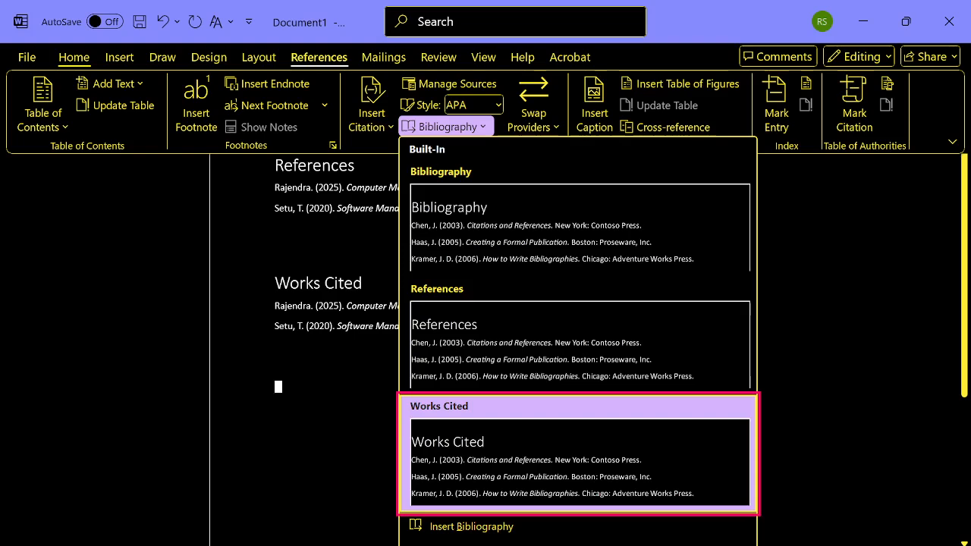
key(Up)
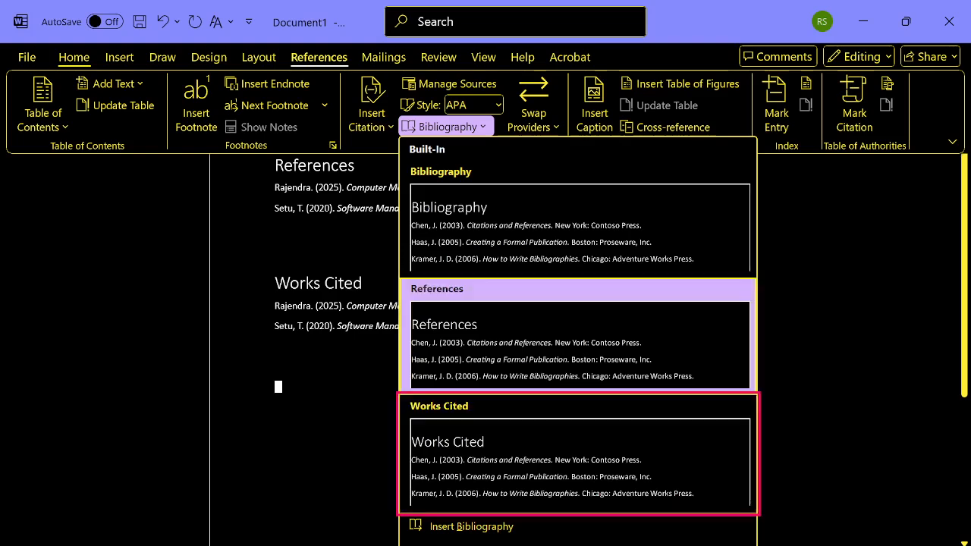
key(Escape)
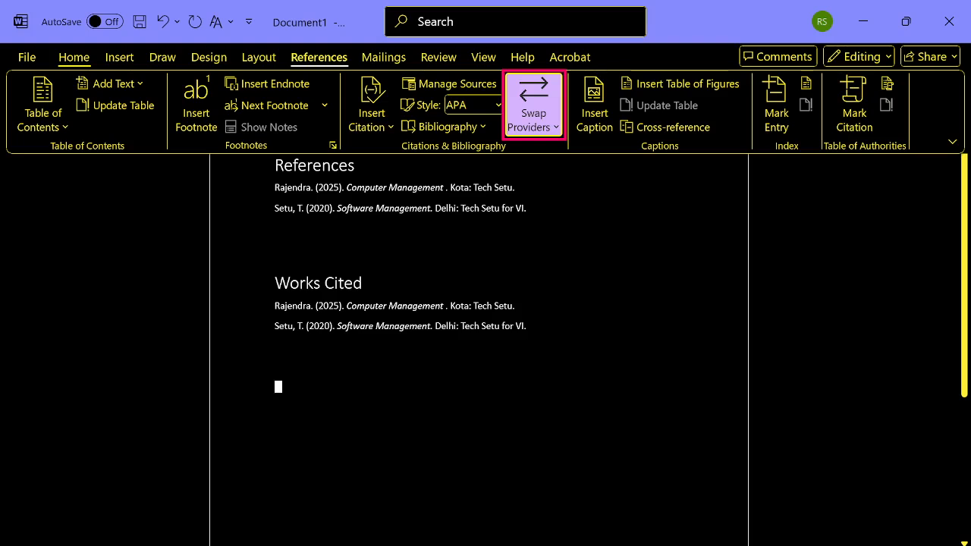
key(Tab)
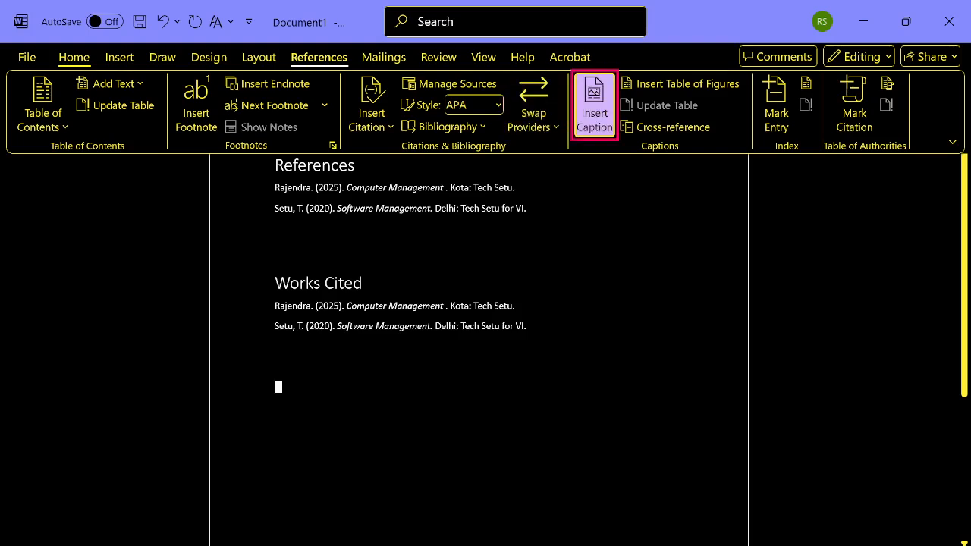
key(Escape)
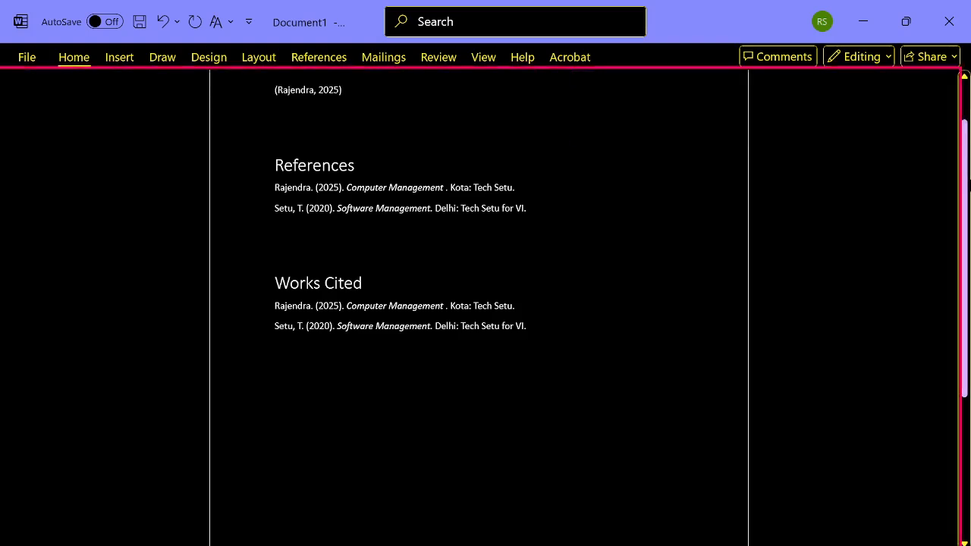
- Close the document without saving its changes
key(alt+F4)
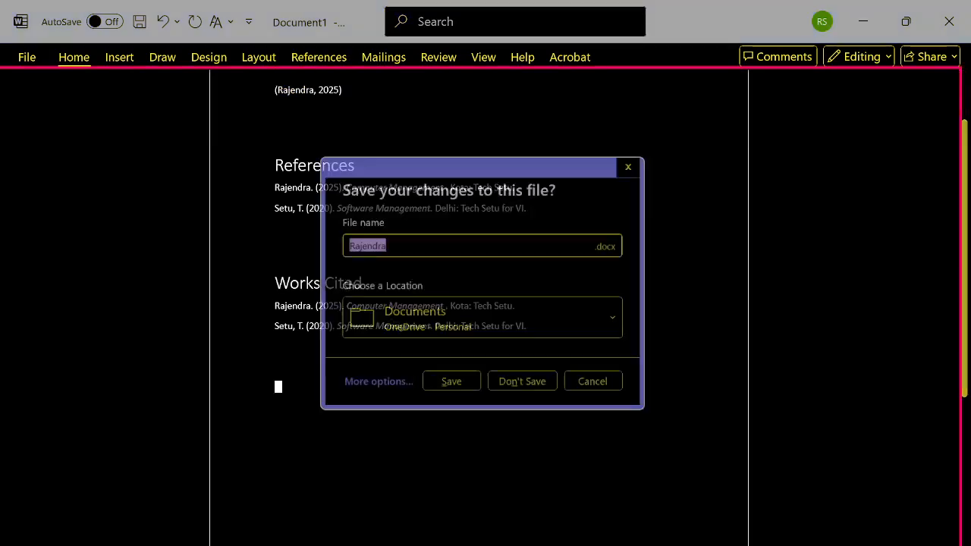
key(alt+n)
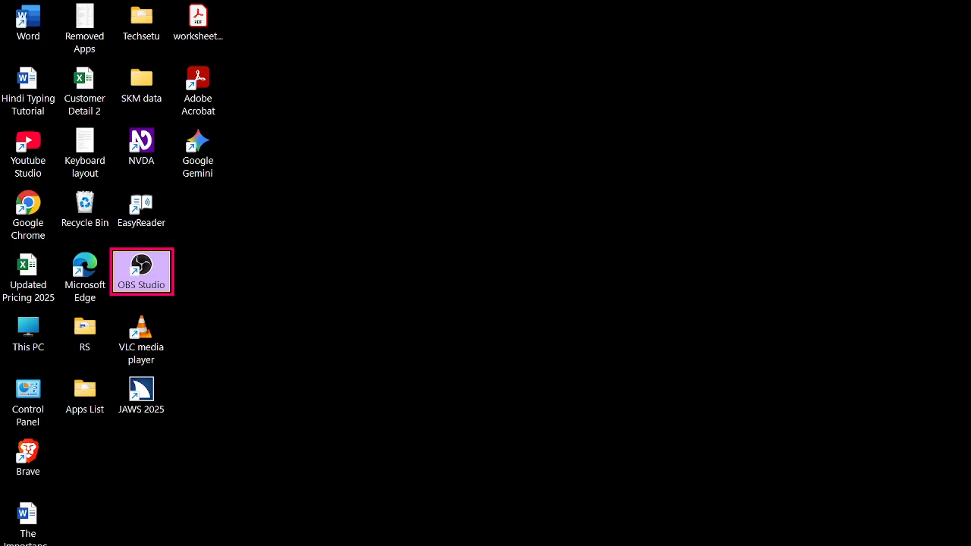
key(alt+Tab)
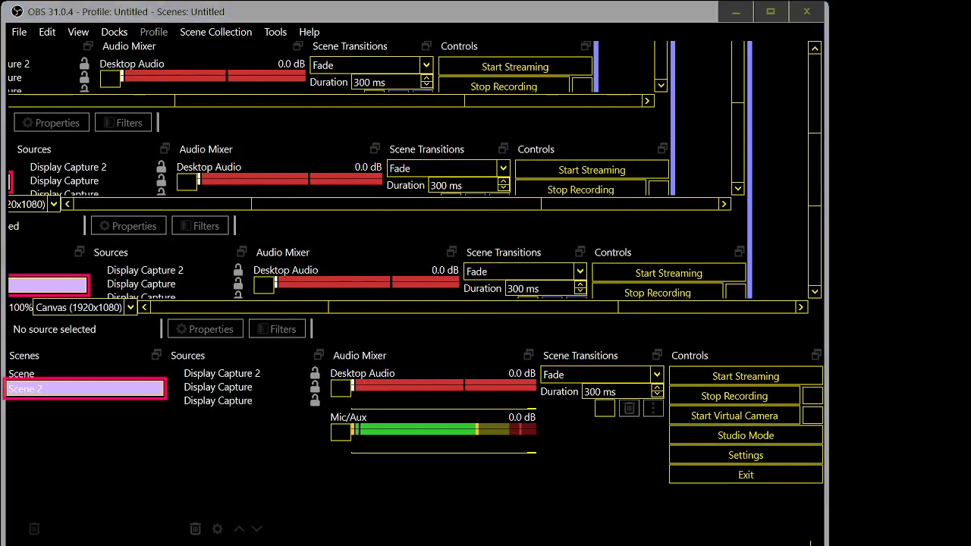
key(alt+Tab)
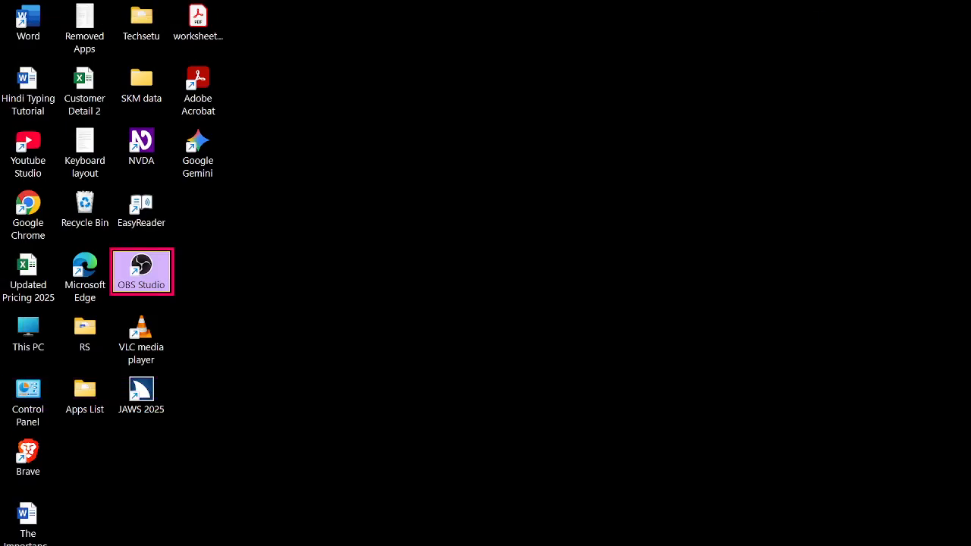